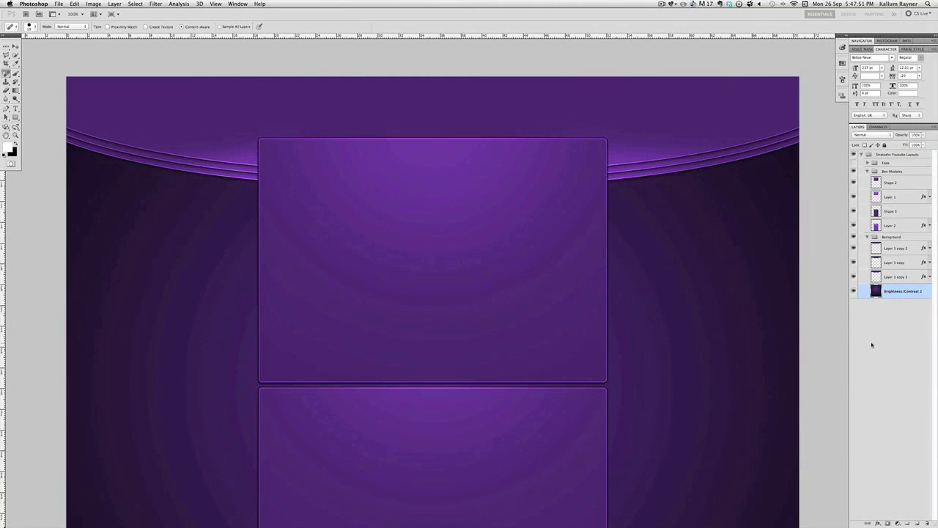
- Add a new layer above Brightness/Contrast 2 and select a single one-pixel row across the canvas
left_click(895, 345)
left_click(905, 296)
mouse_move(917, 522)
left_click(919, 522)
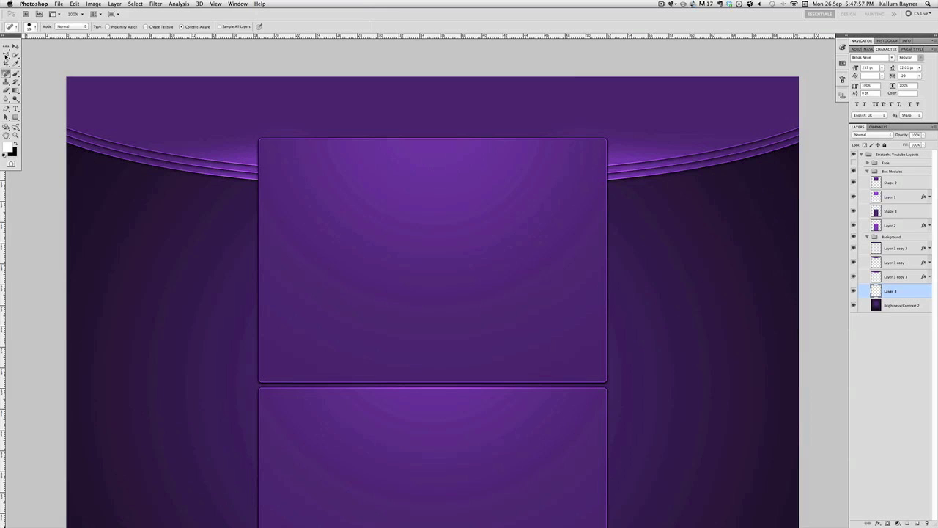
left_click(7, 46)
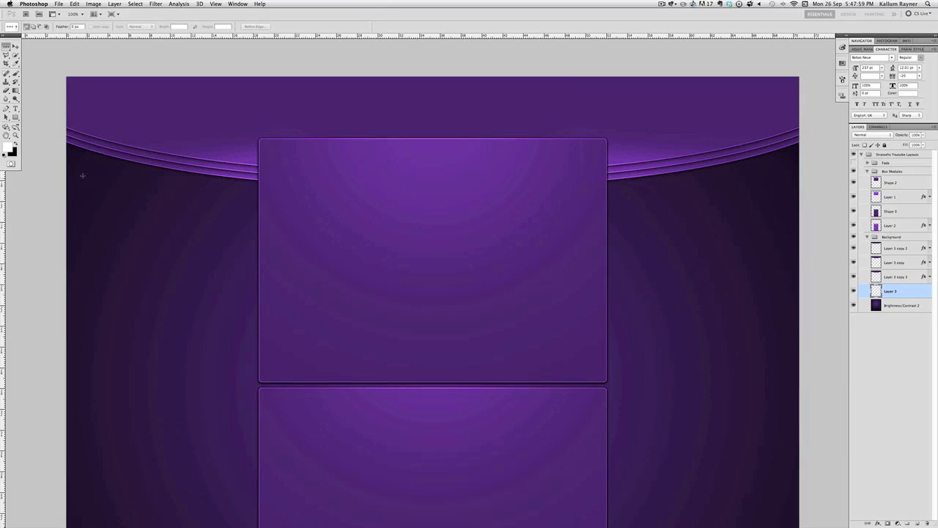
left_click(7, 48)
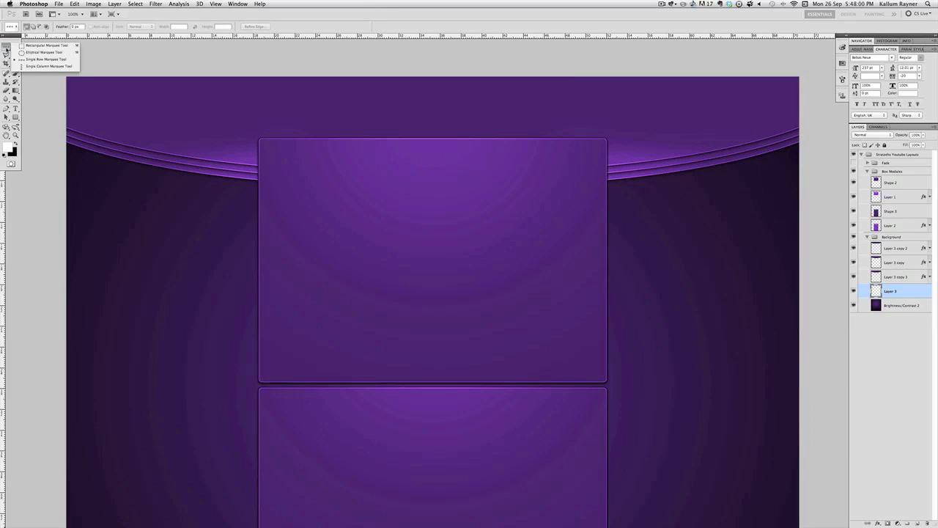
left_click(64, 60)
left_click(147, 190)
- Paint the selected row solid white with the Brush, then deselect
left_click(15, 73)
left_click_drag(692, 199, 662, 189)
key("super+d")
left_click(14, 46)
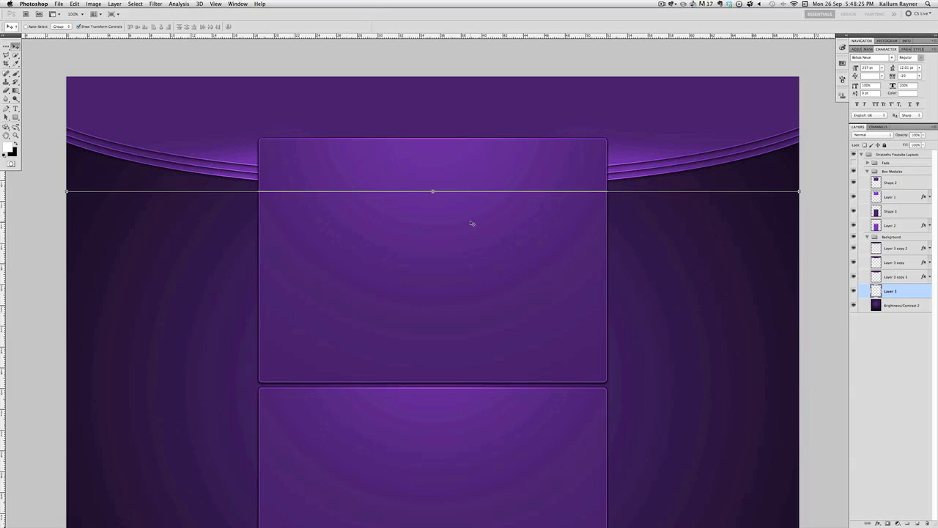
- Duplicate the white line four times, nudging each copy up with Shift+Up for even spacing
key("super+j")
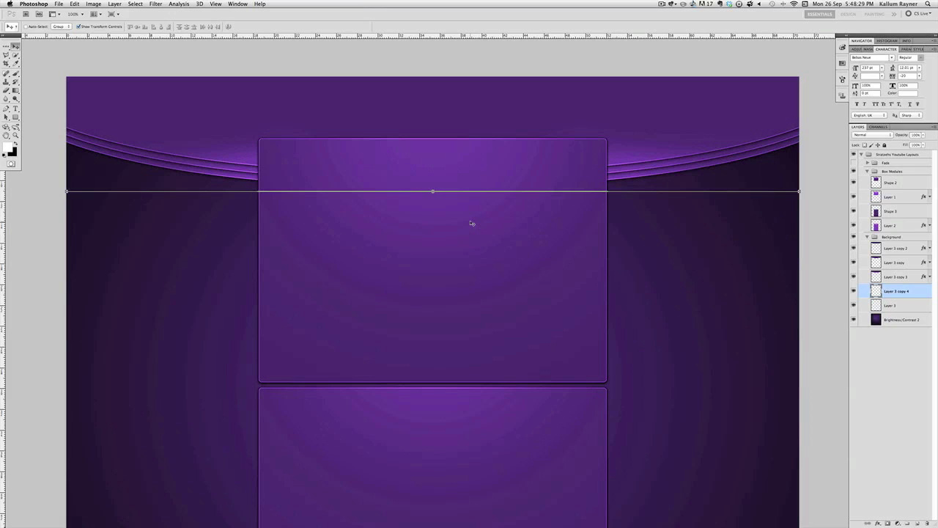
key("shift+Up")
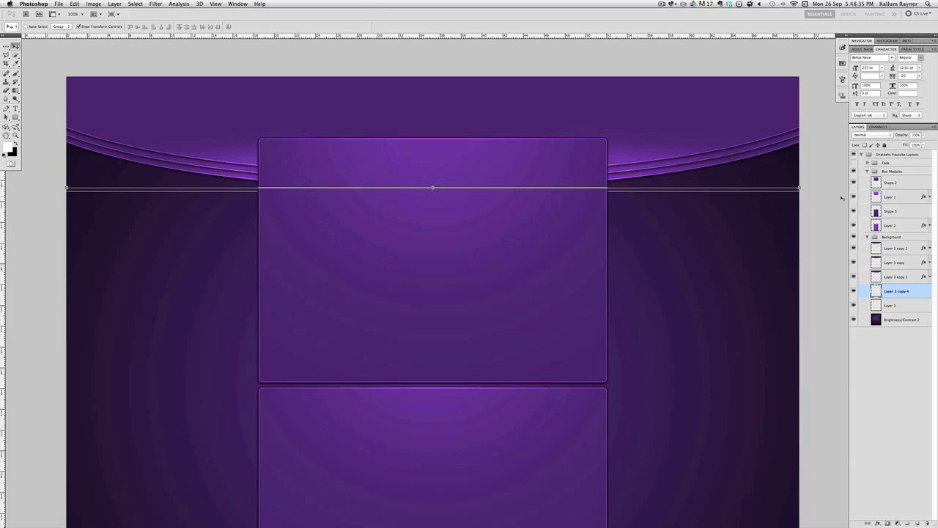
key("super+j")
key("shift+Up")
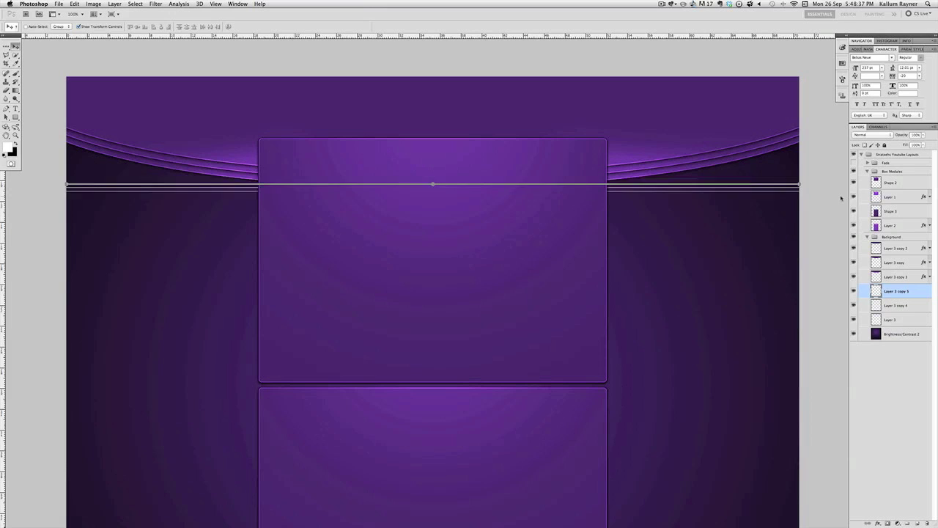
key("super+j")
key("shift+Up")
key("super+j")
key("shift+Up")
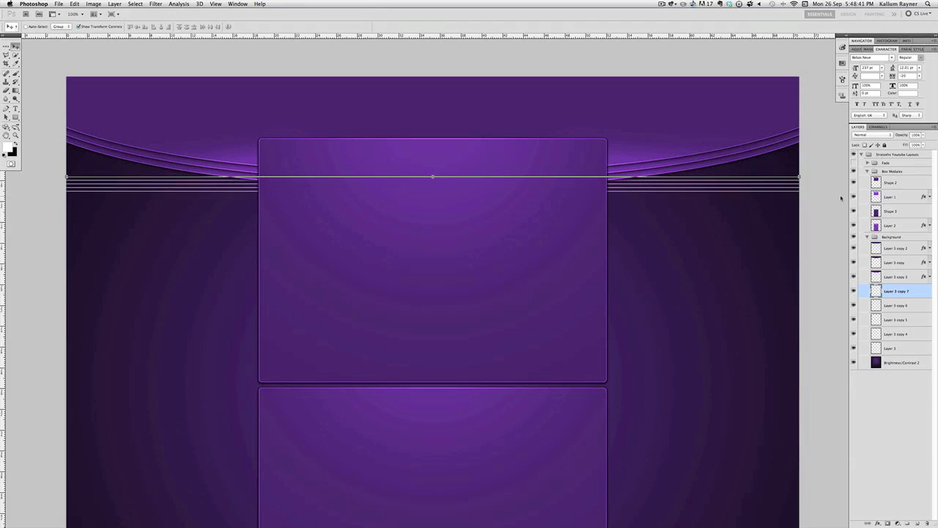
- Merge the five line layers, then duplicate the block upward and merge again
left_click(897, 359, "shift")
left_click(894, 350)
left_click(901, 292, "shift")
key("super+e")
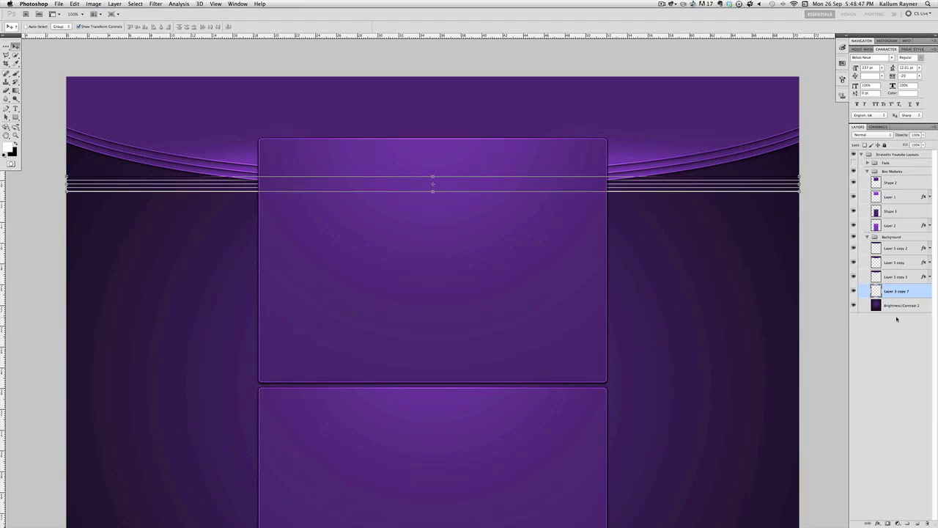
key("super+j")
key("shift+Up")
key("shift+Up")
key("shift+Up")
key("shift+Up")
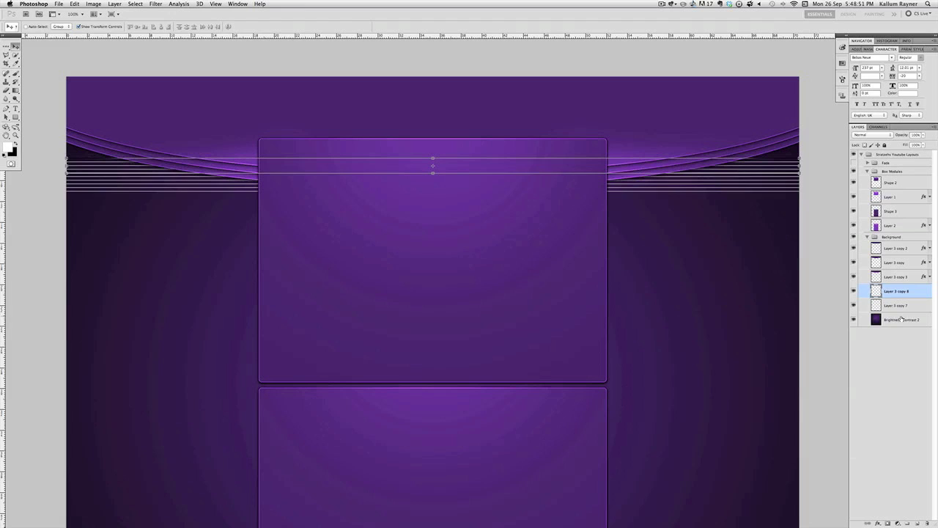
left_click(896, 305, "shift")
key("super+e")
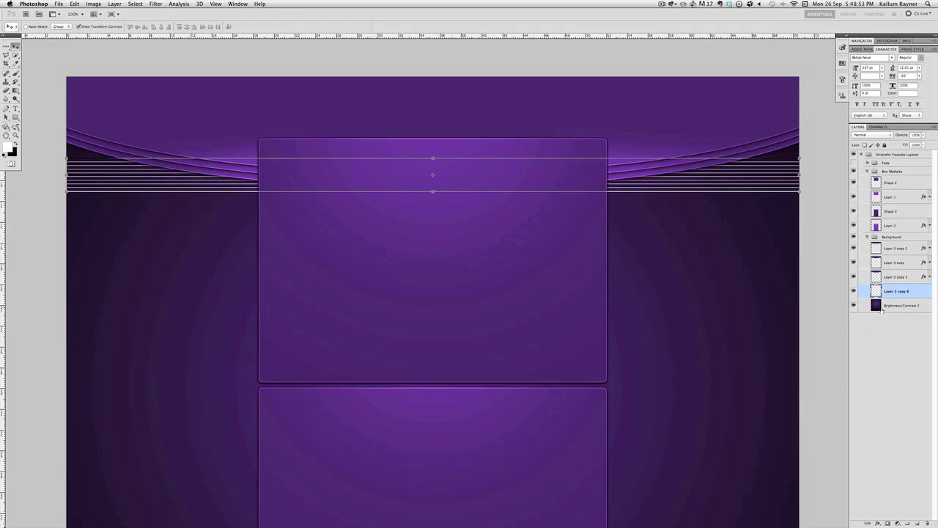
- Duplicate the merged lines once more, shift the copy up, and select both line layers
key("super+j")
key("shift+Up")
key("shift+Up")
key("shift+Up")
key("shift+Up")
key("shift+Up")
key("shift+Up")
key("shift+Up")
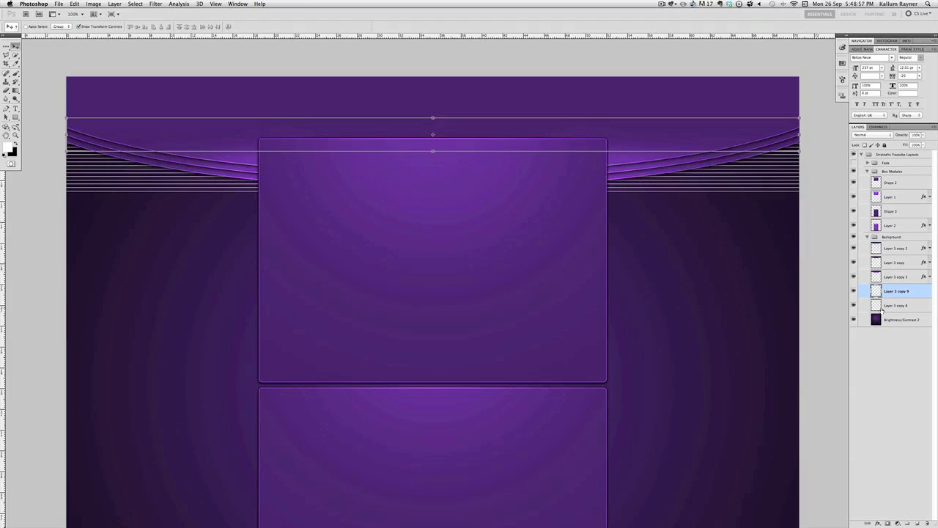
left_click(904, 307)
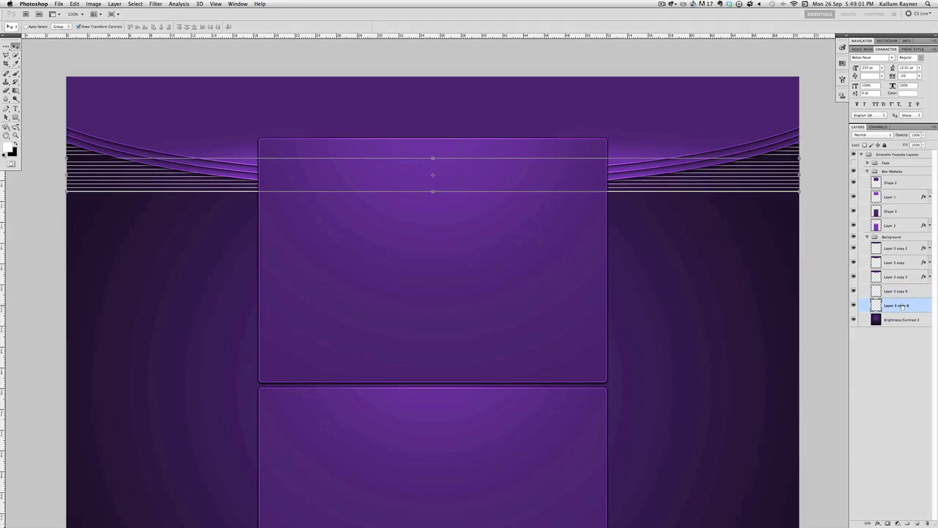
left_click(902, 294, "shift")
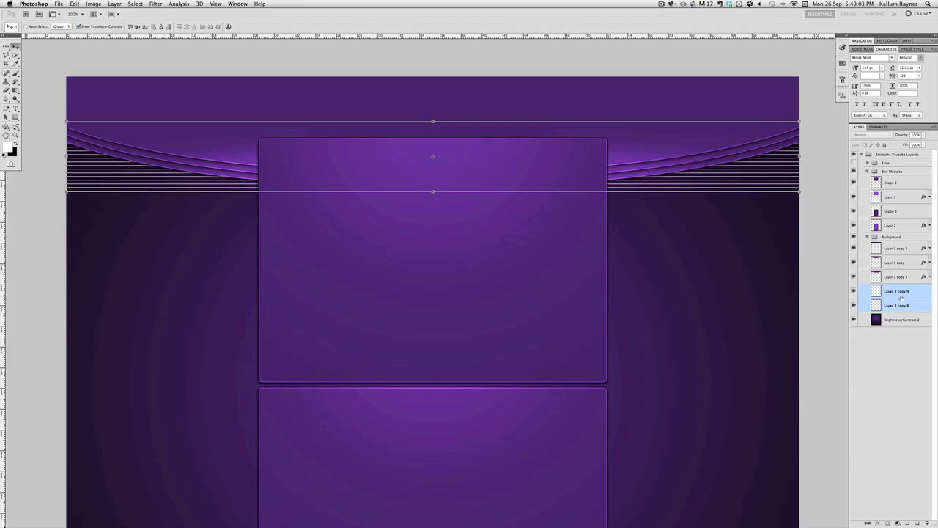
- Reposition the two stripe layers slightly lower and merge them into one
key("shift+Down")
key("shift+Down")
key("shift+Down")
key("shift+Down")
key("shift+Down")
key("shift+Down")
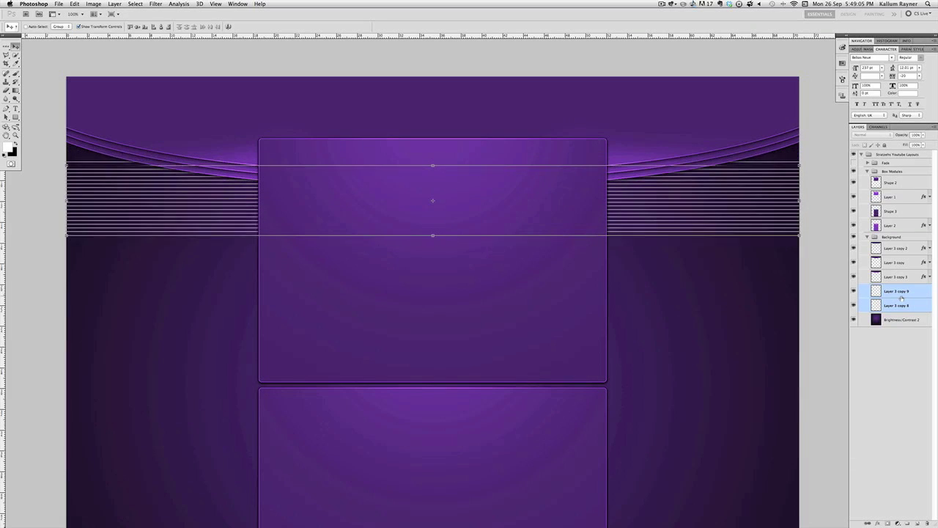
key("shift+Down")
key("shift+Down")
key("shift+Down")
key("Up")
key("Up")
key("Up")
key("shift+Up")
key("shift+Up")
key("shift+Up")
key("shift+Up")
key("shift+Up")
key("shift+Up")
key("shift+Up")
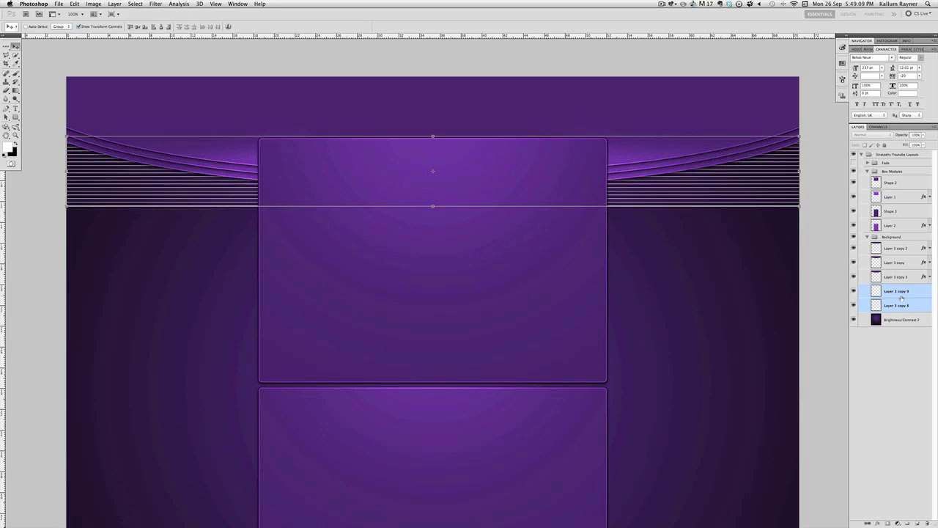
key("ctrl+e")
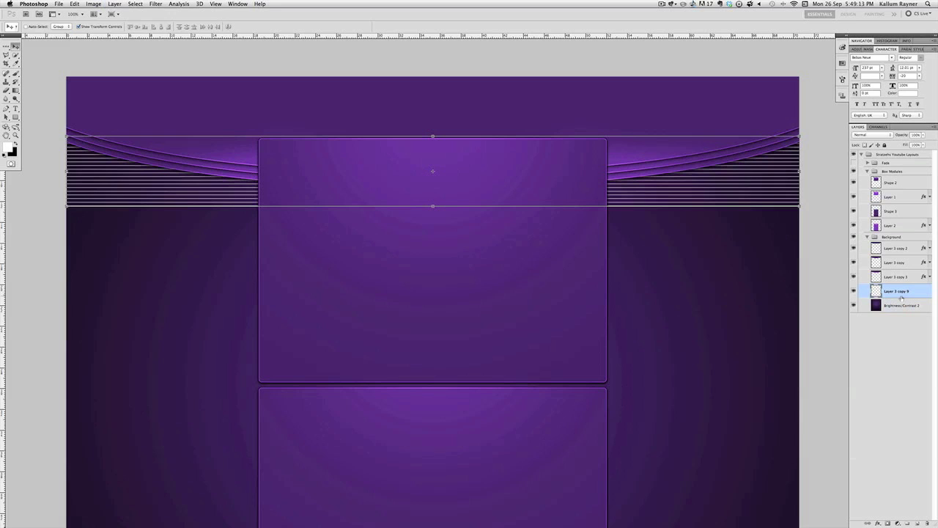
- Twice duplicate the stripes, shift each copy down, and merge, ending in Layer 3 copy 11
key("ctrl+j")
key("shift+Down")
key("shift+Down")
key("shift+Down")
key("shift+Down")
key("shift+Down")
key("shift+Down")
key("shift+Down")
key("shift+Down")
key("shift+Down")
key("shift+Down")
key("shift+Down")
key("shift+Down")
key("shift+Down")
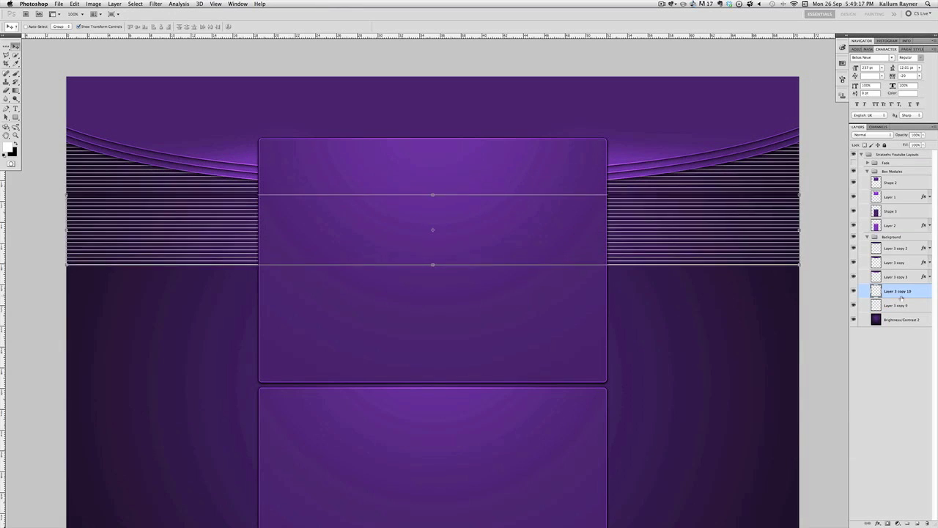
key("shift+Up")
key("shift+Up")
key("shift+Up")
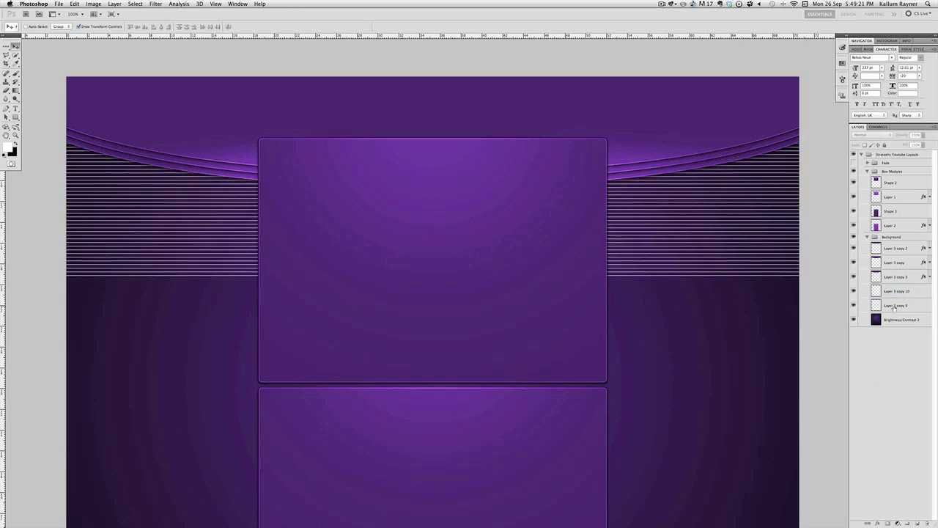
left_click(896, 313, "shift")
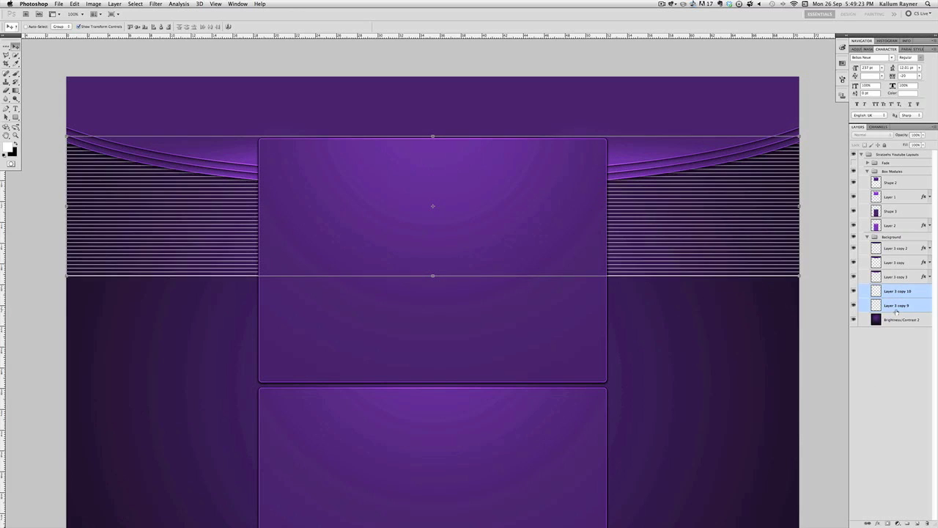
key("ctrl+e")
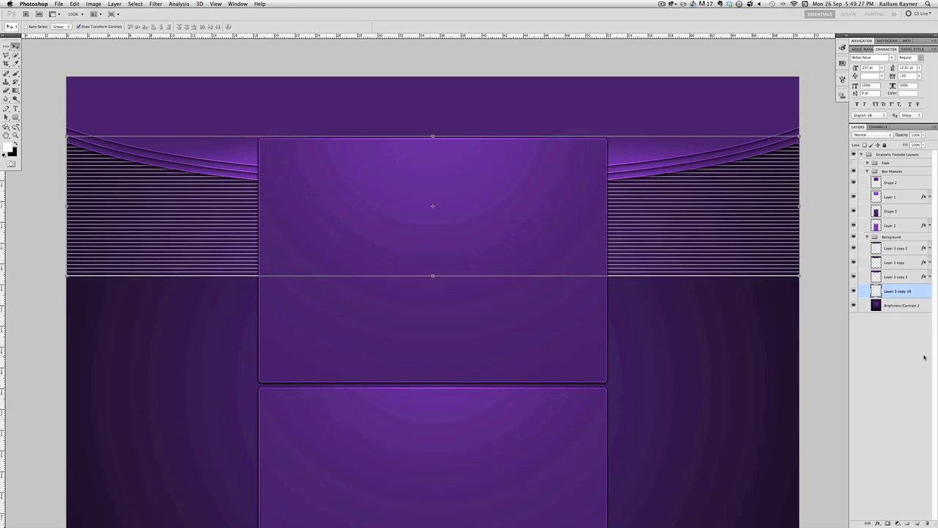
key("ctrl+j")
key("shift+Down")
key("shift+Down")
key("shift+Down")
key("shift+Down")
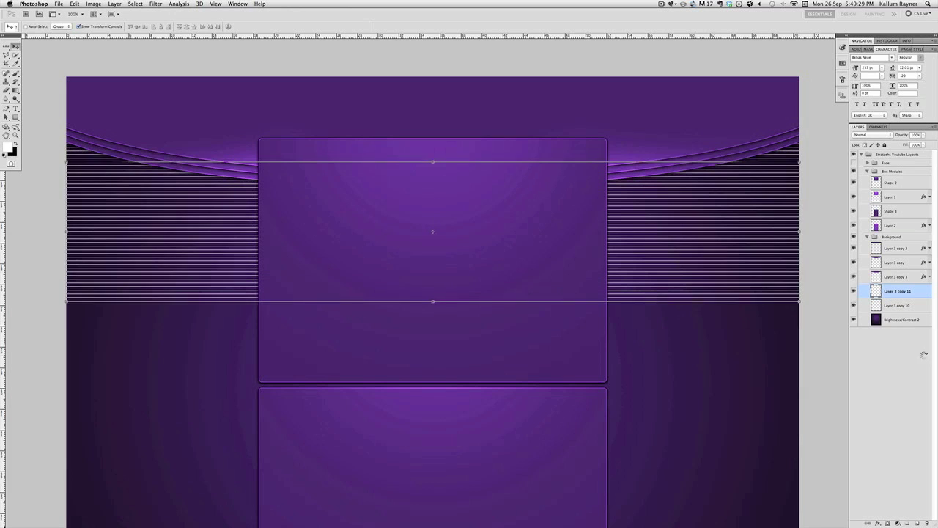
key("shift+Down")
key("shift+Down")
key("shift+Down")
key("shift+Down")
key("shift+Down")
key("shift+Down")
key("shift+Down")
key("shift+Down")
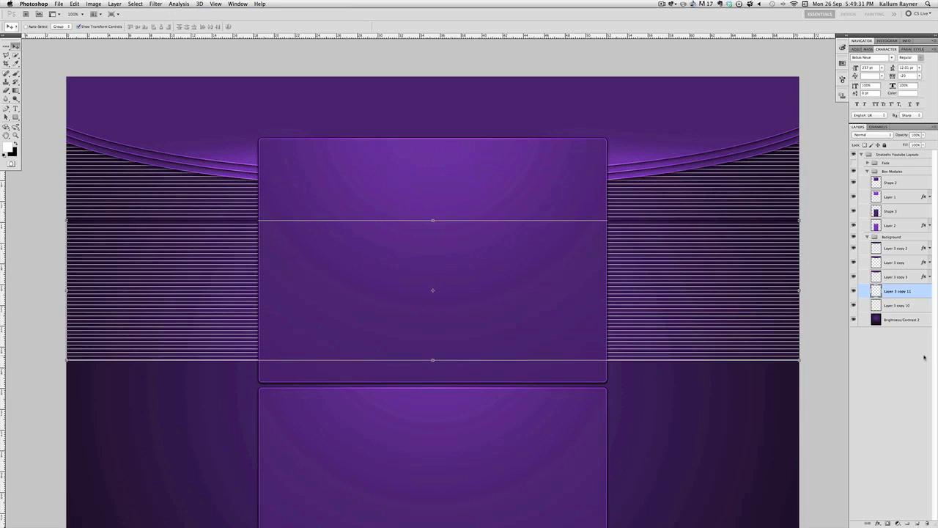
left_click(902, 306, "shift")
key("ctrl+e")
left_click(886, 435)
- Duplicate the stripes, rotate the copy 90° clockwise, and place vertical copies on the left and right
left_click(899, 292)
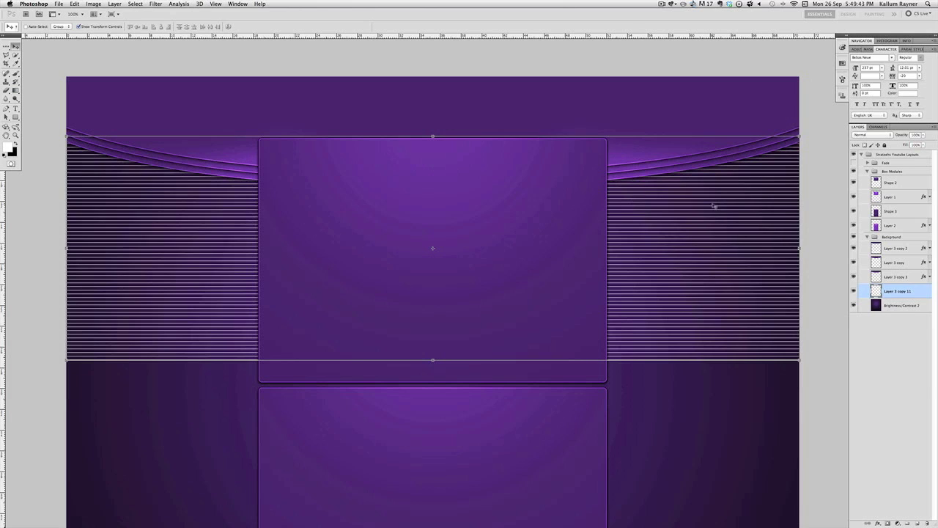
key("super+j")
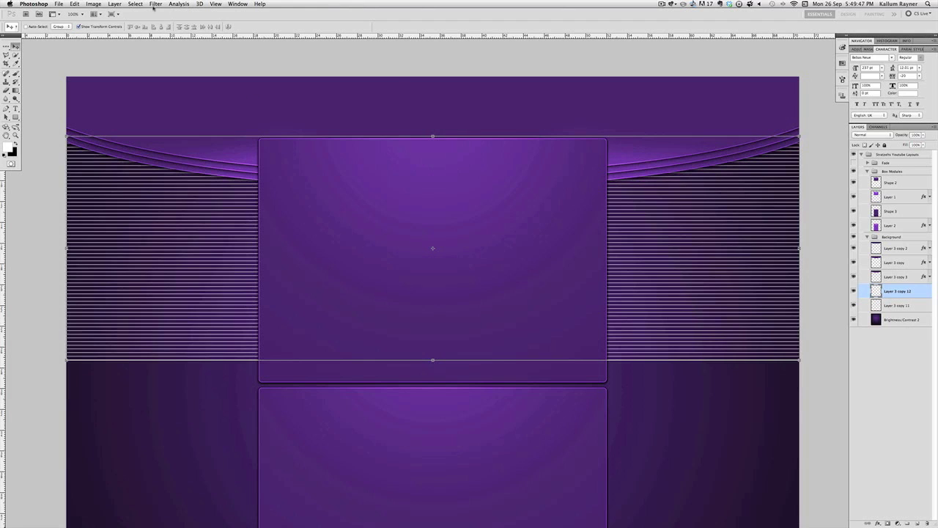
left_click(74, 4)
mouse_move(109, 167)
left_click(199, 236)
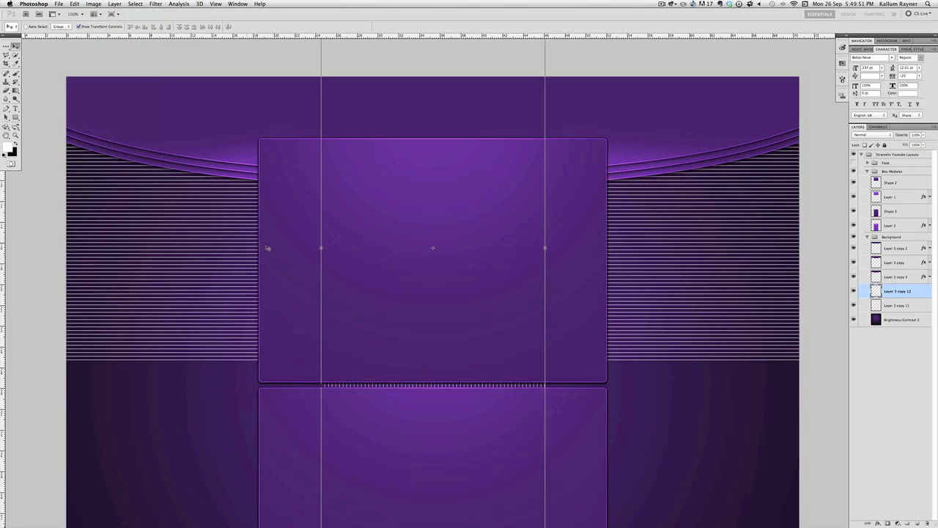
left_click_drag(405, 289, 136, 278)
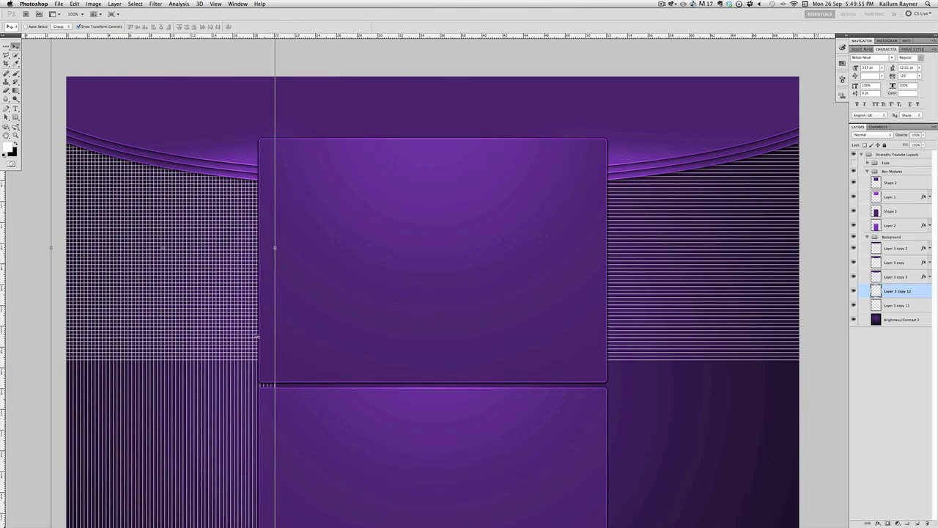
key("super+j")
left_click_drag(255, 337, 775, 347)
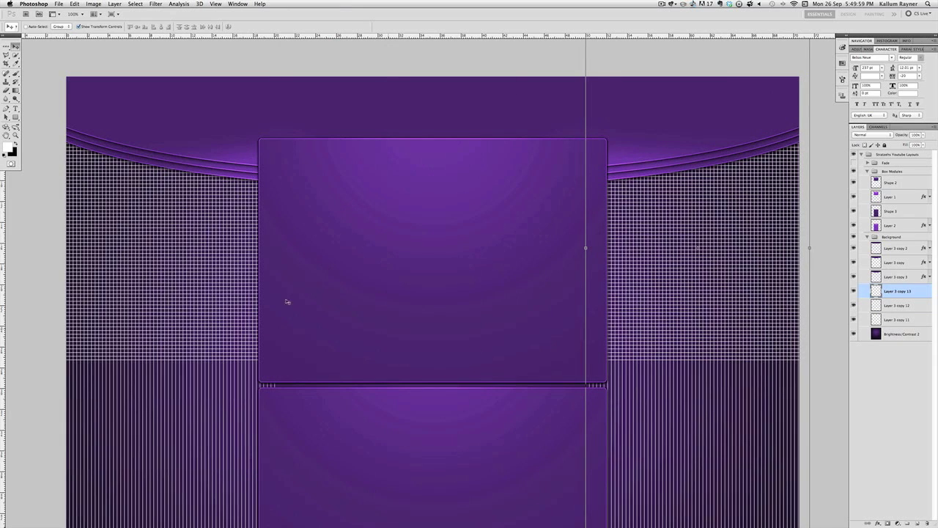
- Merge the three stripe layers into one grid and delete its lower central area
left_click(6, 46)
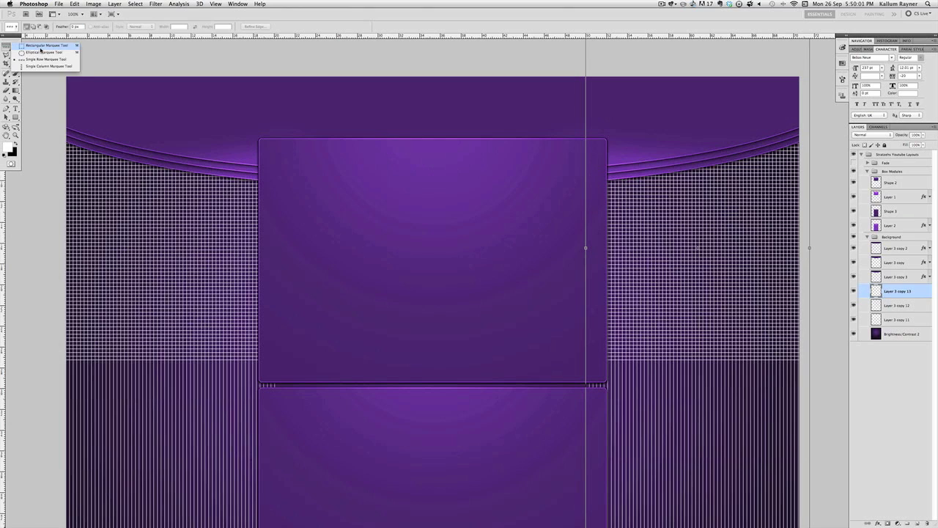
left_click(29, 49)
left_click(906, 320, "shift")
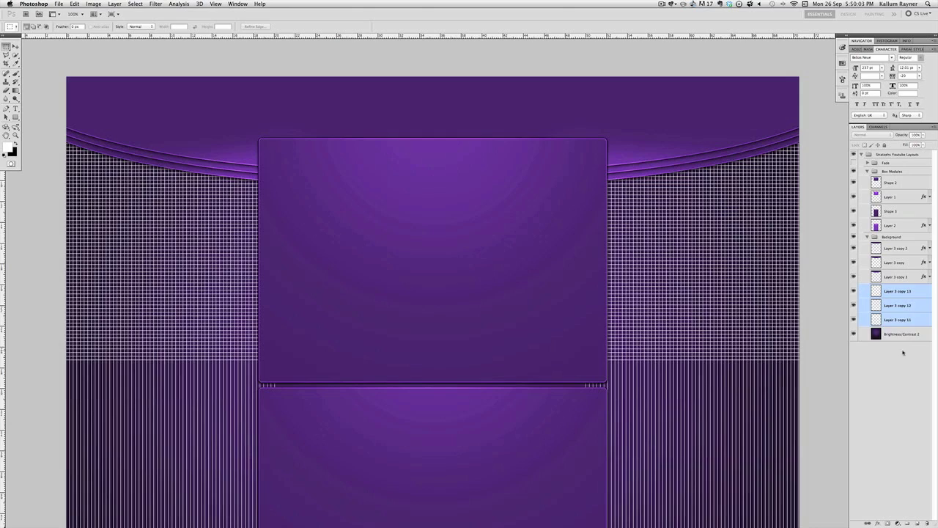
key("super+e")
left_click_drag(56, 341, 810, 524)
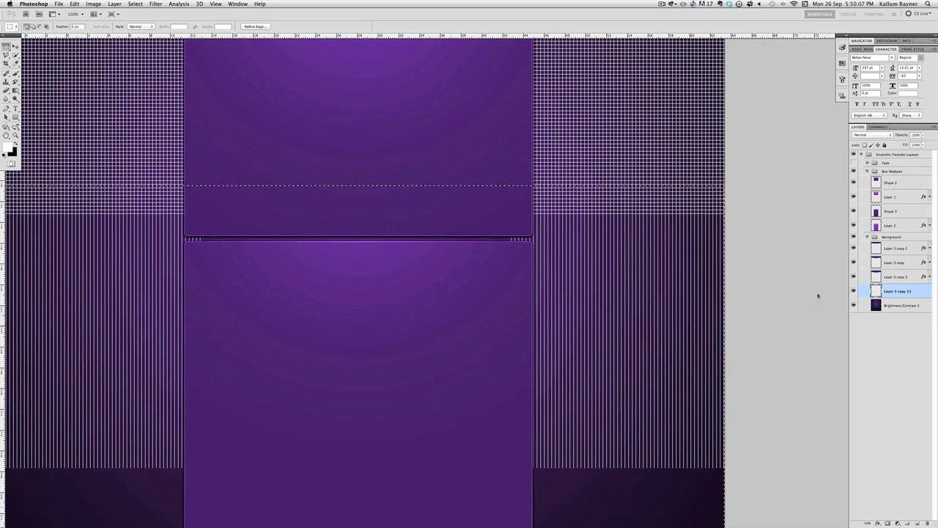
key("Delete")
- Set the grid layer's blend mode to Overlay
scroll(747, 274, "left", 3)
scroll(630, 222, "up", 2)
scroll(629, 222, "up", 2)
scroll(630, 223, "left", 4)
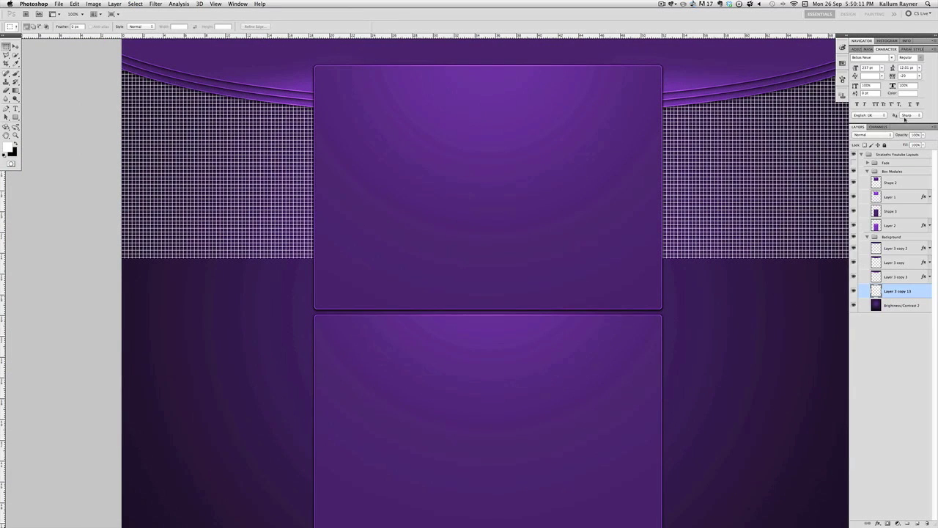
left_click(883, 136)
left_click(860, 209)
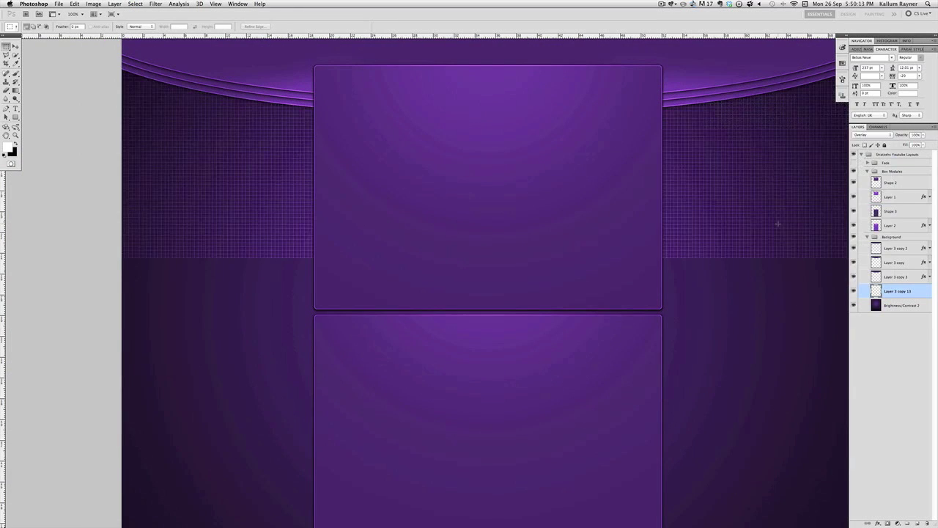
scroll(779, 224, "right", 3)
scroll(779, 224, "up", 1)
scroll(778, 224, "up", 1)
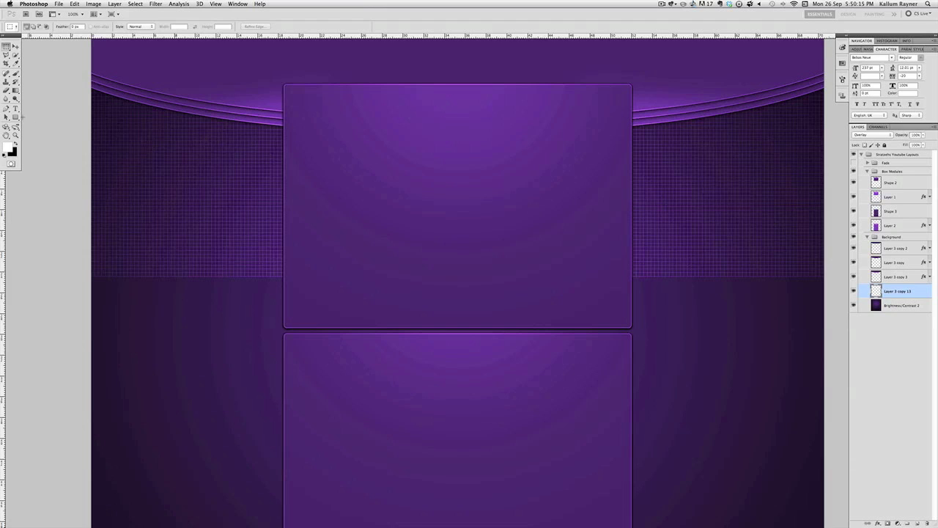
- Erase the lower grid on the left and right with a soft 484 px eraser
left_click(9, 90)
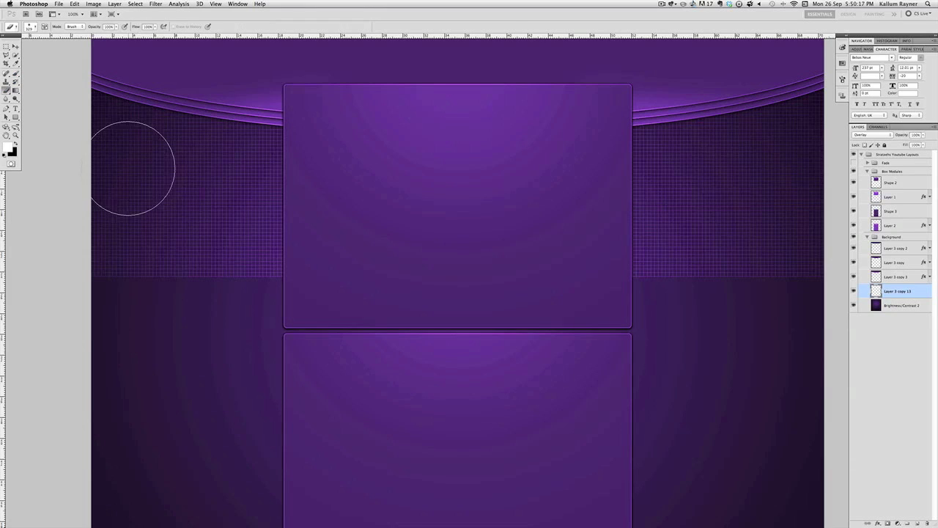
left_click(32, 27)
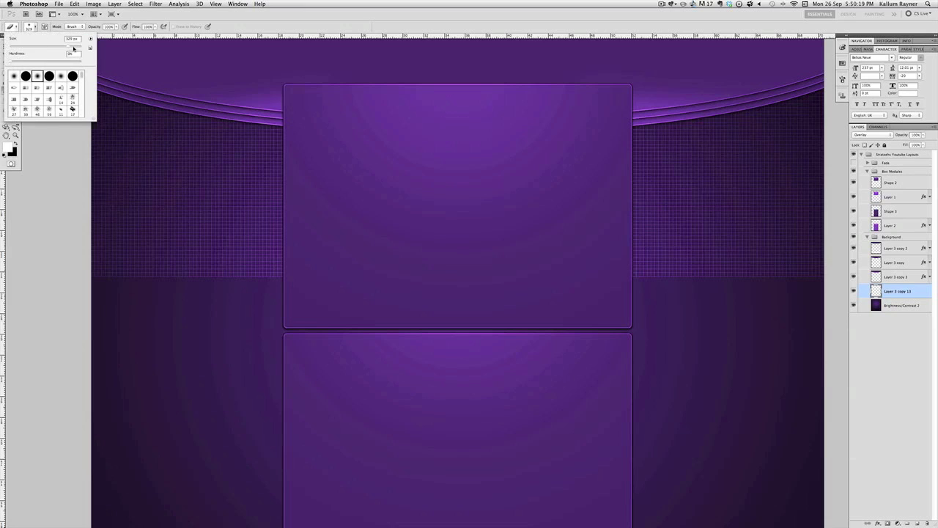
left_click_drag(73, 49, 78, 48)
left_click_drag(94, 283, 220, 293)
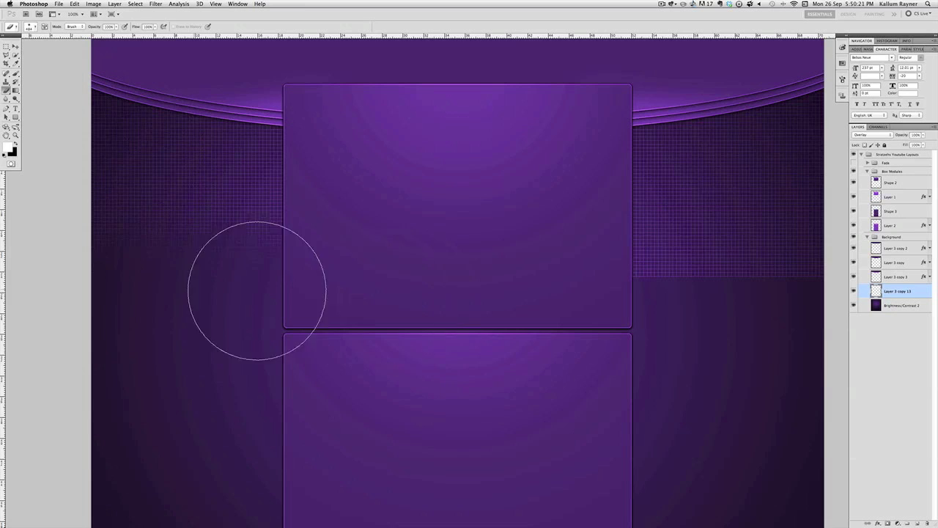
left_click_drag(827, 303, 724, 299)
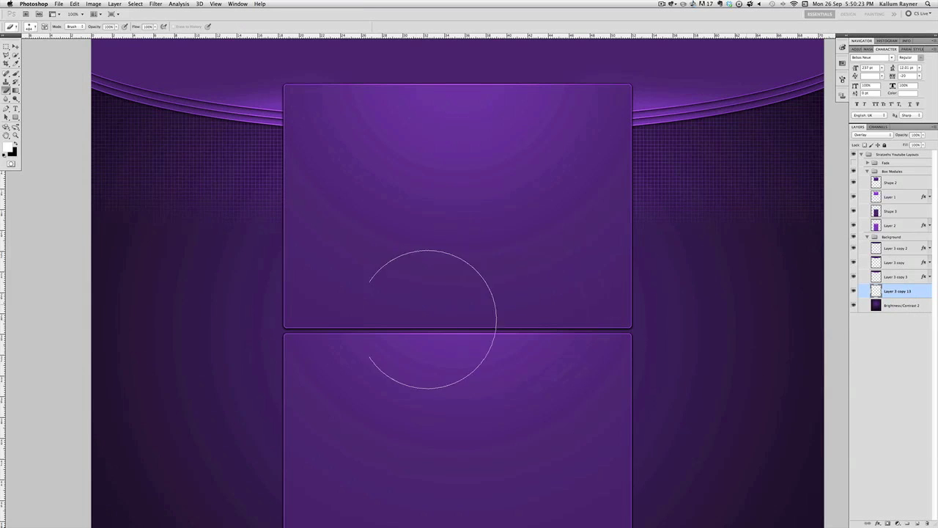
scroll(330, 294, "up", 1)
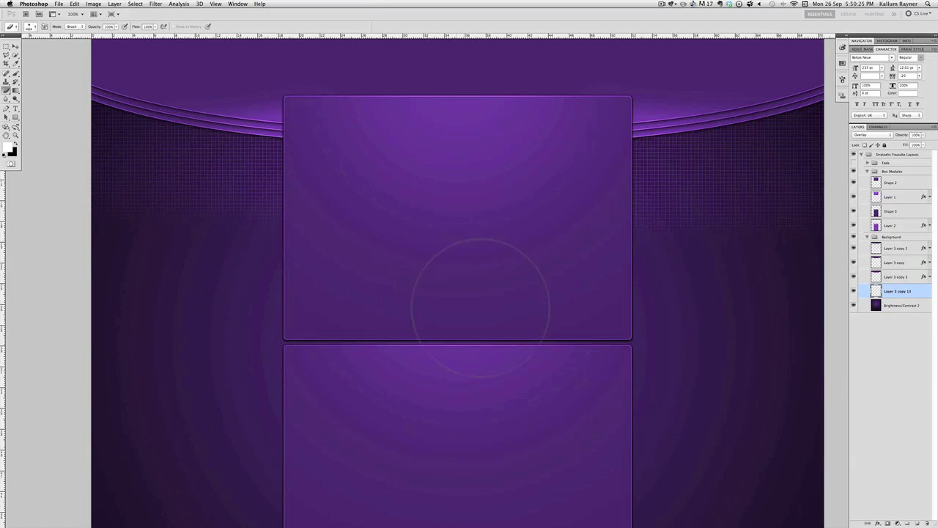
scroll(323, 286, "up", 2)
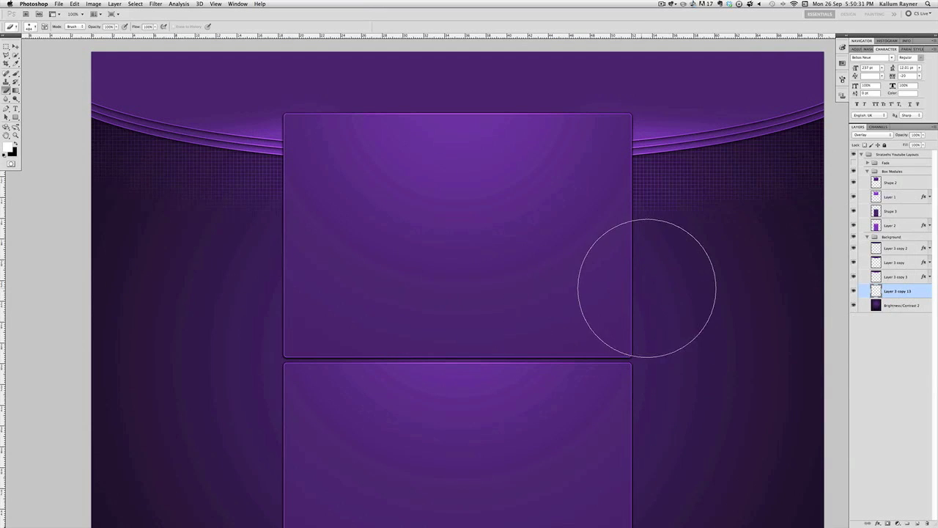
- Add a layer above Brightness/Contrast 2, paint soft white over the upper-left grid, and set it to Overlay
left_click(16, 45)
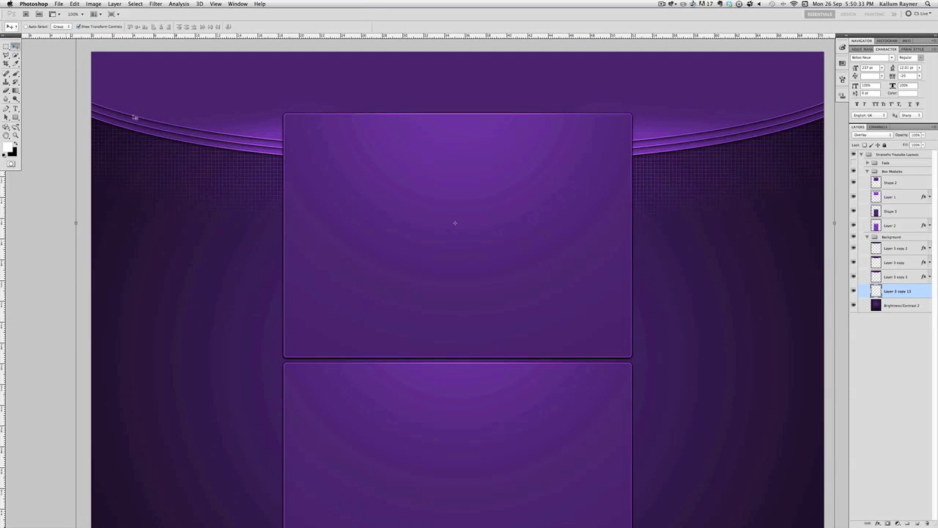
left_click(902, 307)
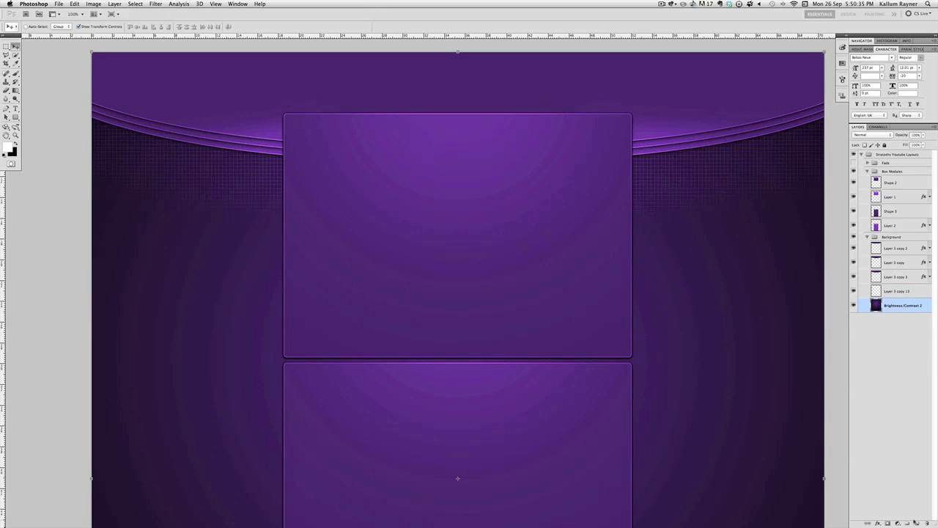
left_click(916, 523)
left_click_drag(890, 168, 916, 296)
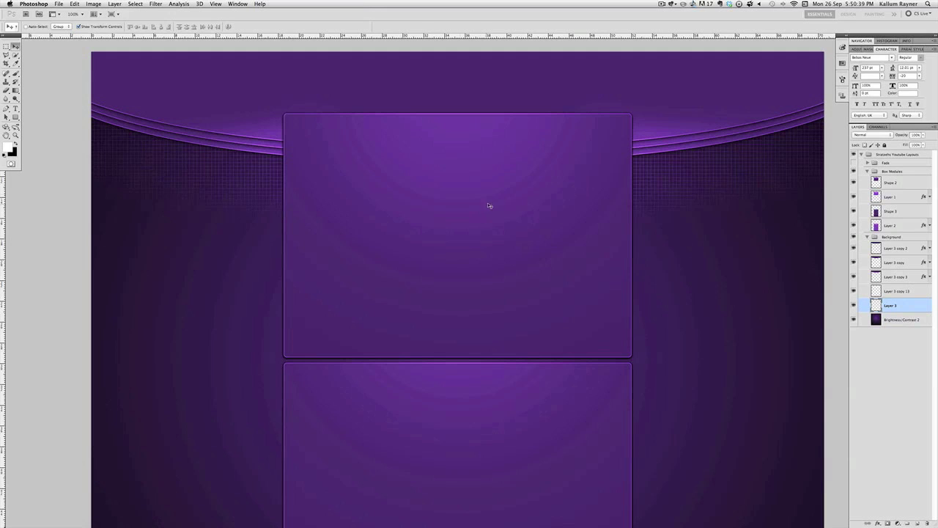
left_click(16, 74)
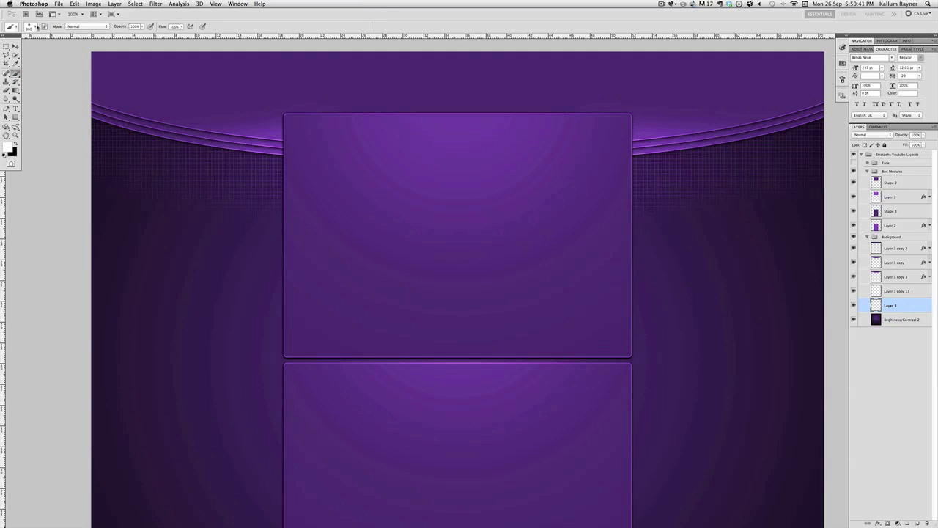
mouse_move(283, 136)
left_mouse_down()
mouse_move(235, 147)
mouse_move(102, 132)
left_mouse_up()
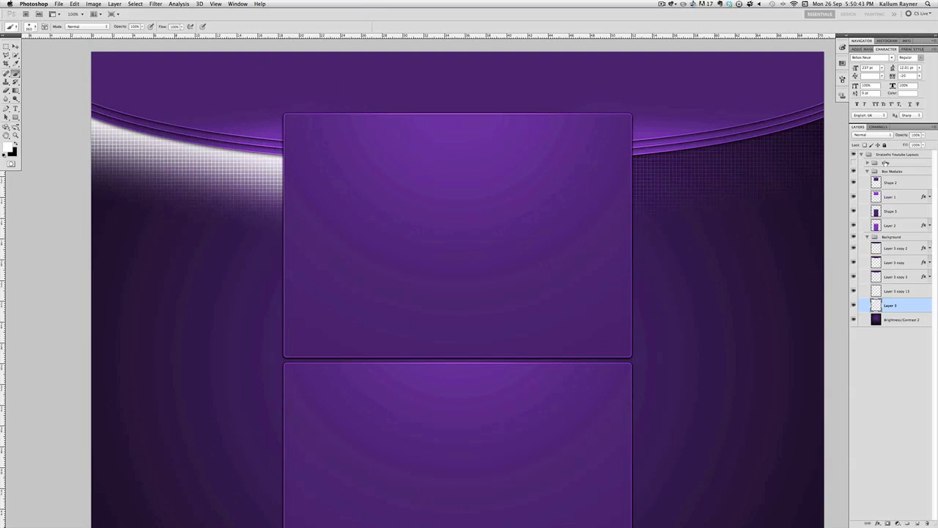
left_click(872, 135)
left_click(869, 205)
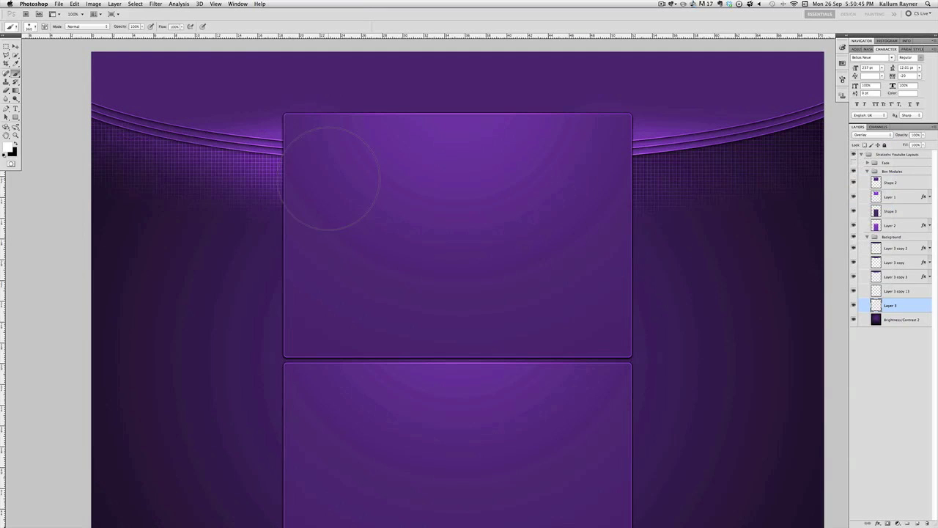
- Paint glow over the upper-right grid and move the glow layers up about 30 px
mouse_move(628, 125)
left_mouse_down()
mouse_move(823, 94)
mouse_move(869, 36)
left_mouse_up()
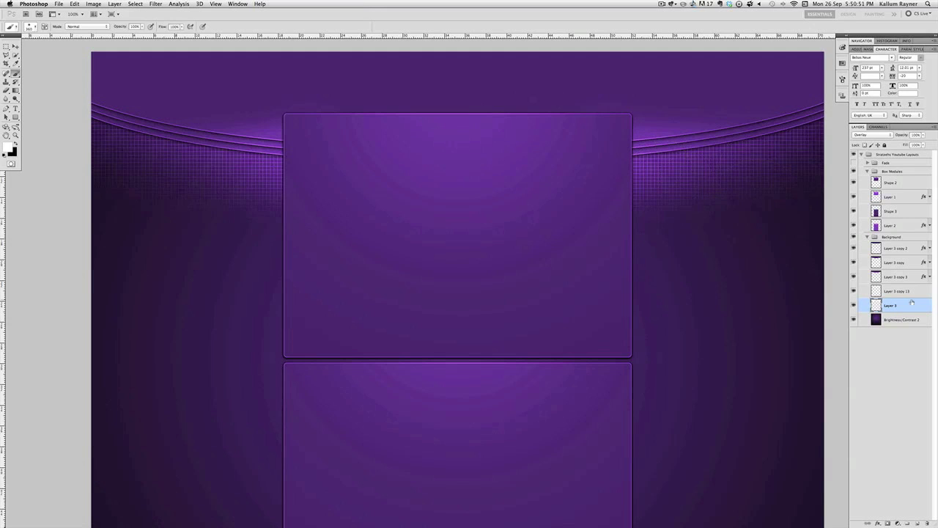
key("super+j")
key("super+j")
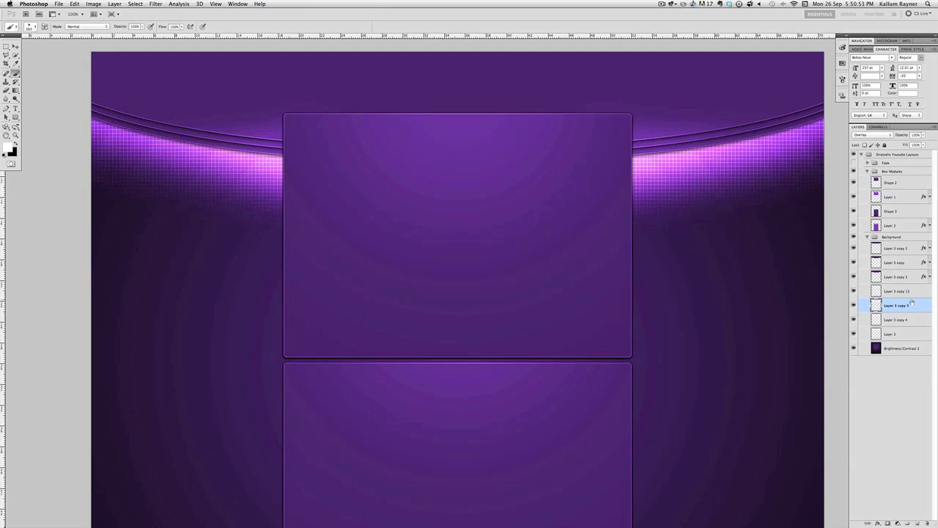
key("Delete")
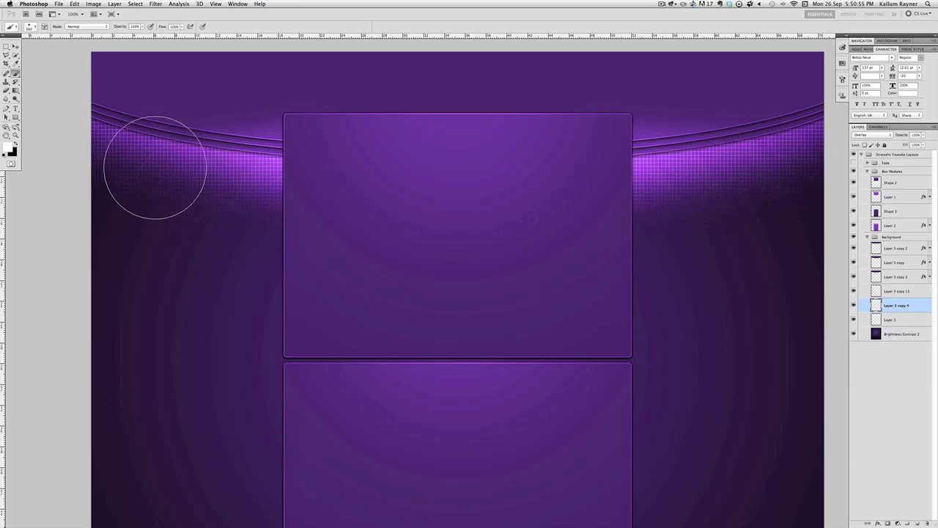
key("v")
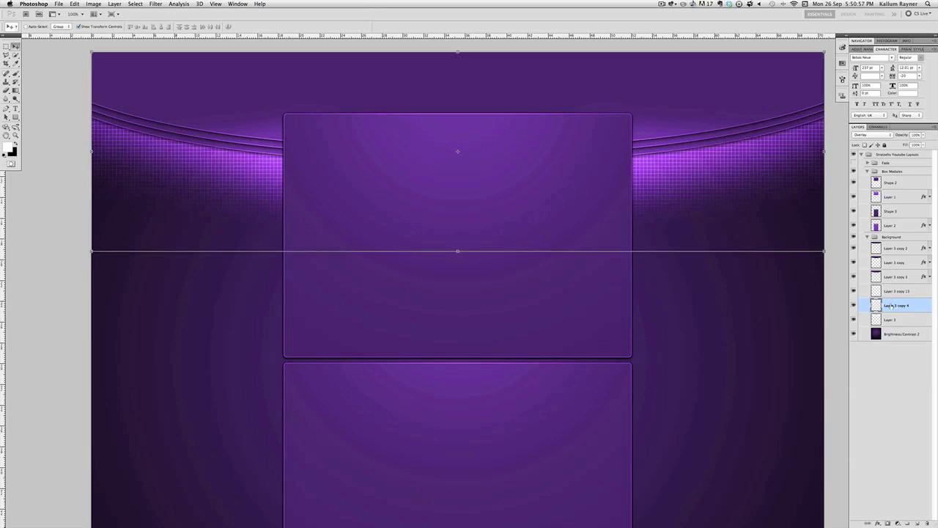
left_click(895, 320, "shift")
left_click_drag(703, 206, 703, 187)
- Select the top box's Shape 2 layer and draw a text area above the top box
left_click(871, 385)
scroll(796, 377, "up", 2)
scroll(796, 376, "left", 2)
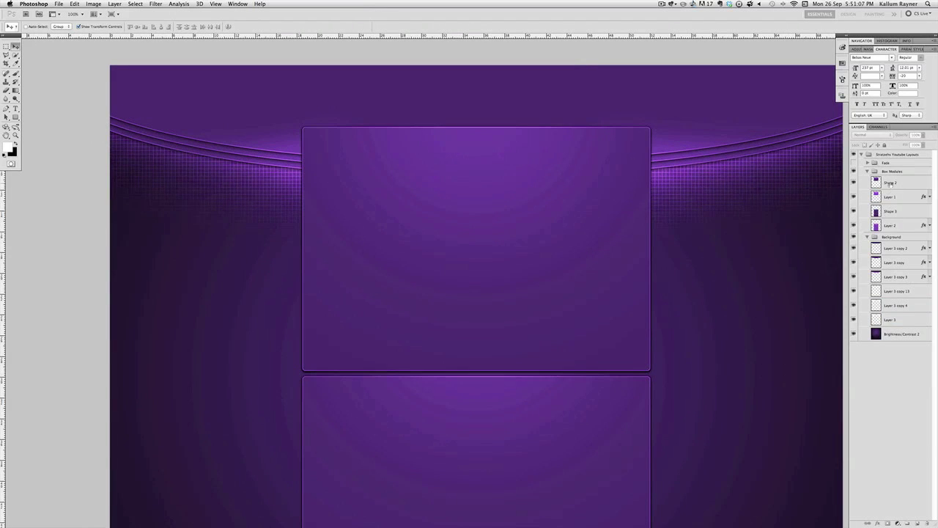
left_click(889, 184)
scroll(593, 343, "up", 2)
left_click(15, 110)
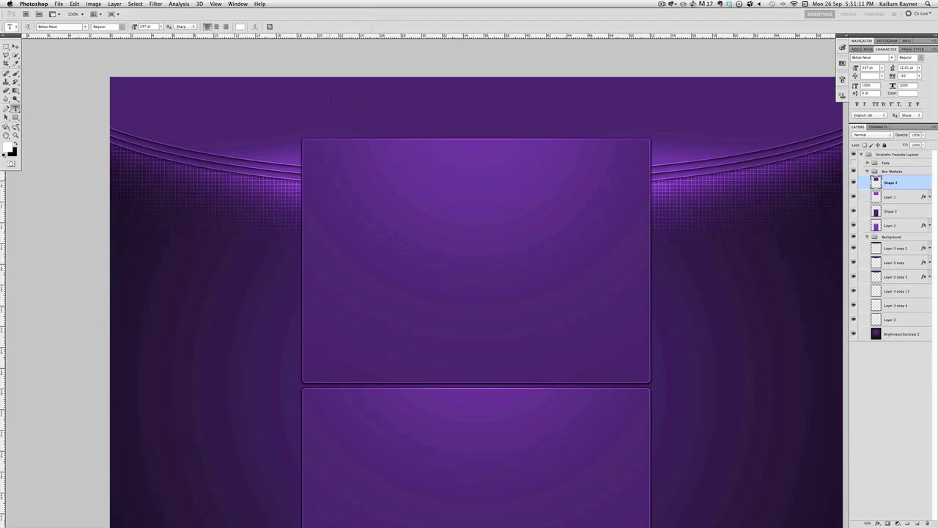
left_click_drag(594, 137, 650, 135)
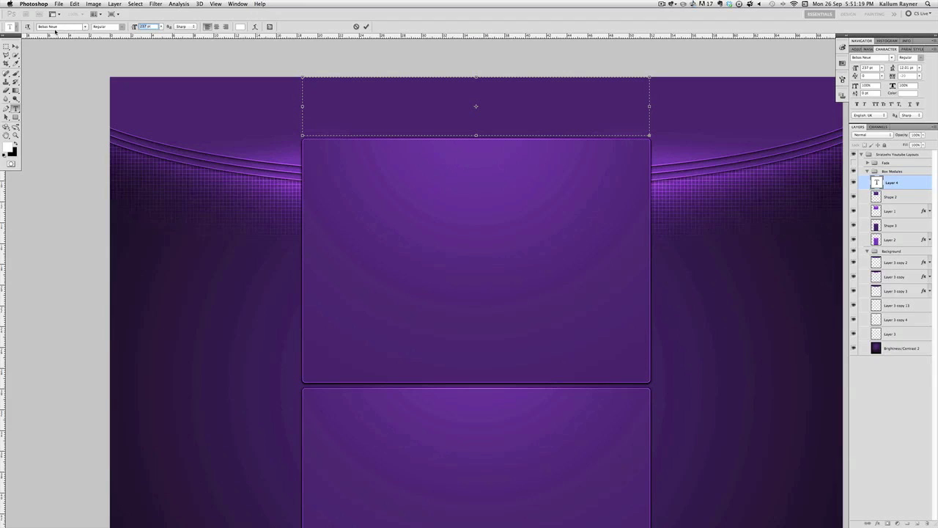
- Set the text size to 150 pt, type TUTORIAL, and select the word
type("15")
key("Return")
type("TUTORIL")
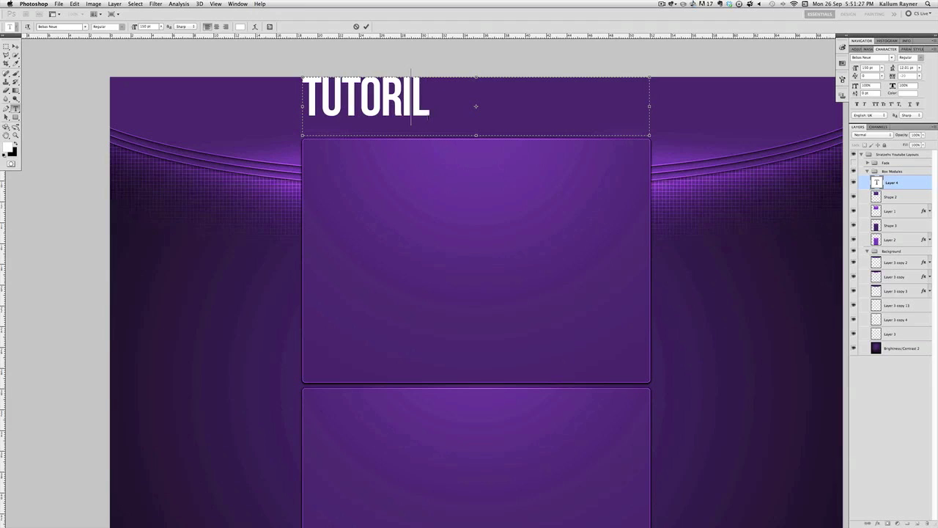
key("BackSpace")
type("AL")
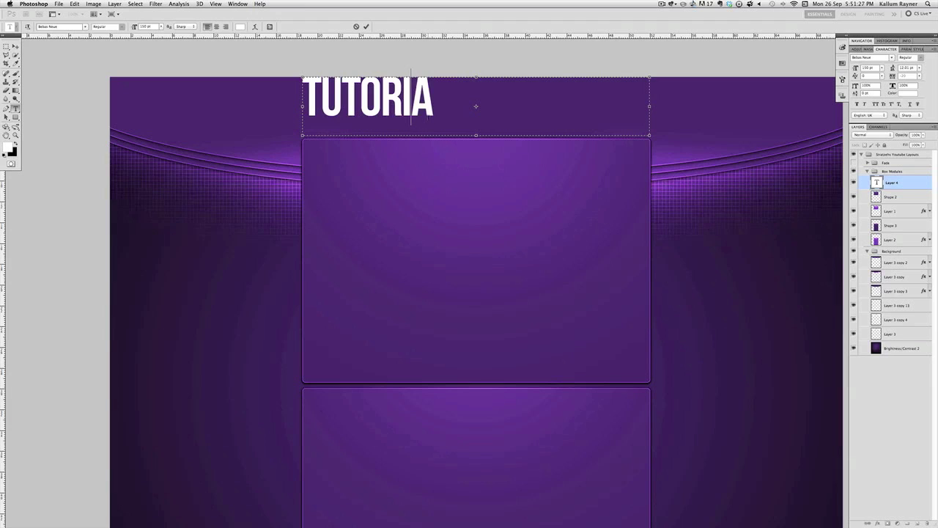
key("shift+Left")
key("shift+Left")
key("shift+Left")
key("shift+Left")
key("shift+Left")
key("shift+Left")
key("shift+Left")
key("shift+Left")
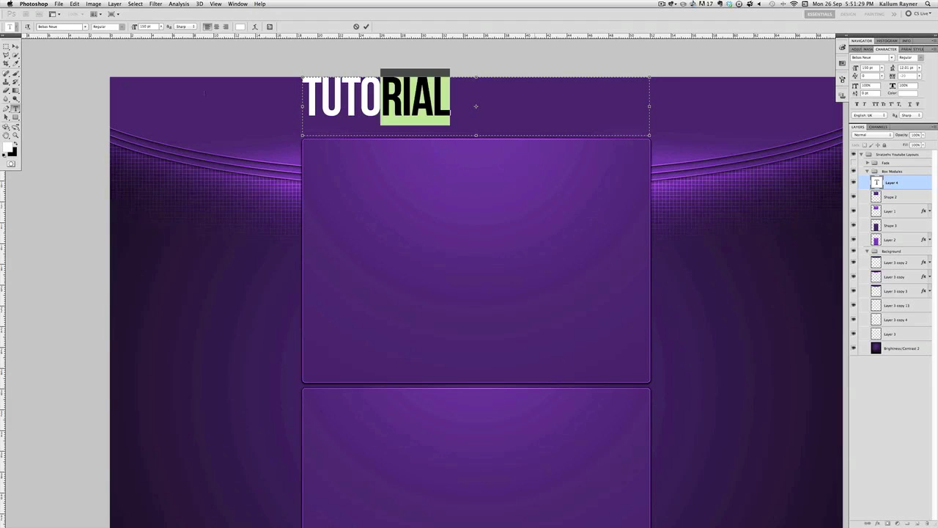
- Try the Federal Service font on TUTORIAL and shift the text slightly down and right
left_click(63, 26)
scroll(125, 81, "up", 1)
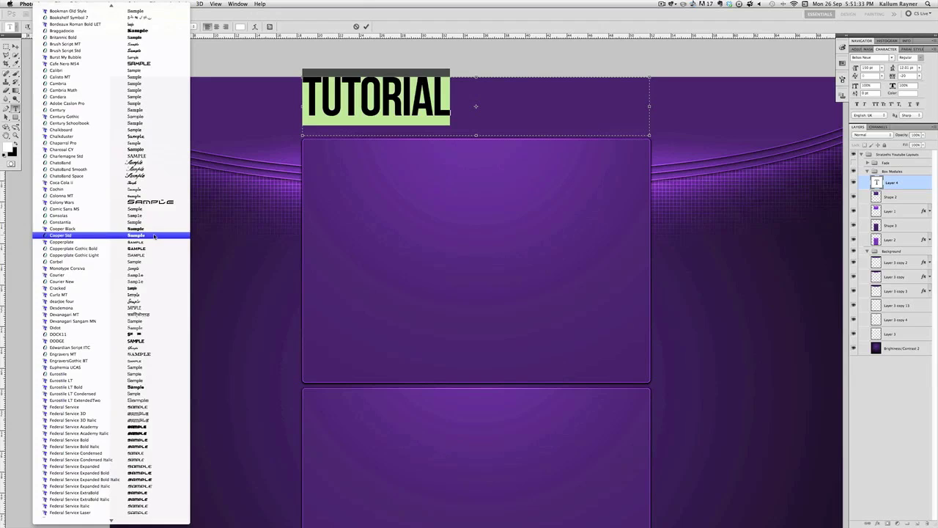
scroll(146, 234, "down", 10)
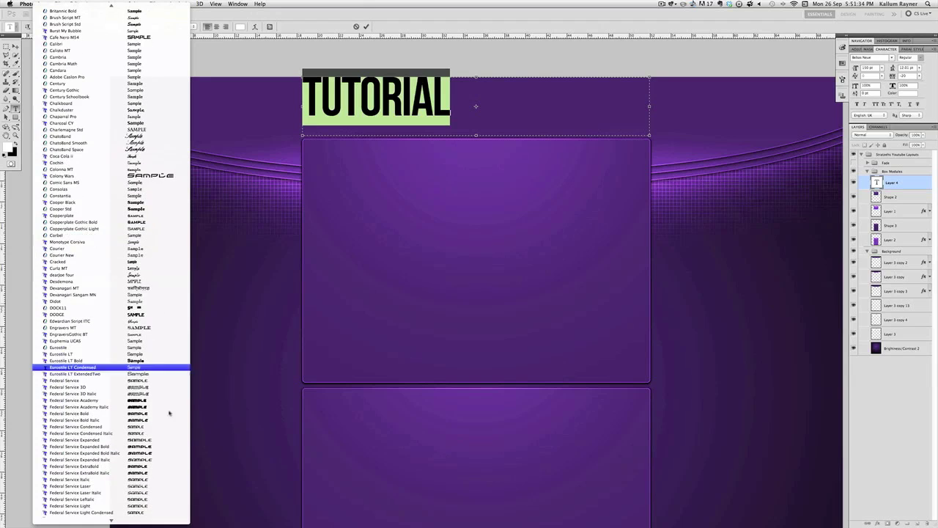
left_click(154, 382)
left_click(574, 95)
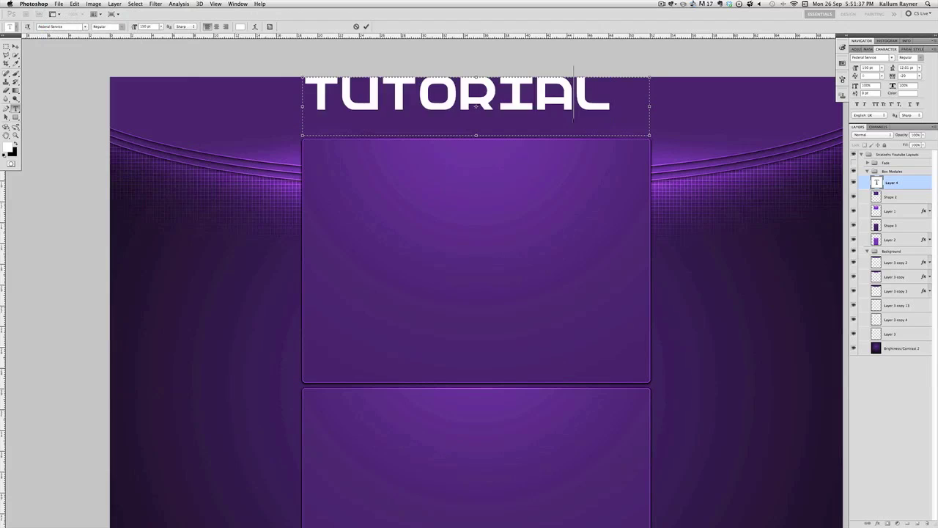
left_click_drag(680, 128, 46, 44)
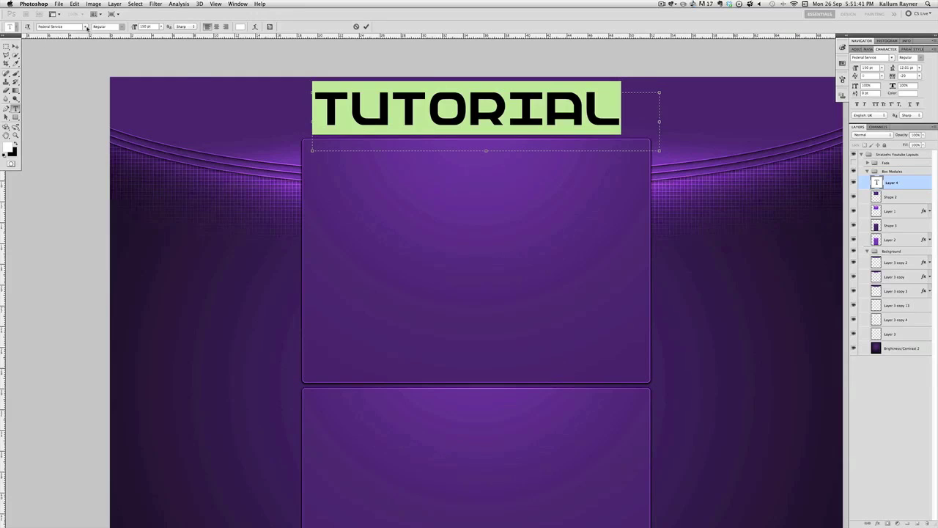
- Switch TUTORIAL to the MachineScript font, commit, and reopen the text for editing
left_click(86, 27)
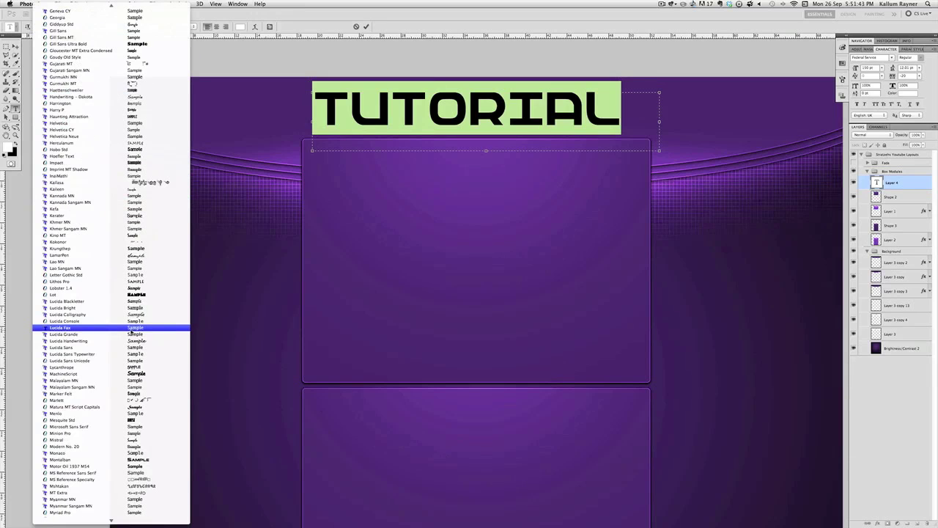
left_click(145, 375)
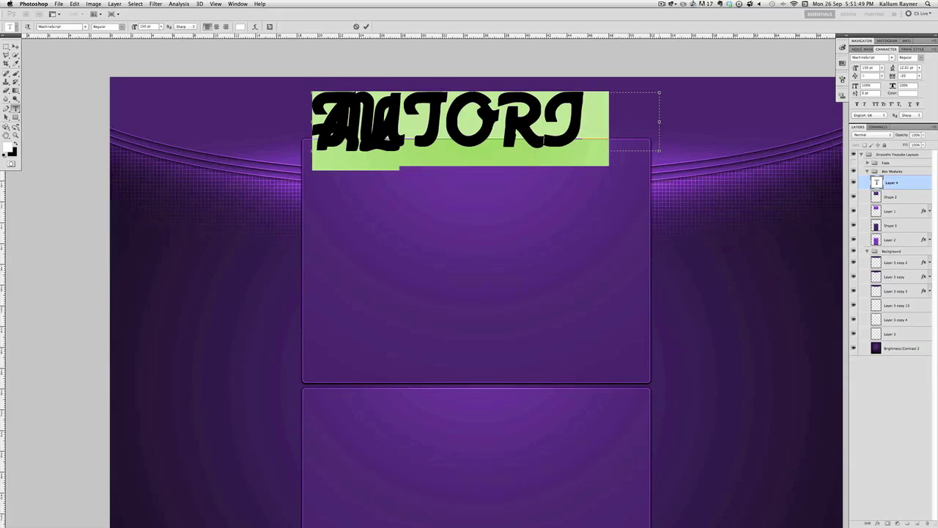
left_click(399, 161)
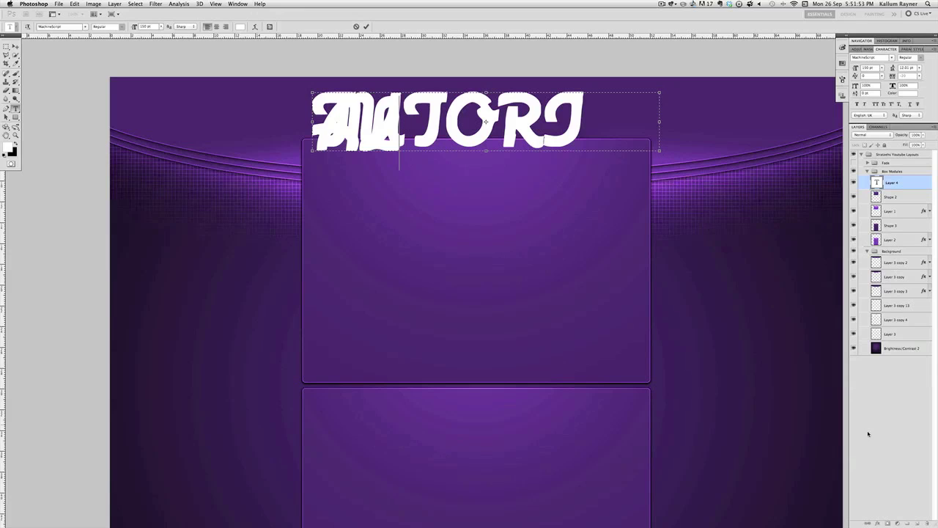
left_click(898, 288)
left_click(901, 187)
scroll(434, 161, "left", 3)
left_click(434, 161)
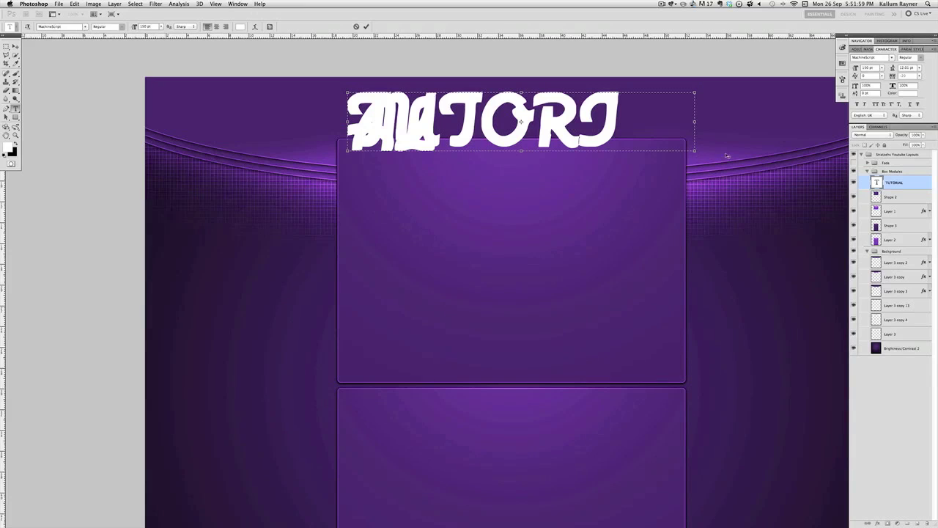
- Delete the old TUTORIAL layer and draw a new text box at 100 pt
key("Escape")
key("BackSpace")
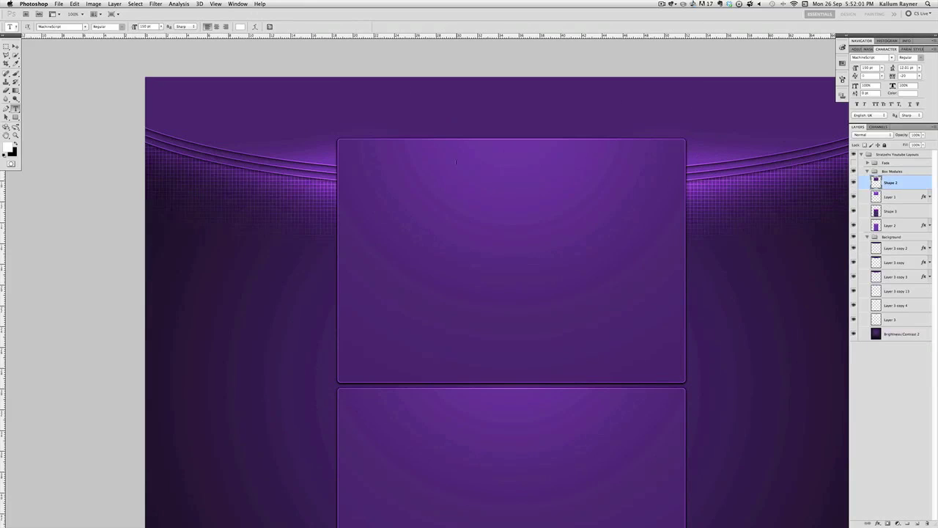
left_click_drag(672, 126, 696, 139)
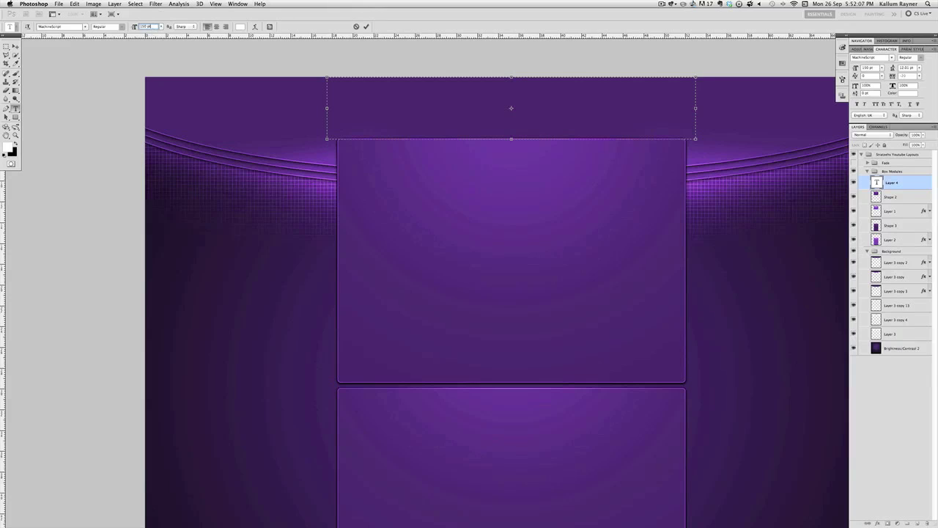
type("100")
key("Return")
- Type the TUTORIAL title and select all of it to change its font
type("MUTOR")
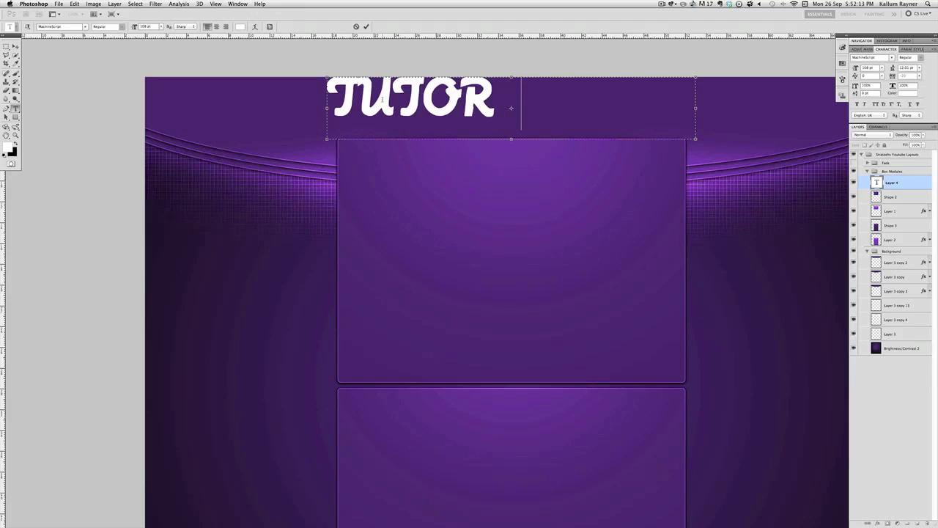
type("IAL")
scroll(660, 109, "left", 3)
scroll(660, 109, "left", 3)
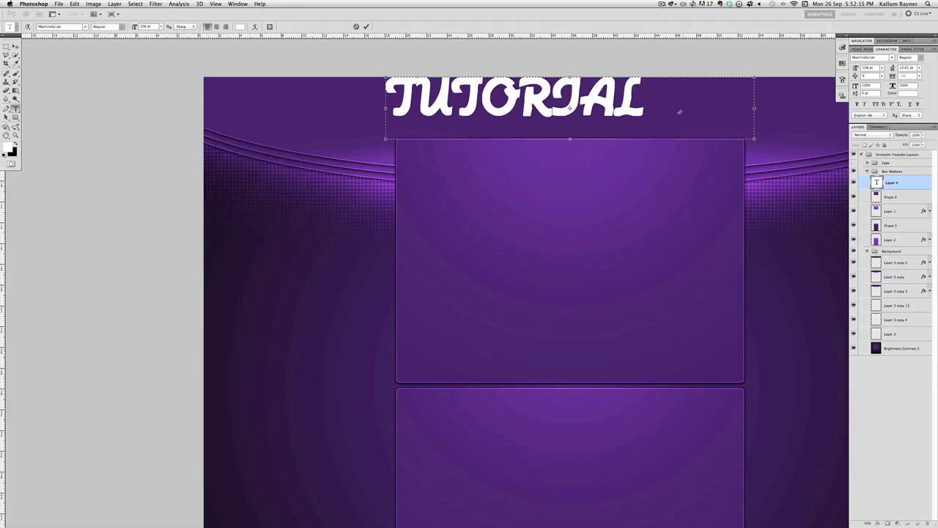
key("super+a")
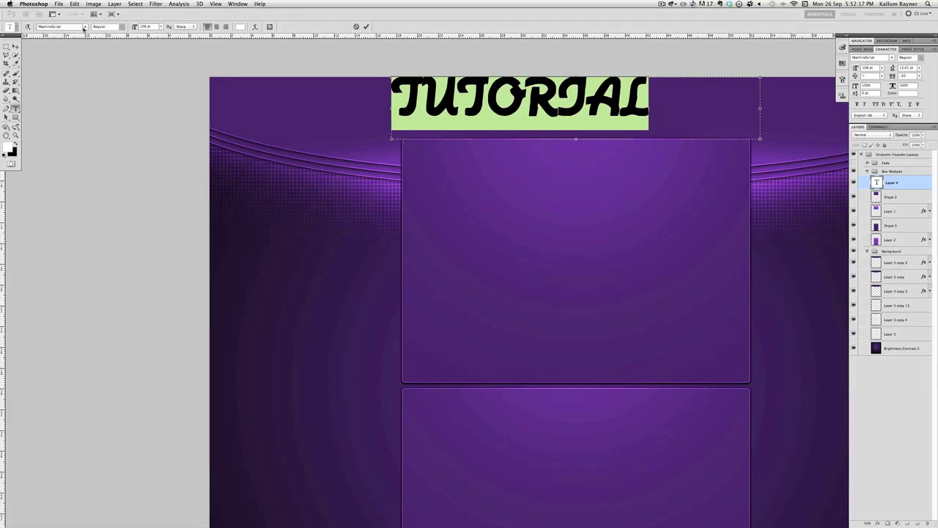
left_click(84, 28)
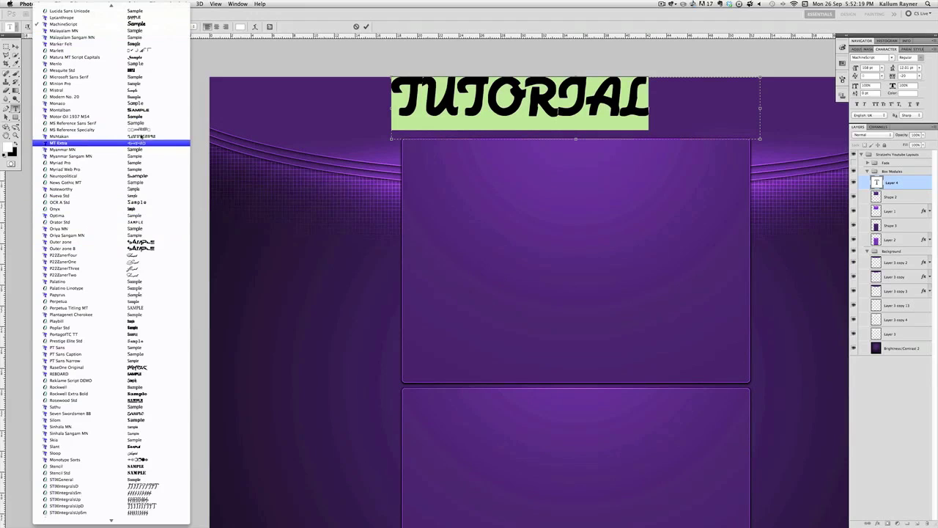
- Move the heading text box right and down, leaving the font unchanged
left_click(110, 110)
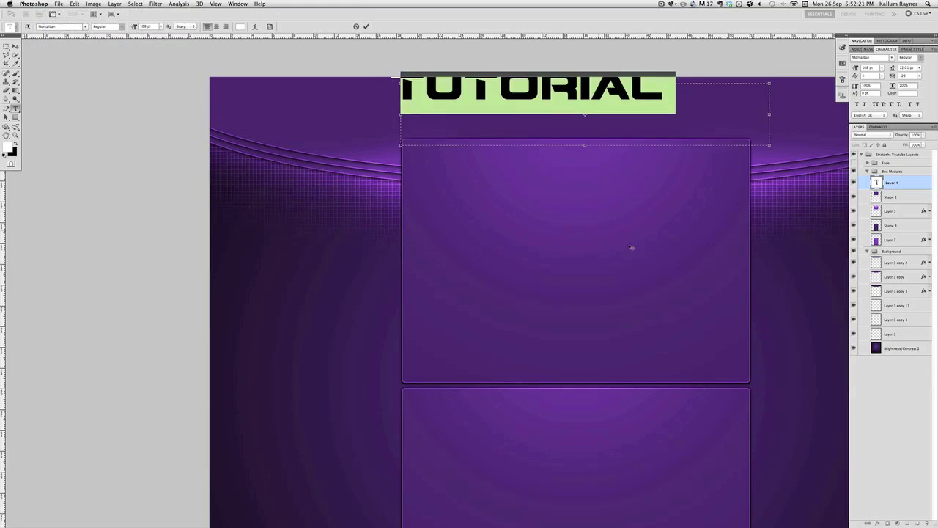
left_click_drag(634, 249, 662, 195)
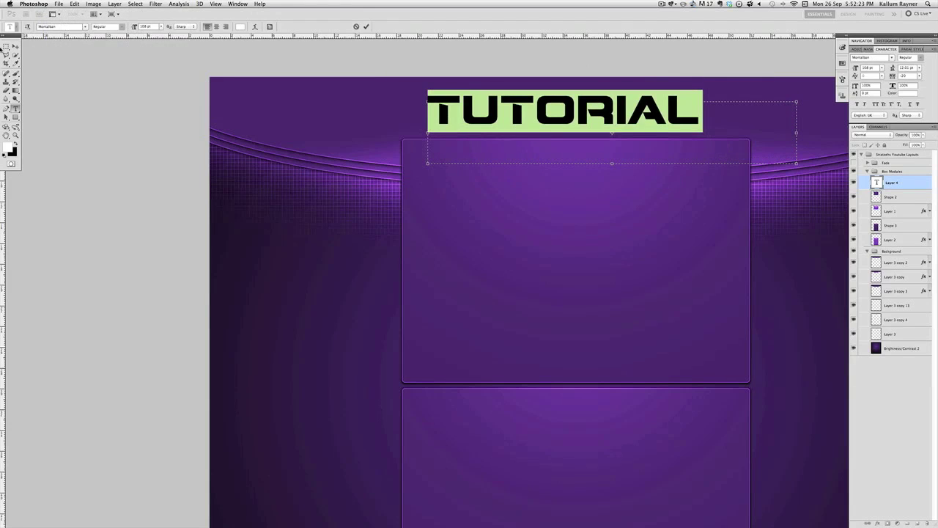
left_click(84, 27)
scroll(110, 209, "down", 1)
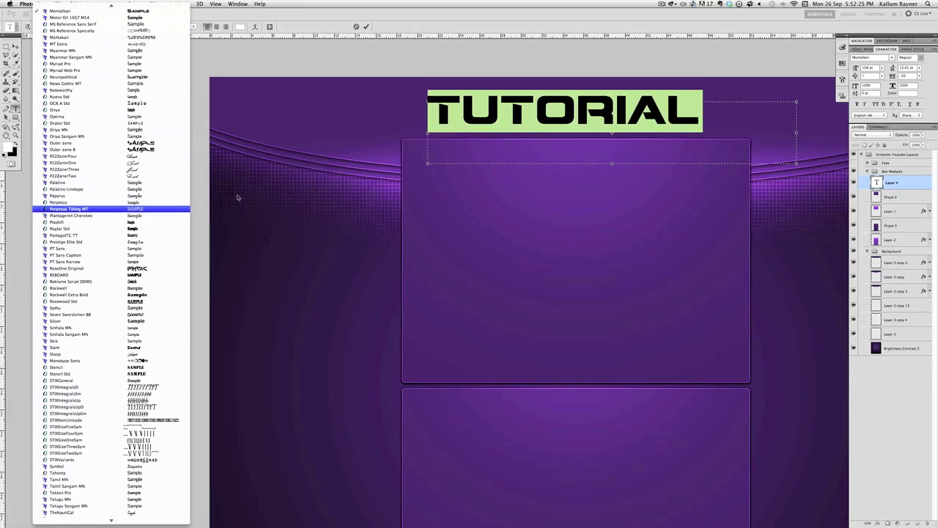
left_click(781, 110)
- Retype the heading as OFFICIALSTRATZ, reposition its box and select all its text
type("OFFICIAL")
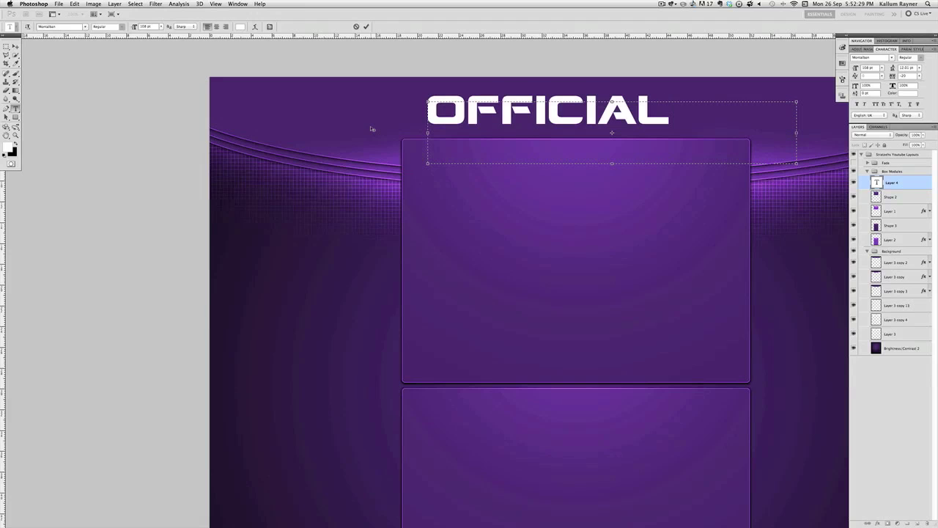
type("ST")
key("BackSpace")
key("BackSpace")
type("-")
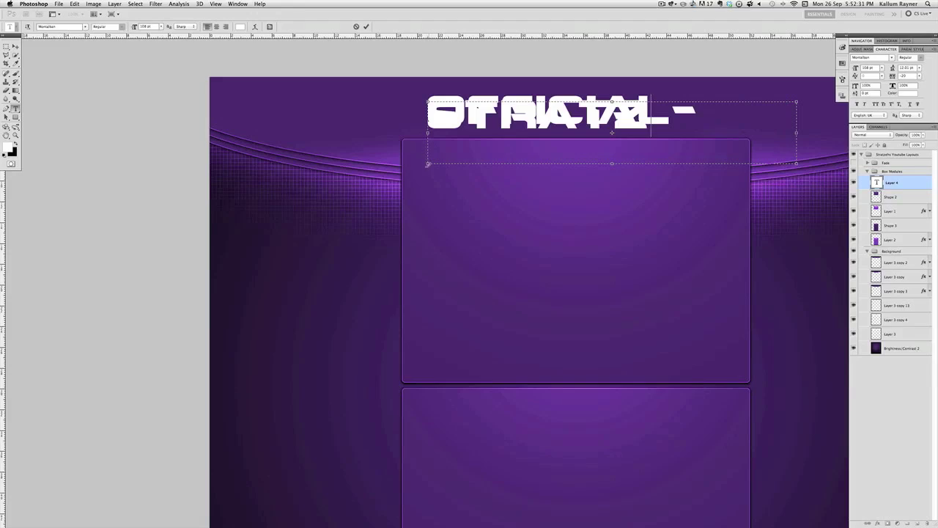
left_click_drag(427, 163, 304, 181)
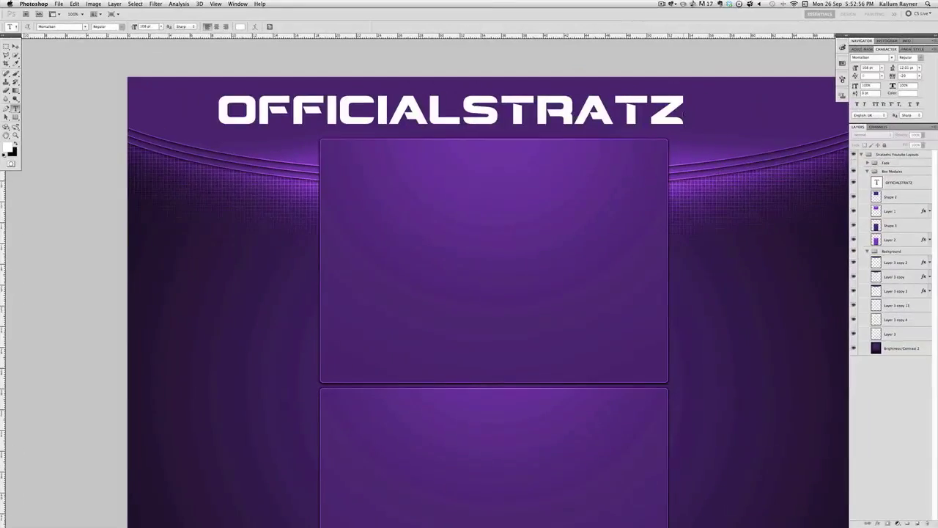
left_click(451, 110)
key("super+a")
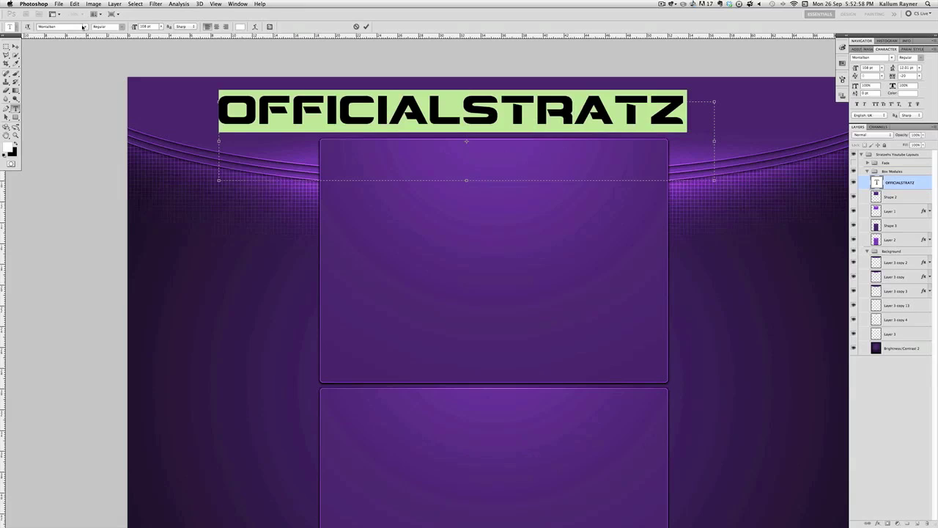
- Browse the font list and set the OFFICIALSTRATZ heading in TYPOGRAPH PRO UltraLight
left_click(84, 27)
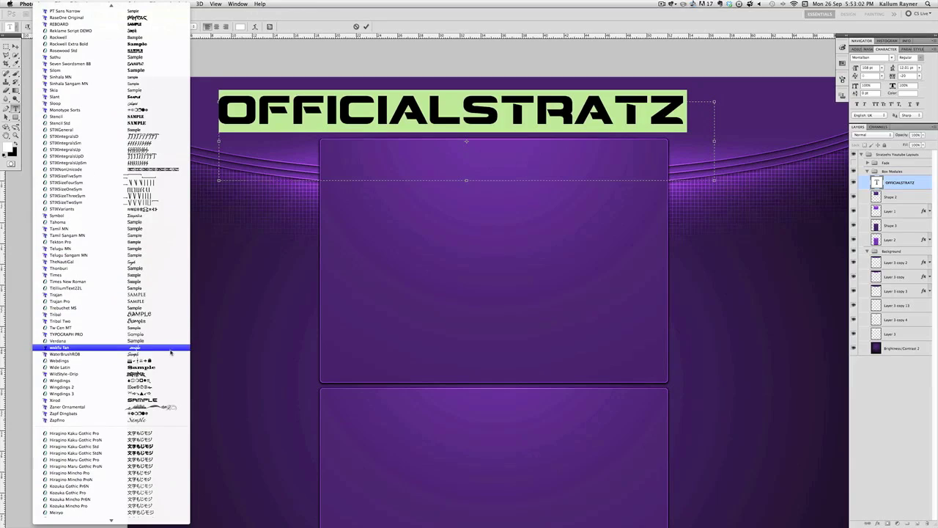
scroll(164, 318, "up", 5)
scroll(164, 319, "up", 15)
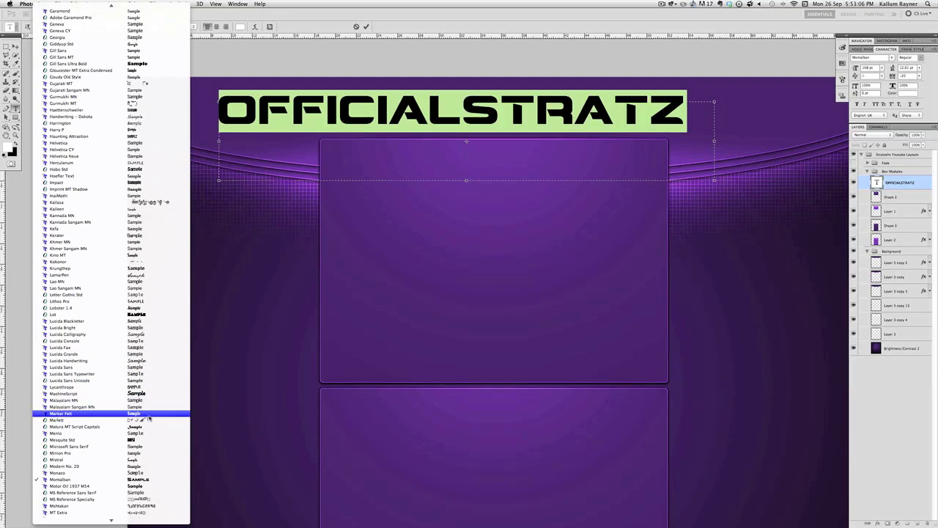
scroll(150, 414, "down", 20)
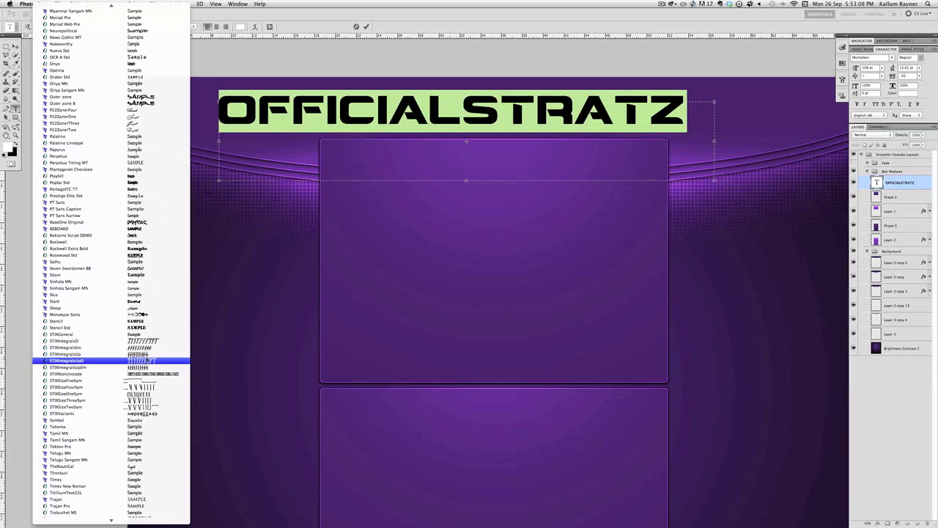
scroll(164, 242, "up", 5)
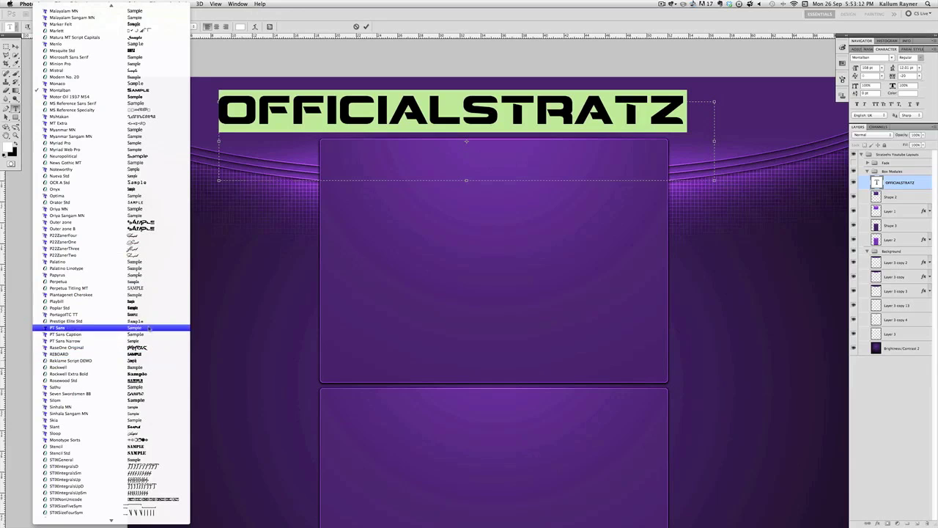
scroll(136, 429, "down", 12)
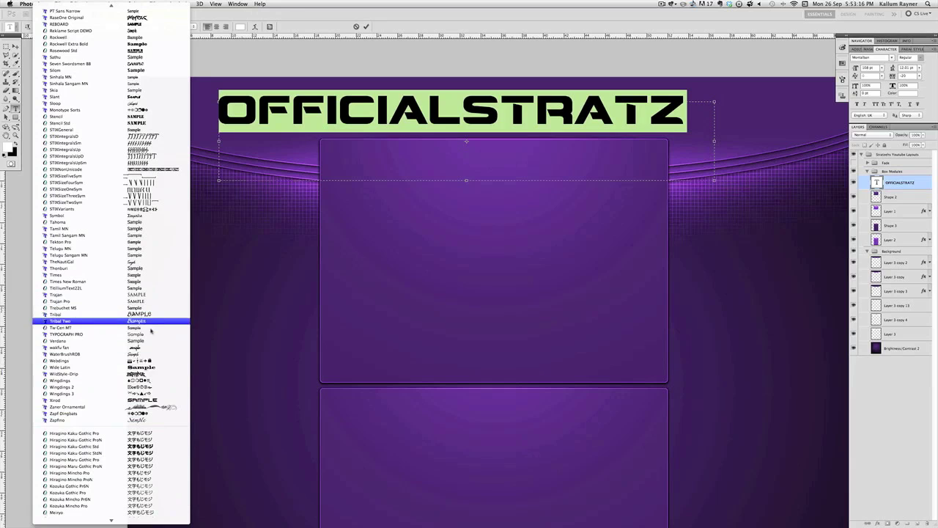
left_click(146, 336)
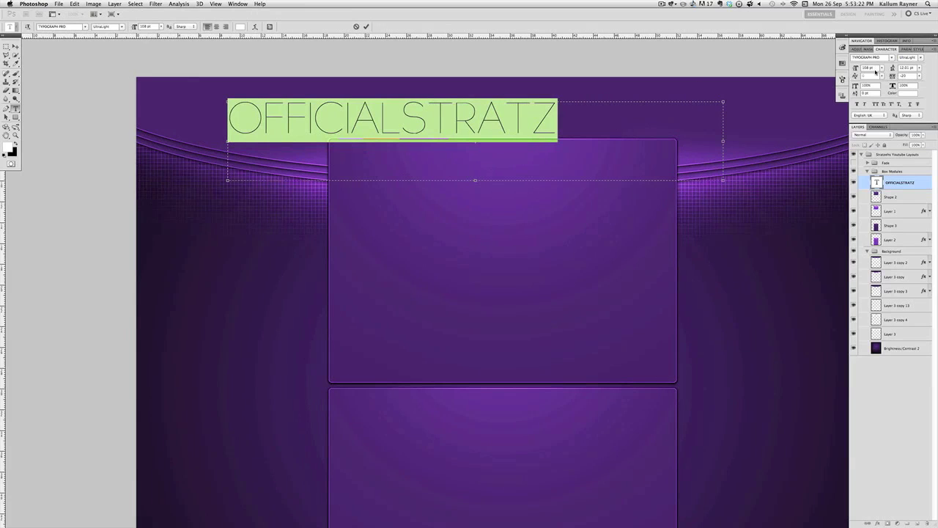
- Reduce the title to 88 pt and move it toward the centre above the box
key("shift+Down")
key("shift+Down")
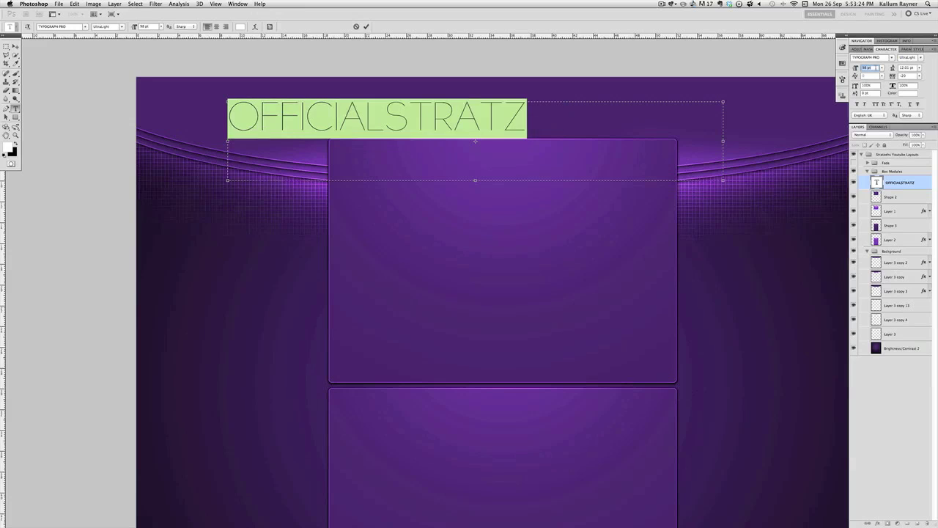
left_click_drag(635, 251, 770, 246)
left_click_drag(693, 175, 693, 179)
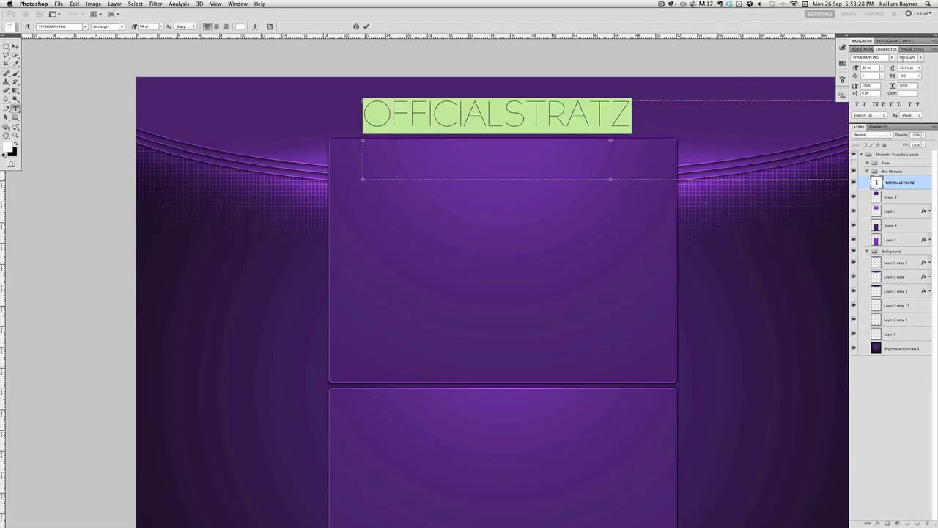
- Make the title Semibold, set just OFFICIAL to Light, and shift it slightly left
left_click(915, 63)
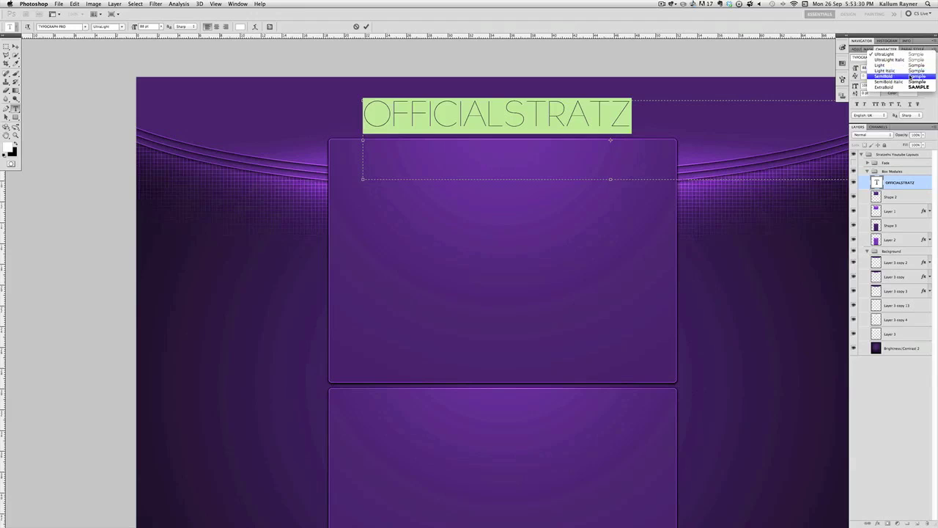
left_click(909, 76)
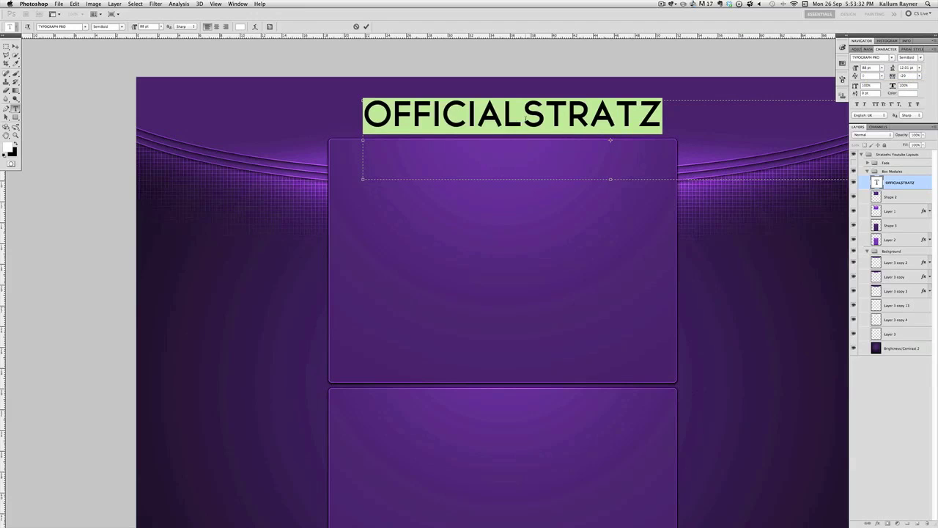
left_click_drag(522, 116, 338, 115)
left_click(909, 57)
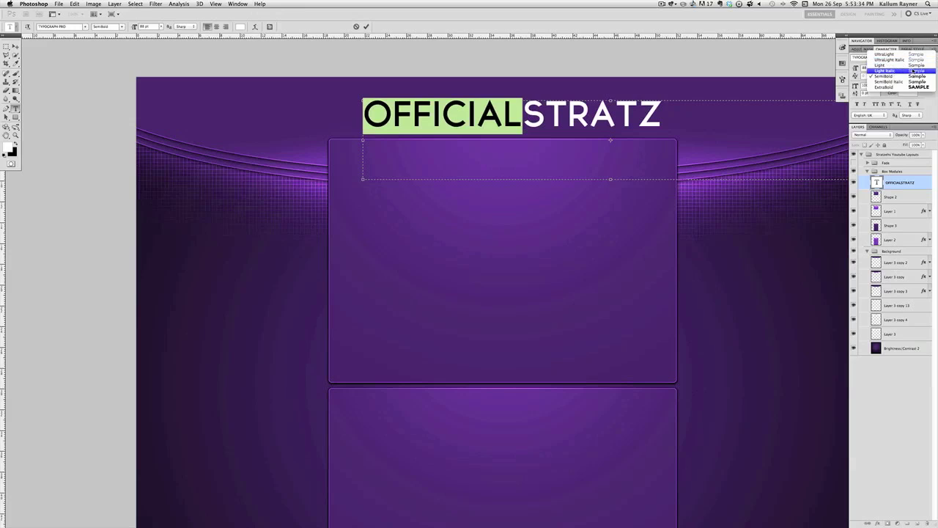
left_click(909, 67)
left_click_drag(607, 263, 590, 264)
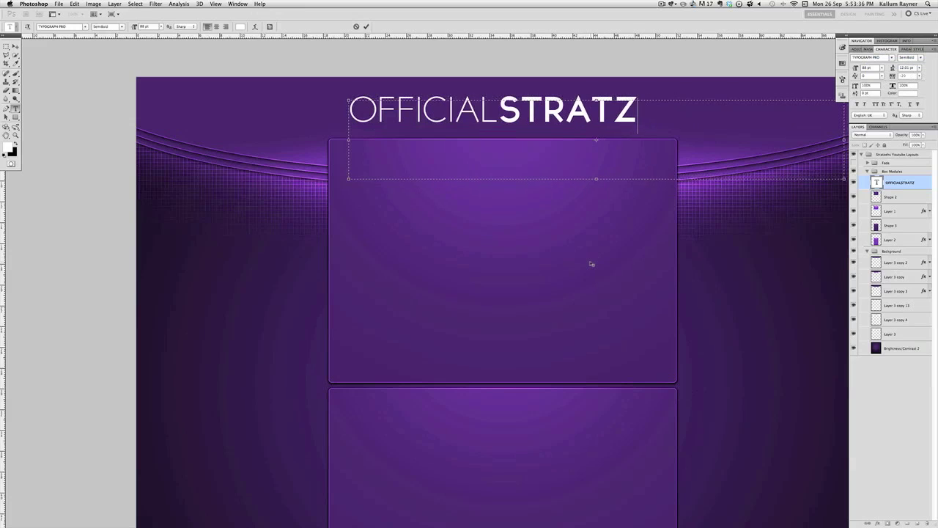
- Commit the text and centre the OFFICIALSTRATZ title horizontally using Select All and Align Horizontal Centers
right_click(915, 182)
left_click(15, 46)
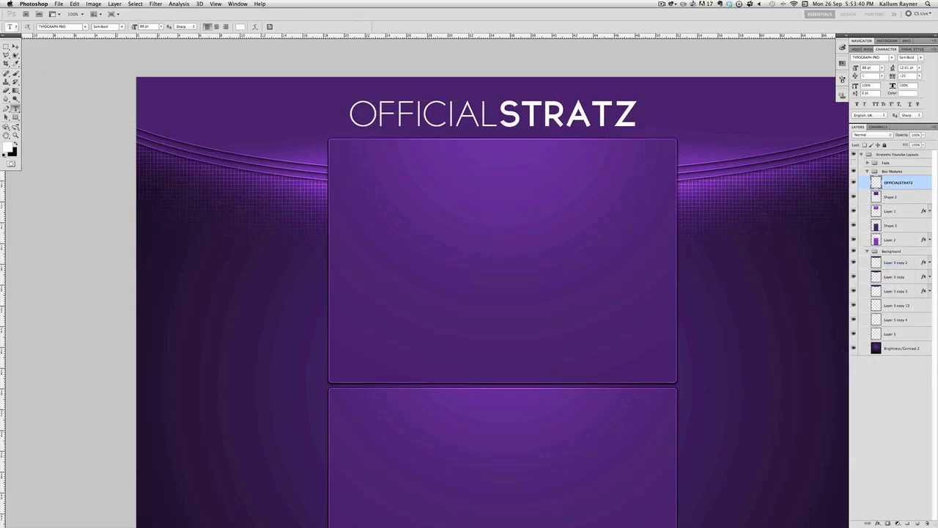
left_click(14, 46)
left_click_drag(579, 110, 580, 106)
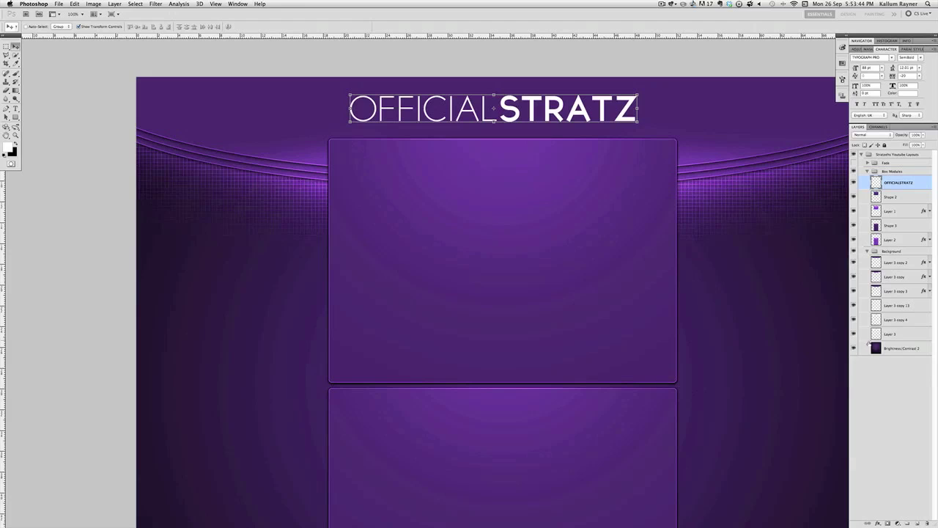
key("ctrl+a")
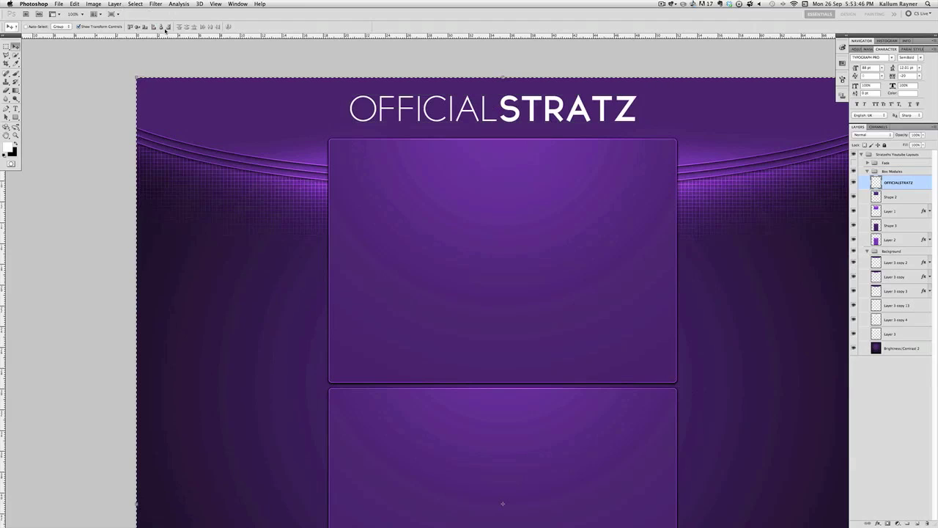
left_click(160, 27)
key("ctrl+d")
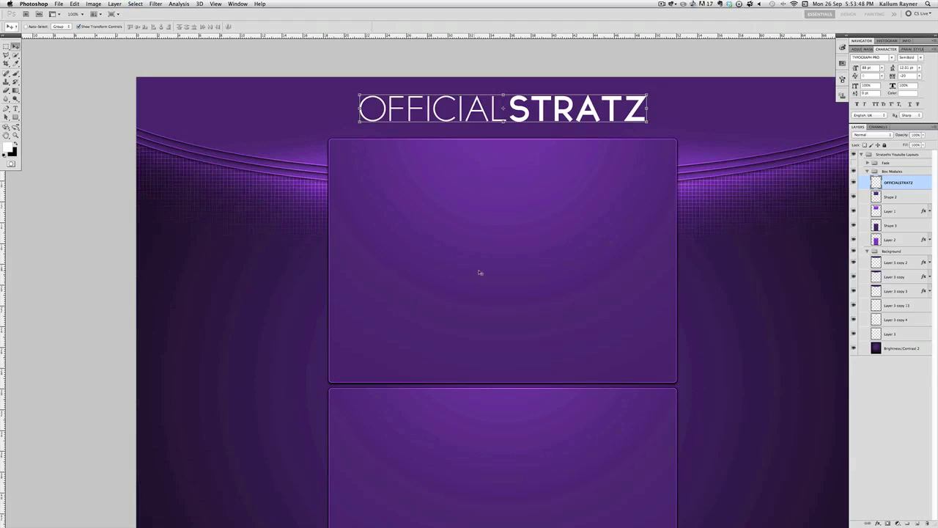
- Add a Stroke layer effect to the OFFICIALSTRATZ title
scroll(748, 367, "right", 2)
scroll(748, 367, "up", 2)
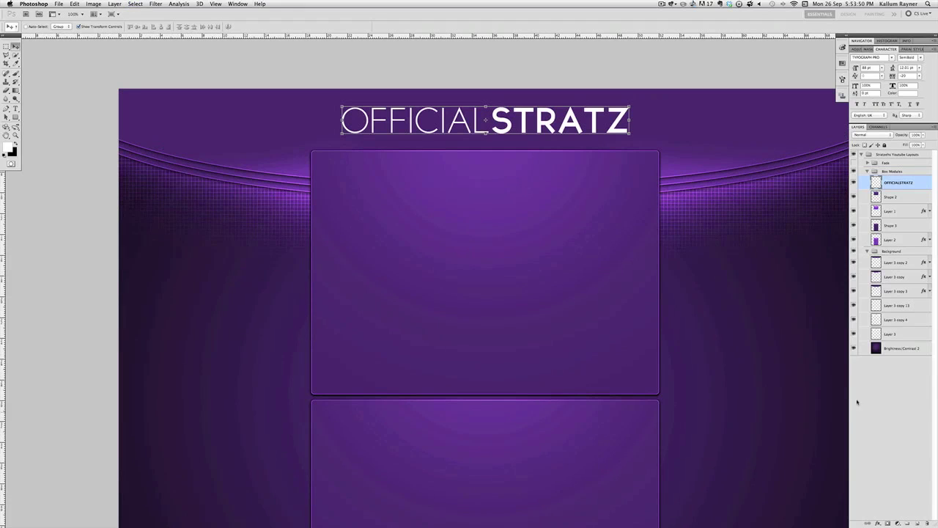
scroll(739, 415, "right", 3)
scroll(763, 417, "right", 2)
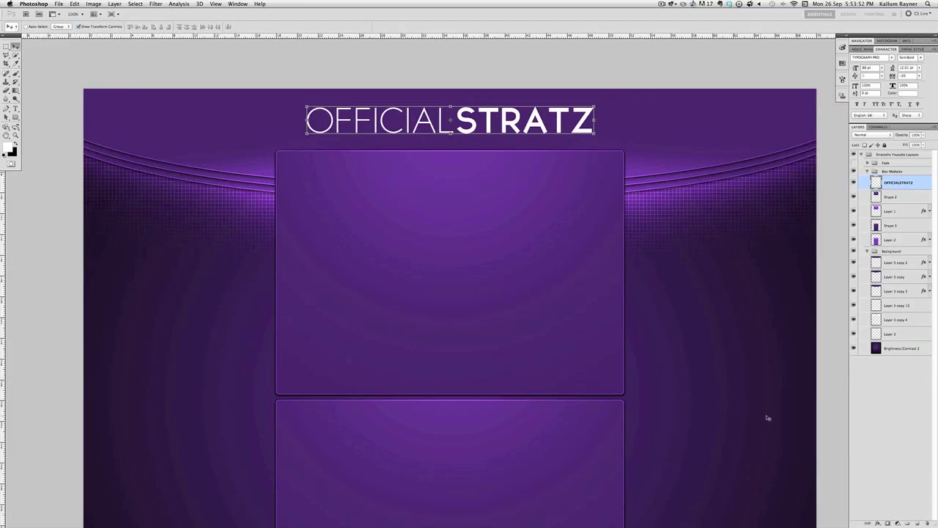
left_click(878, 523)
left_click(891, 504)
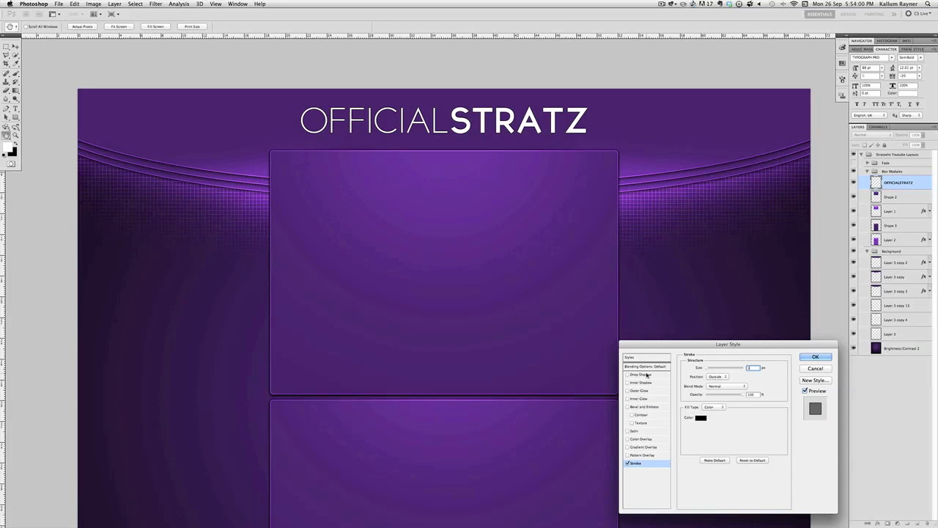
- Set the title's stroke to pink-purple #d16eff at 2 px
left_click(701, 417)
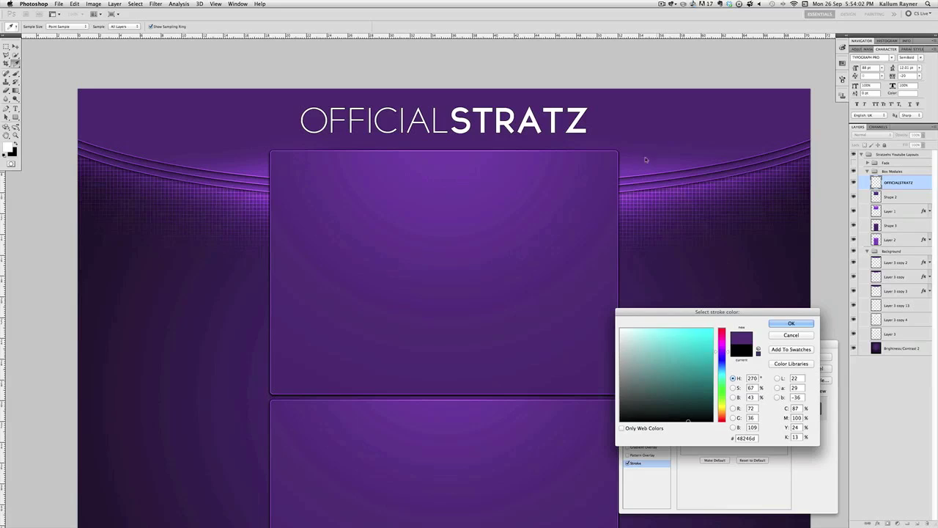
left_click(629, 177)
left_click(452, 148)
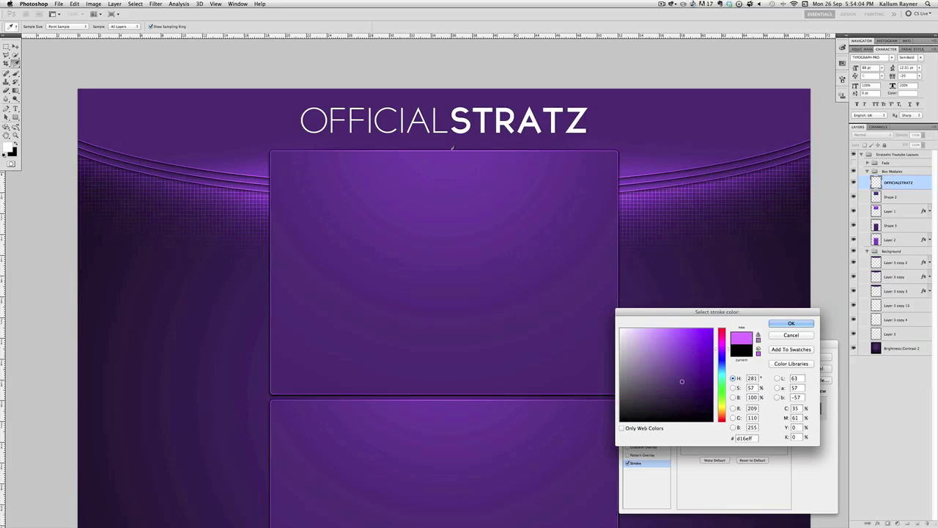
left_click(783, 325)
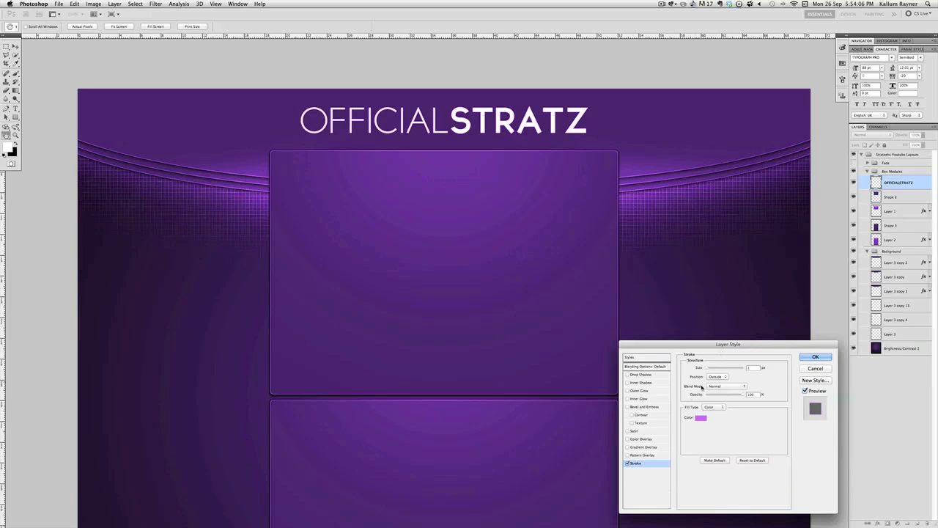
left_click(750, 368)
key("Up")
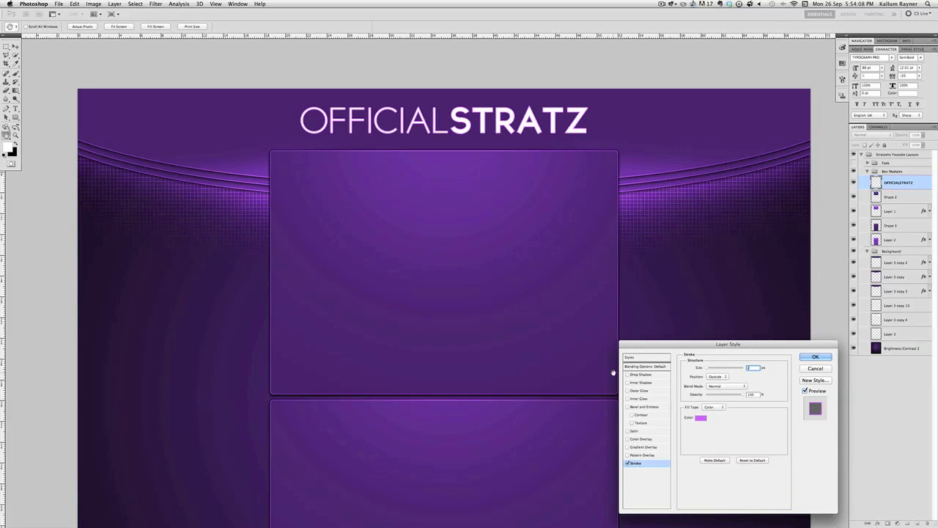
- Enable a drop shadow of size 9 and turn on Gradient Overlay
left_click(641, 375)
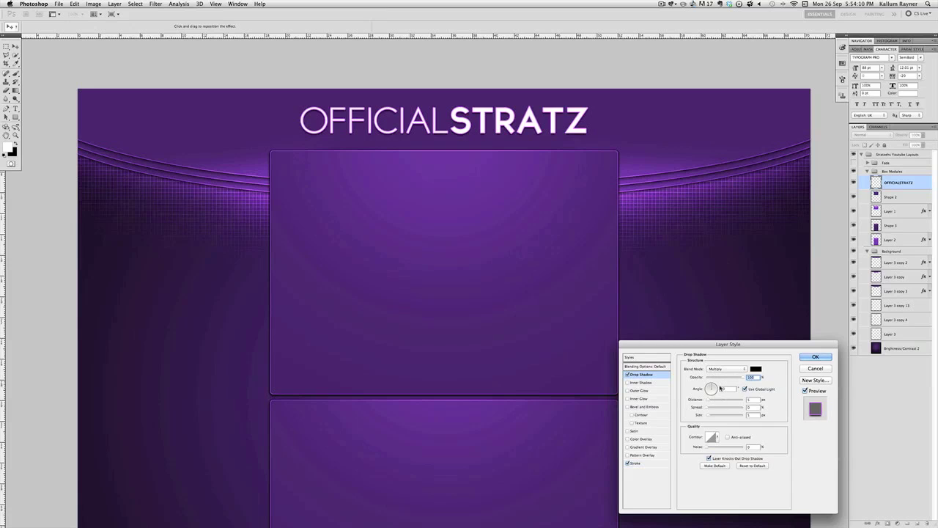
double_click(724, 388)
key("Tab")
key("Tab")
key("Tab")
type("9")
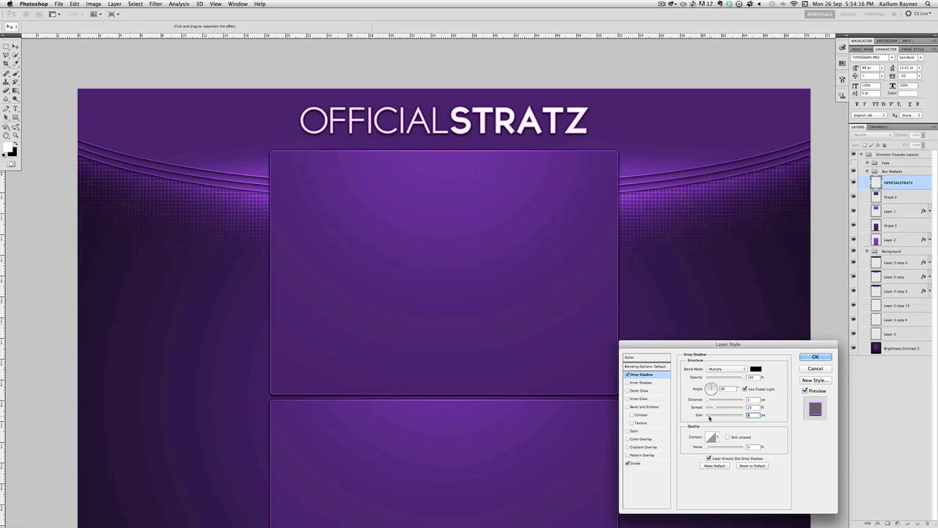
left_click(645, 446)
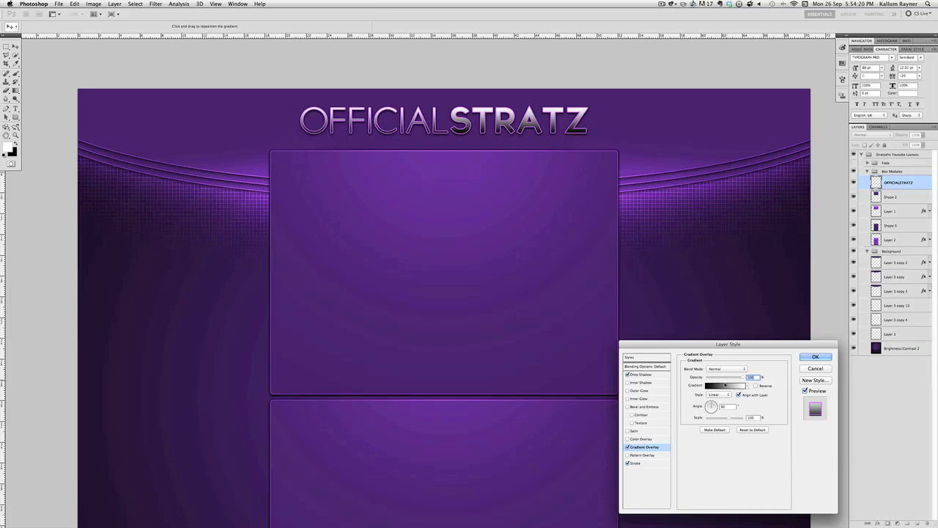
- In the overlay gradient, set the left stop to grey and confirm the right stop colour
left_click(724, 387)
left_click(627, 259)
left_click(665, 290)
left_click_drag(572, 308, 562, 331)
left_click(580, 342)
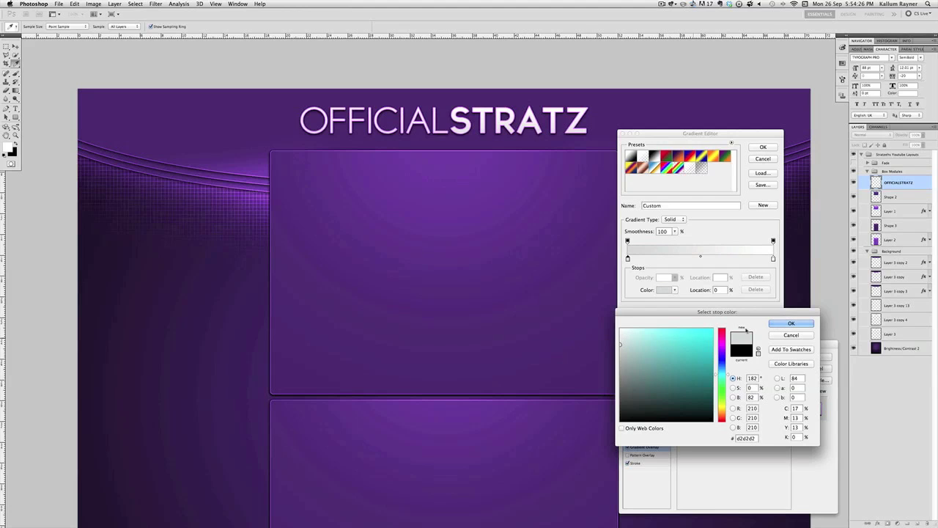
left_click(774, 324)
left_click(773, 258)
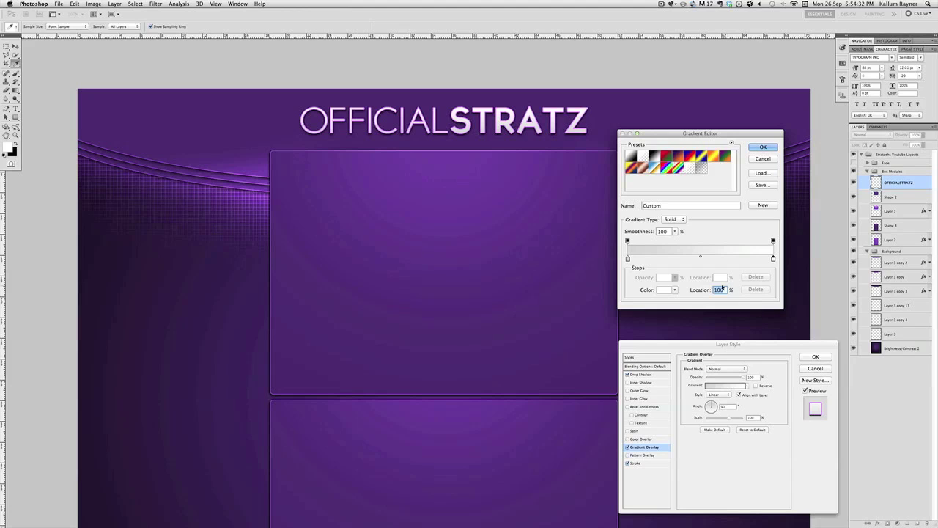
left_click(665, 289)
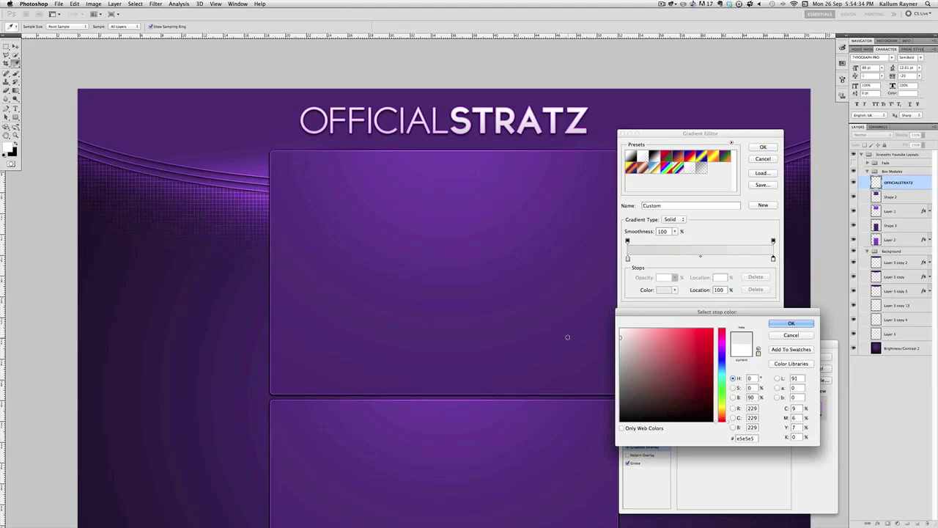
key("Return")
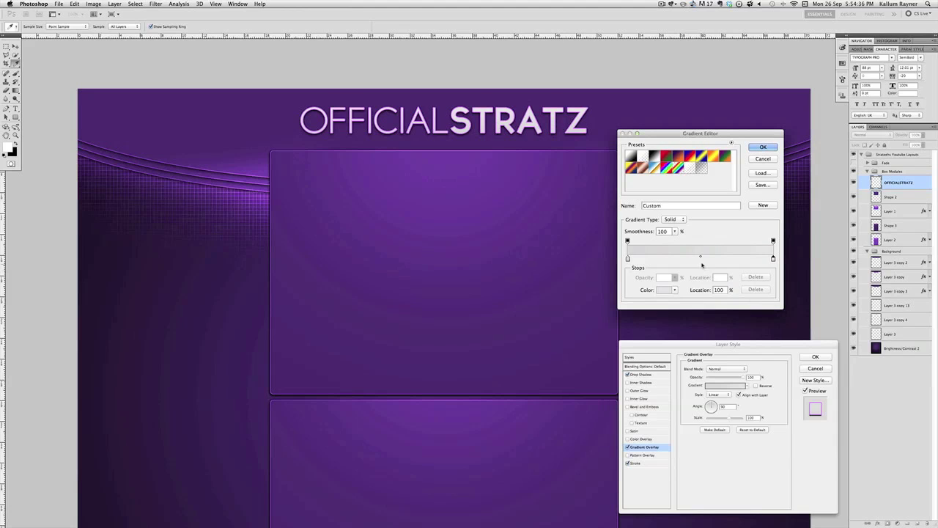
- Add a grey stop at 50% with a stop beside it for a hard break, plus a white end stop
left_click(701, 259)
left_click(665, 290)
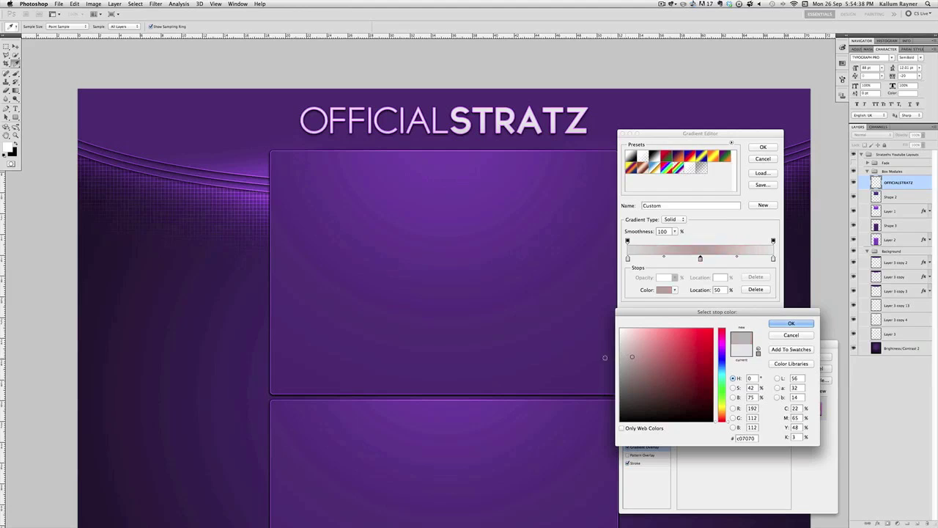
key("Return")
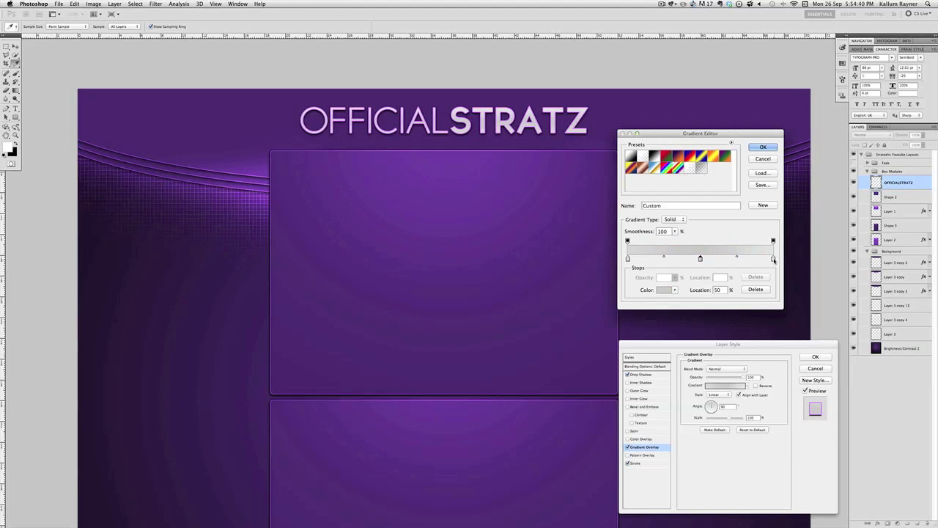
left_click_drag(773, 259, 702, 260)
left_click(774, 259)
left_click(666, 289)
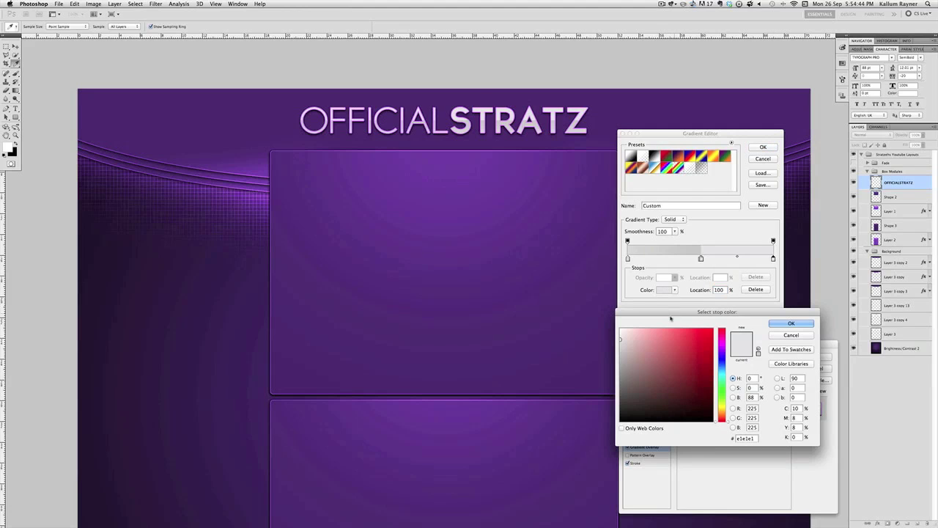
left_click_drag(649, 337, 582, 329)
left_click(791, 323)
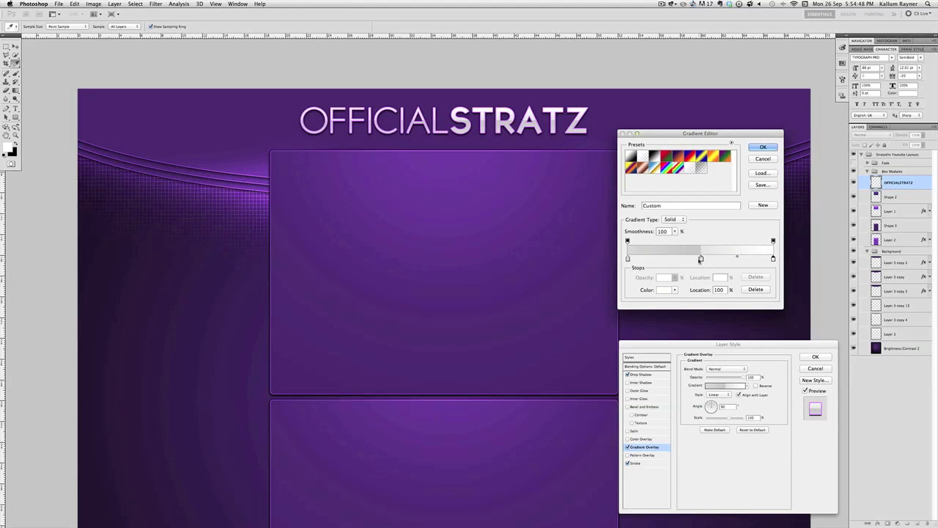
left_click(700, 260)
left_click(666, 289)
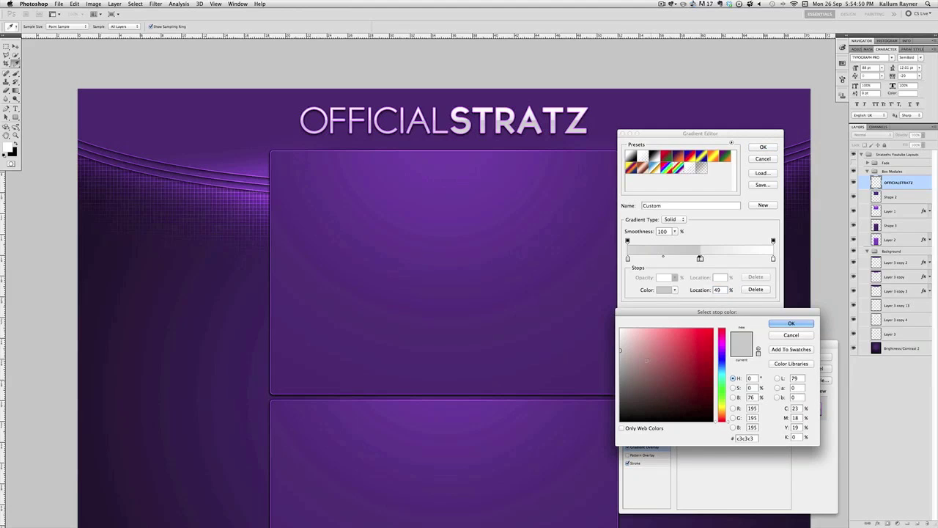
left_click(808, 324)
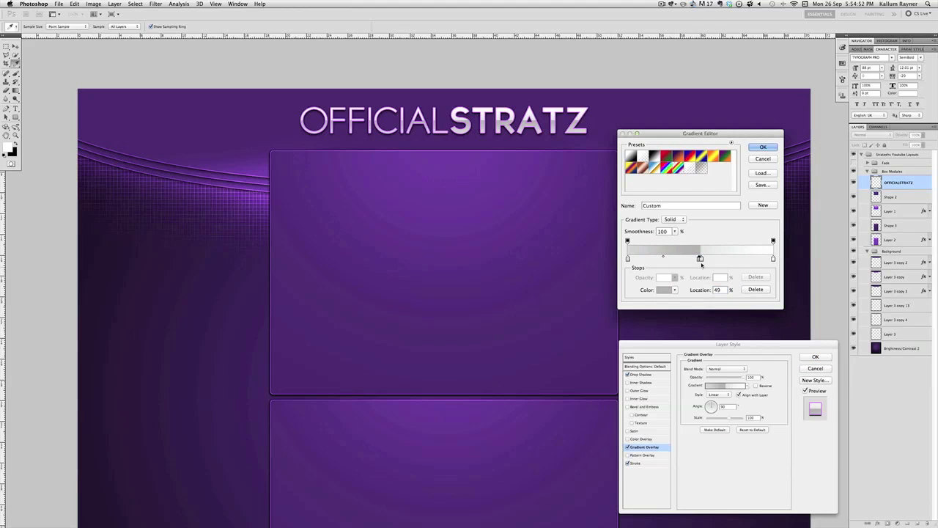
left_click_drag(700, 259, 701, 259)
left_click(763, 147)
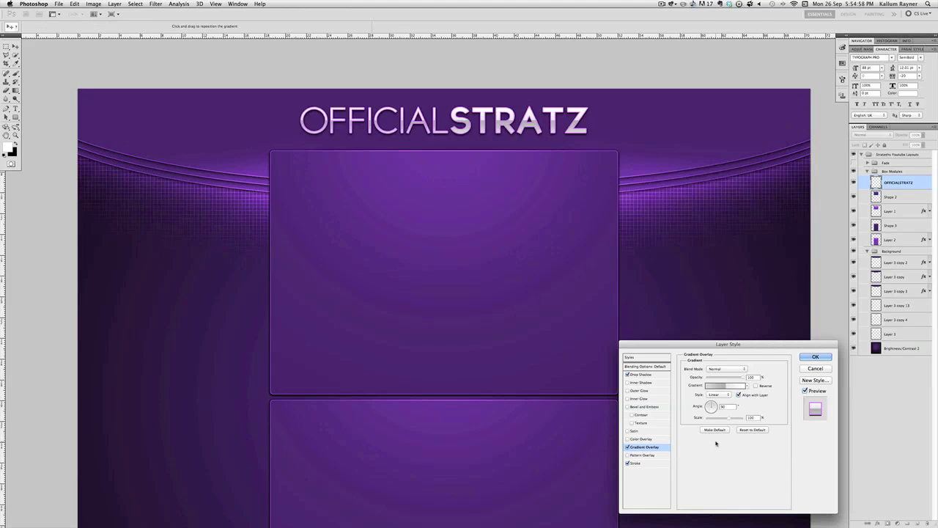
- Move the gradient's left stop in to 2% and accept the final gradient
left_click(711, 385)
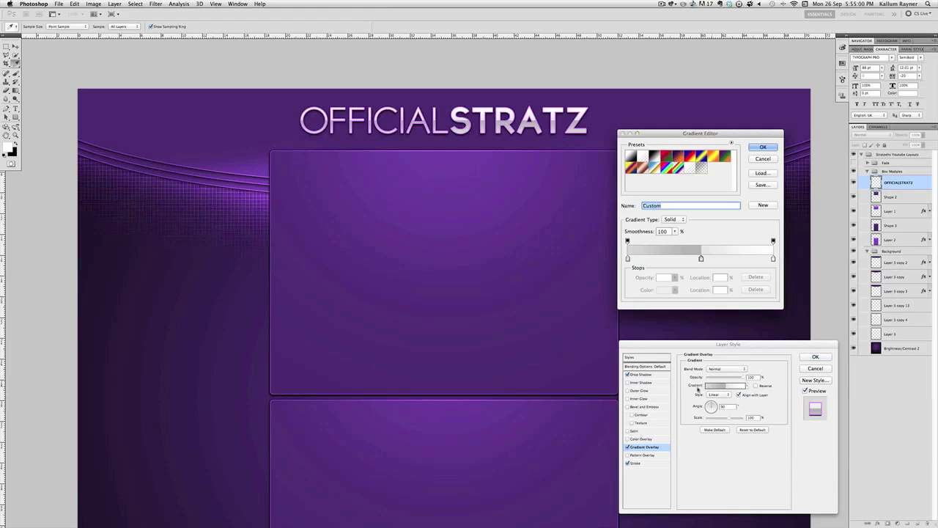
left_click_drag(628, 258, 629, 259)
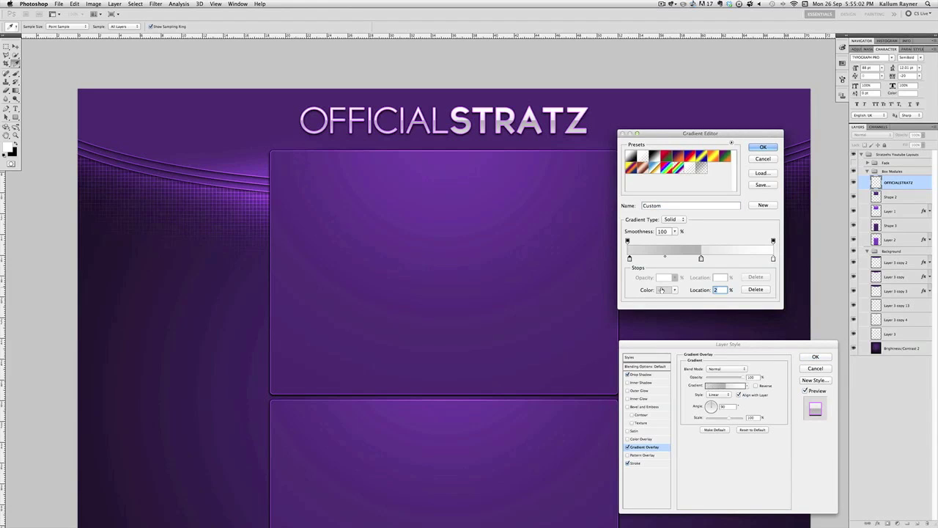
left_click(662, 289)
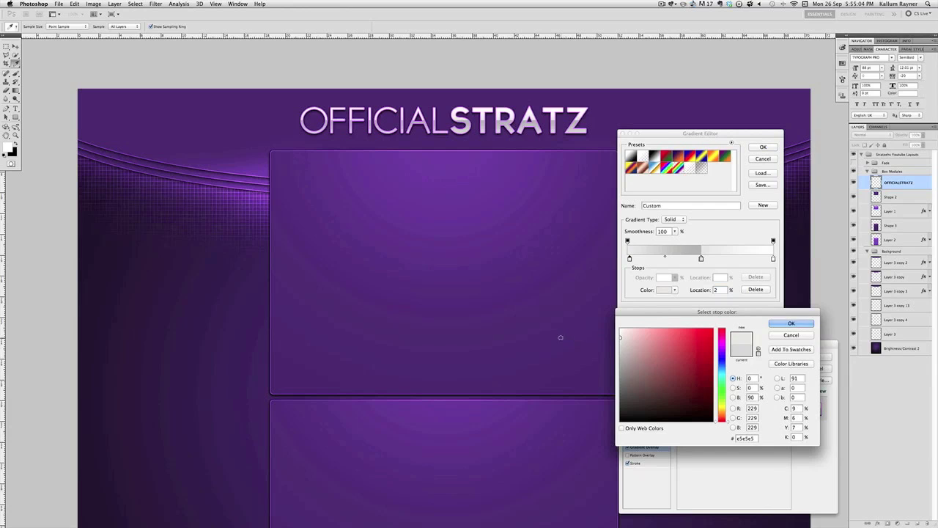
key("Return")
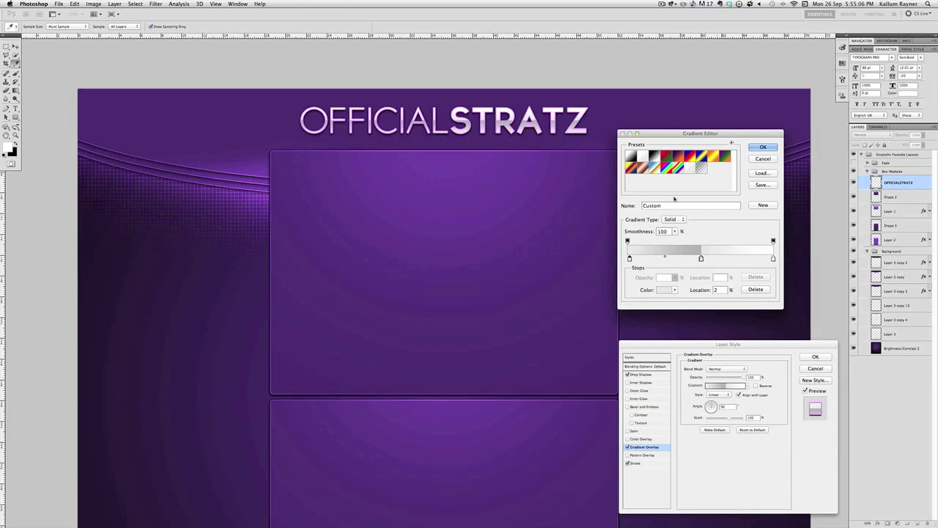
left_click(766, 147)
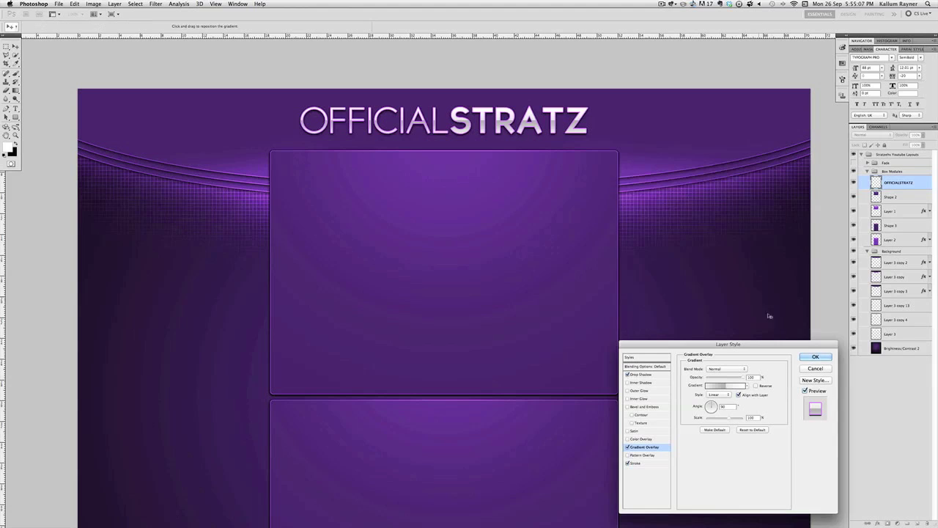
- Apply the title's stroke, shadow and gradient effects and nudge the title down a few pixels
left_click(816, 357)
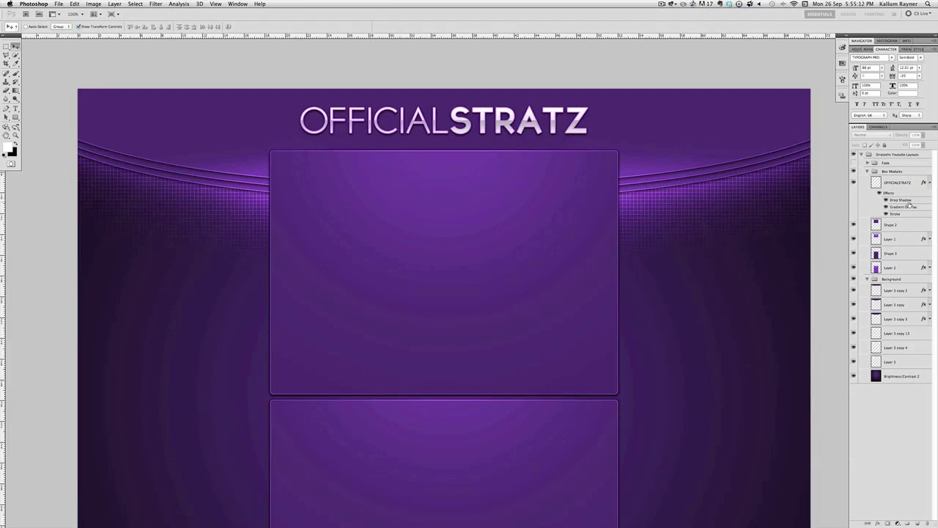
left_click(929, 181)
left_click(880, 184)
left_click_drag(569, 126, 569, 136)
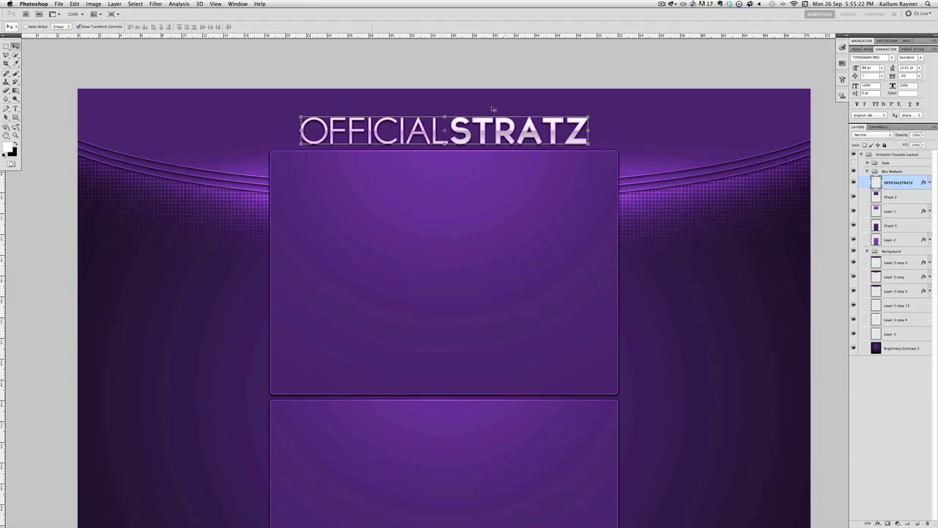
- Add a new layer above Layer 3 copy 2 and draw a rounded-rectangle band across the canvas top
left_click(914, 348)
left_click(895, 262)
left_click(918, 523)
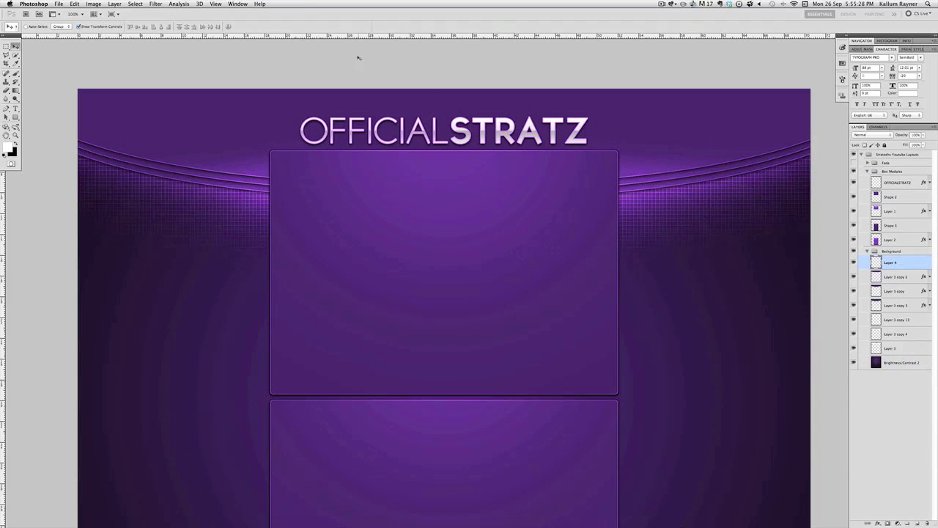
left_click_drag(15, 117, 51, 125)
left_click(148, 27)
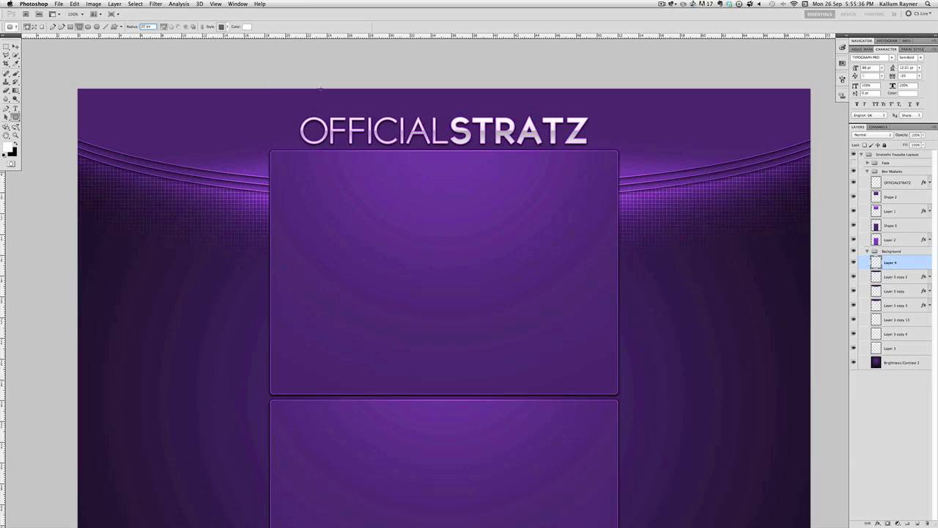
left_click(15, 46)
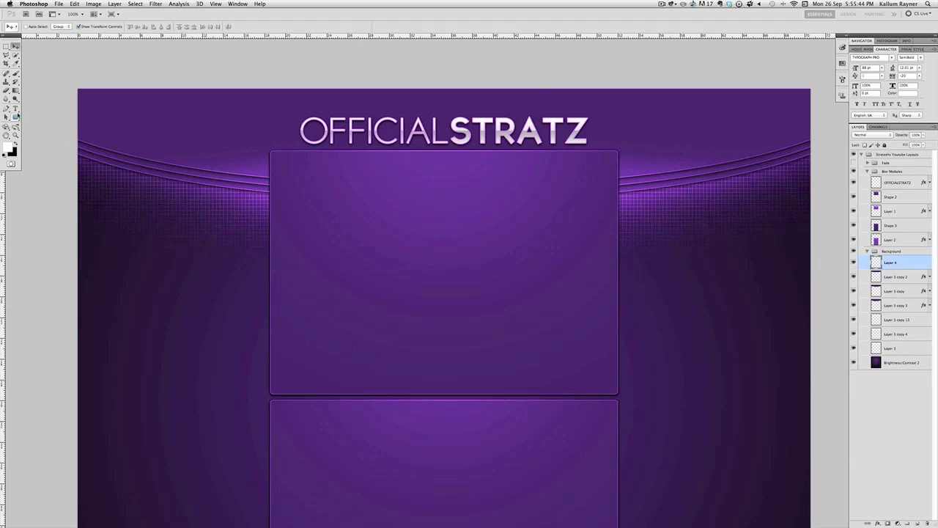
left_click(15, 116)
mouse_move(73, 82)
left_mouse_down()
mouse_move(738, 109)
mouse_move(836, 101)
left_mouse_up()
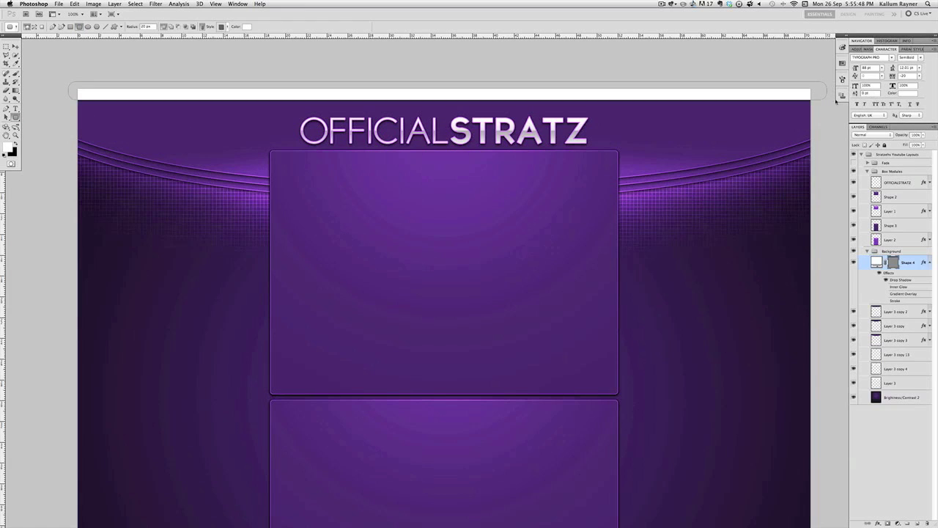
- Clear Shape 4's existing layer style and rasterize the bar
left_click(929, 263)
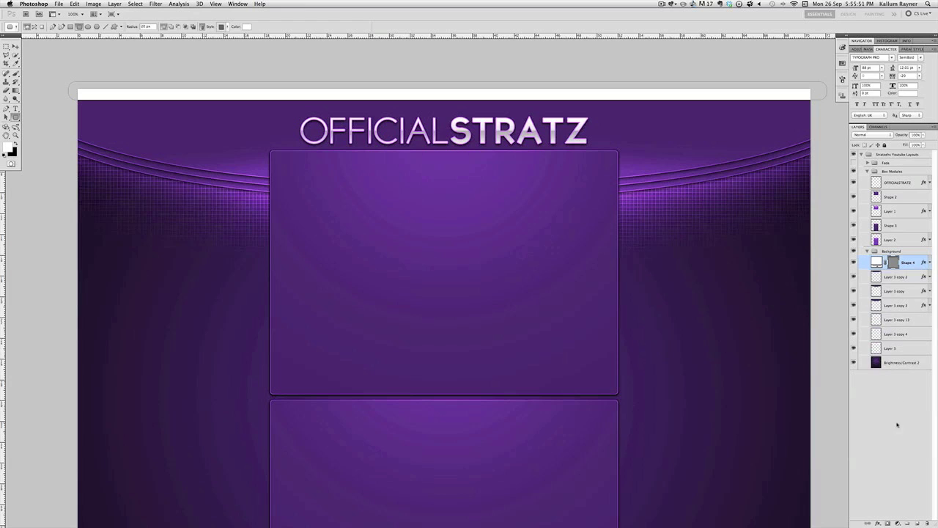
right_click(922, 265)
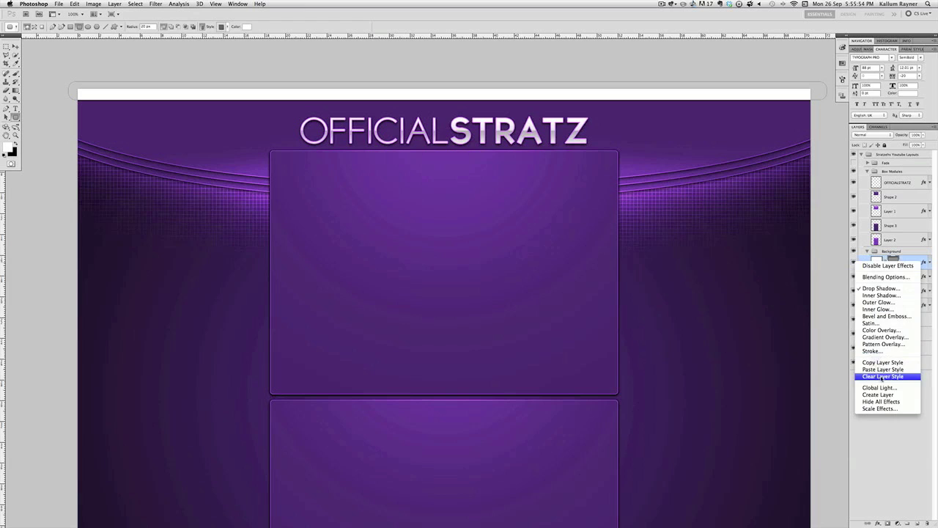
left_click(882, 379)
right_click(919, 262)
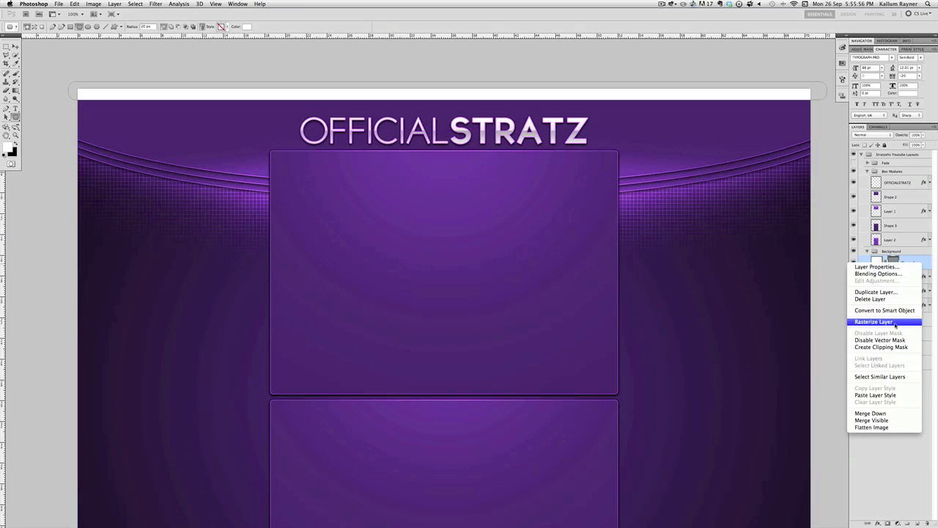
left_click(880, 320)
- Give the bar a 100% opacity drop shadow and a purple stroke sampled from the glow
left_click(877, 523)
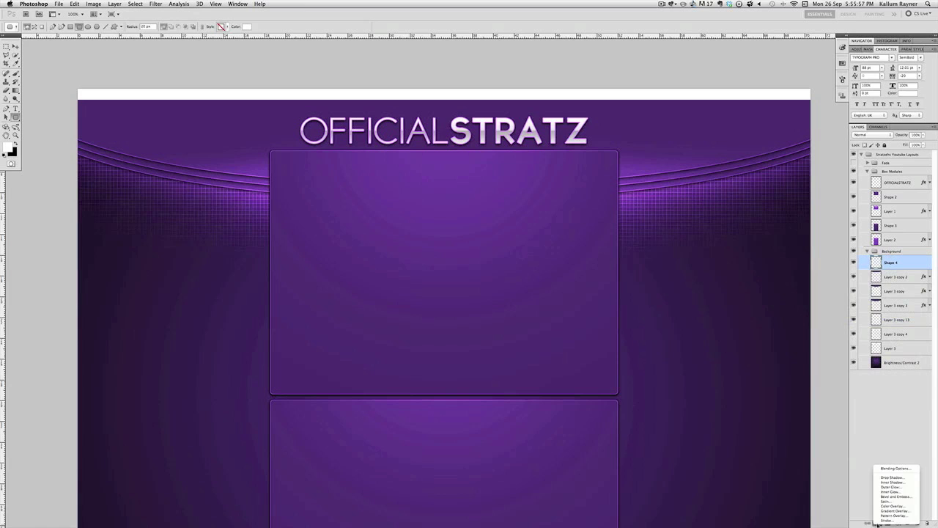
left_click(891, 478)
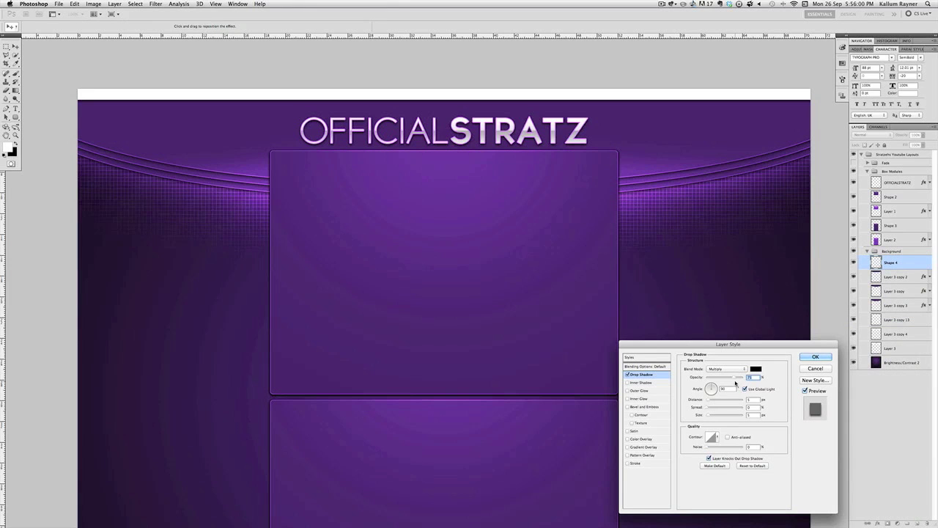
left_click_drag(735, 378, 716, 408)
left_click(708, 400)
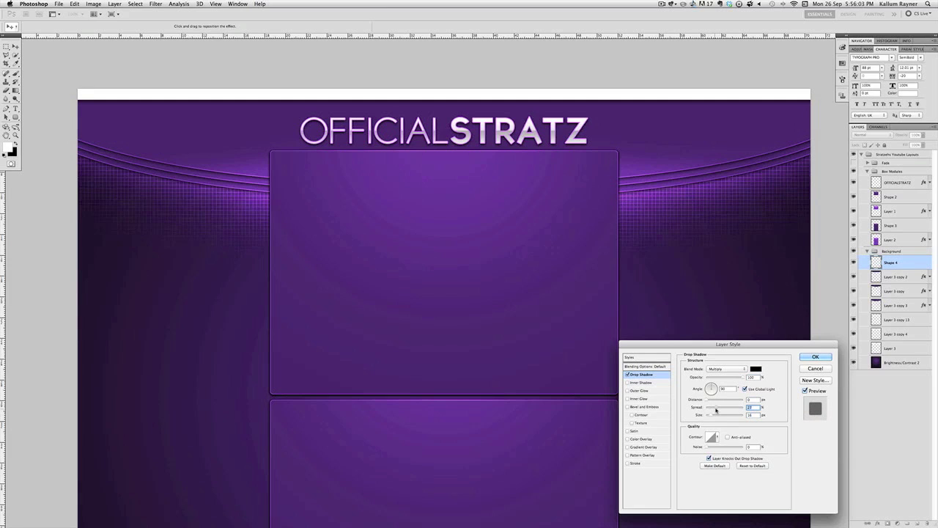
left_click(635, 462)
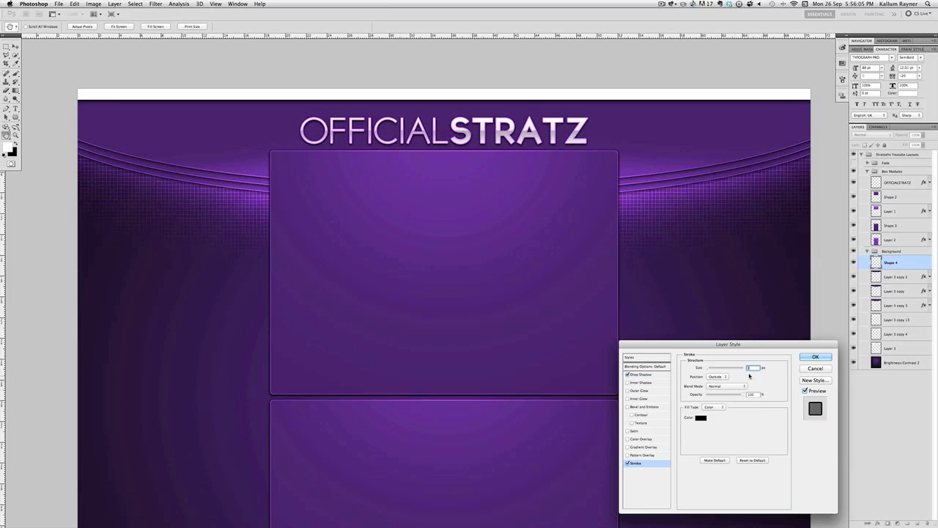
left_click(700, 417)
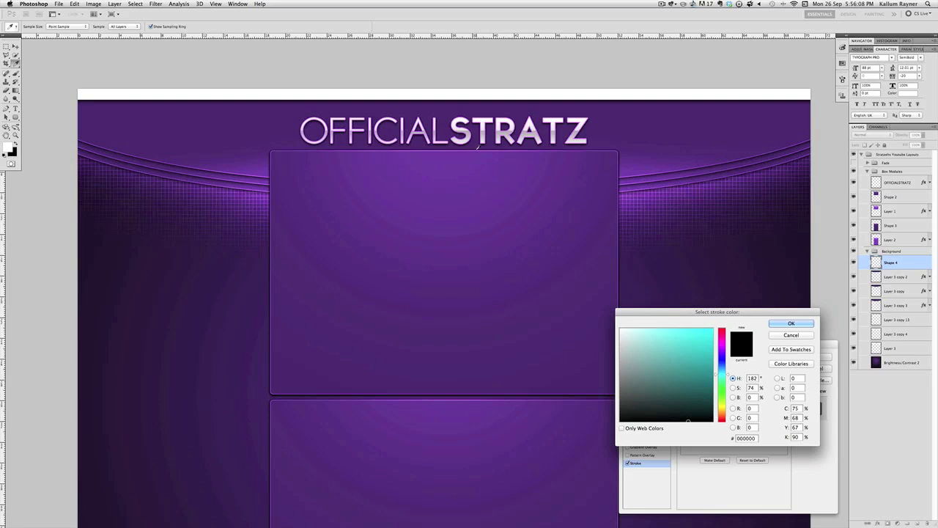
left_click(480, 147)
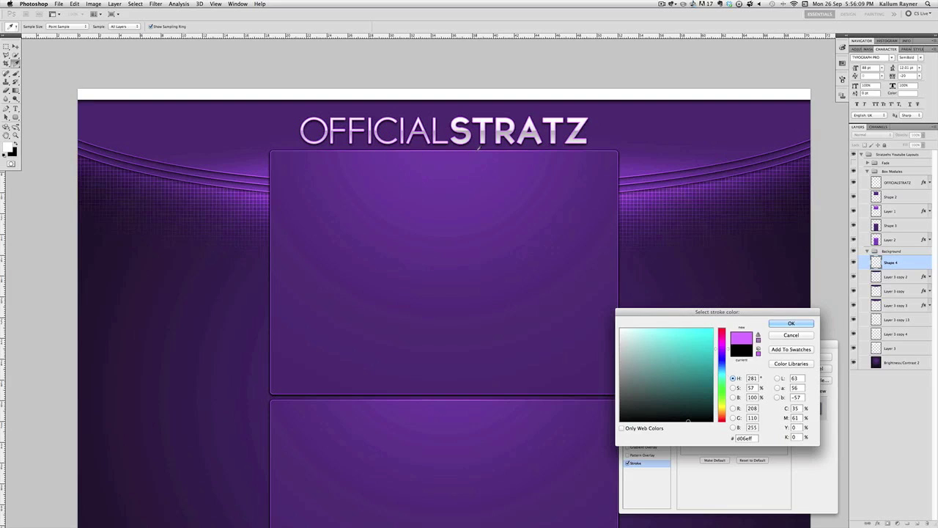
left_click(787, 324)
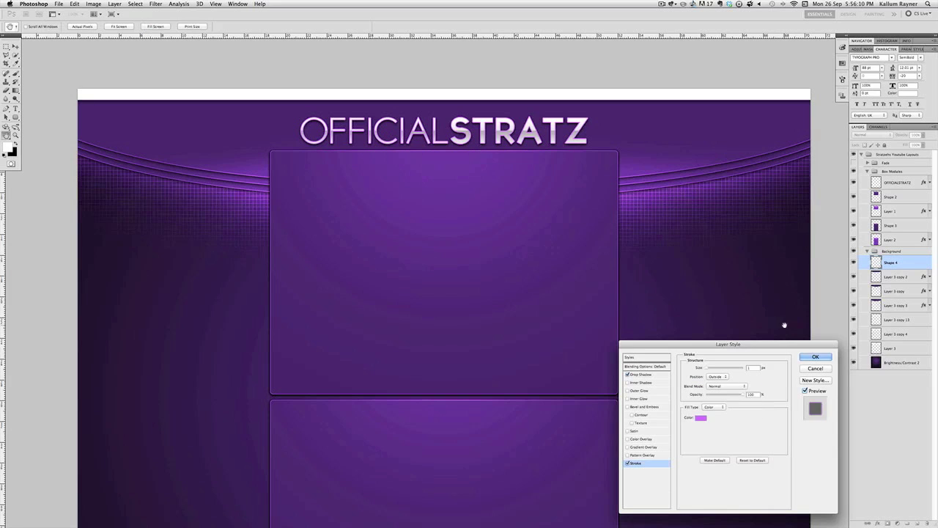
- Add a gradient overlay running from near-black 121212 to grey 474747
left_click(645, 447)
left_click(722, 386)
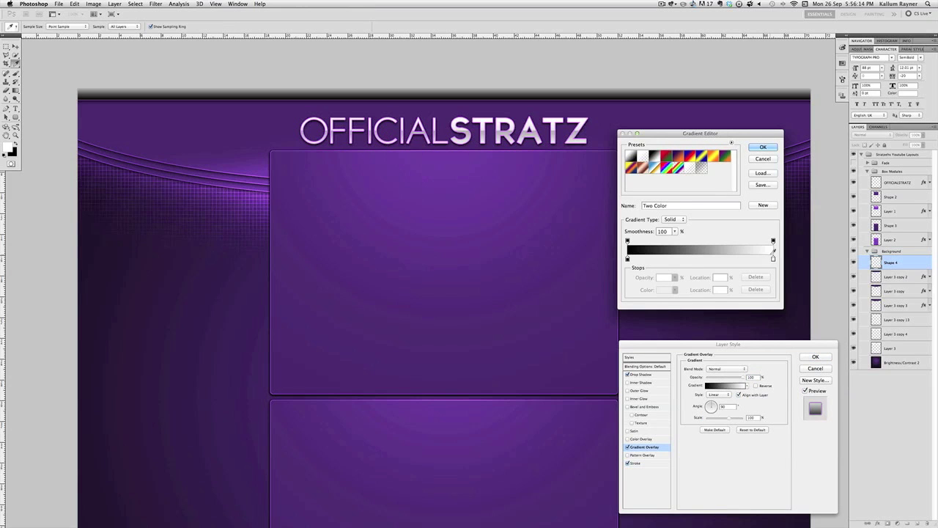
left_click(773, 259)
left_click(665, 289)
left_click_drag(645, 381, 622, 380)
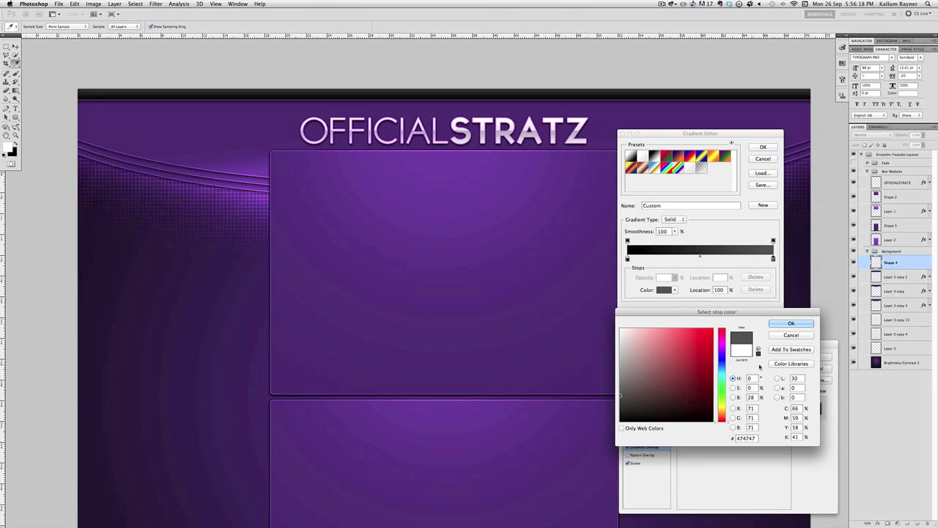
left_click(791, 323)
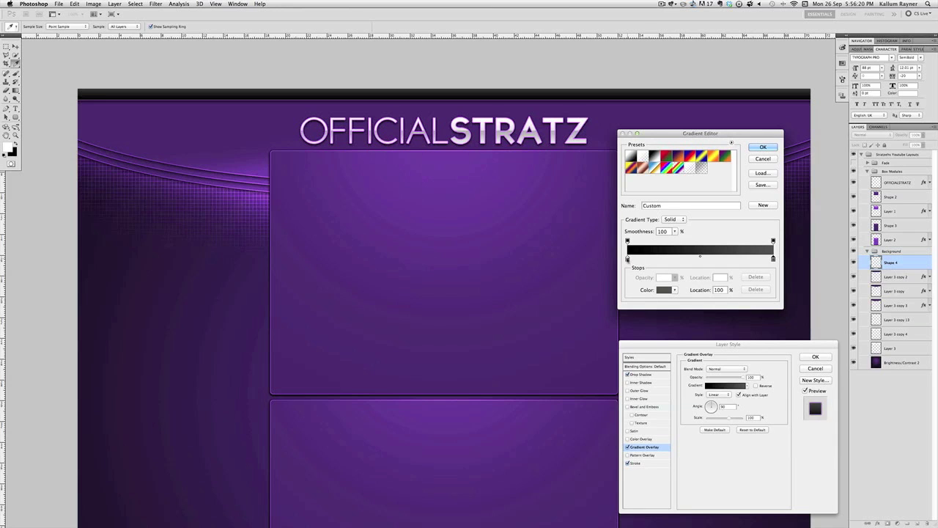
left_click(627, 259)
left_click(665, 289)
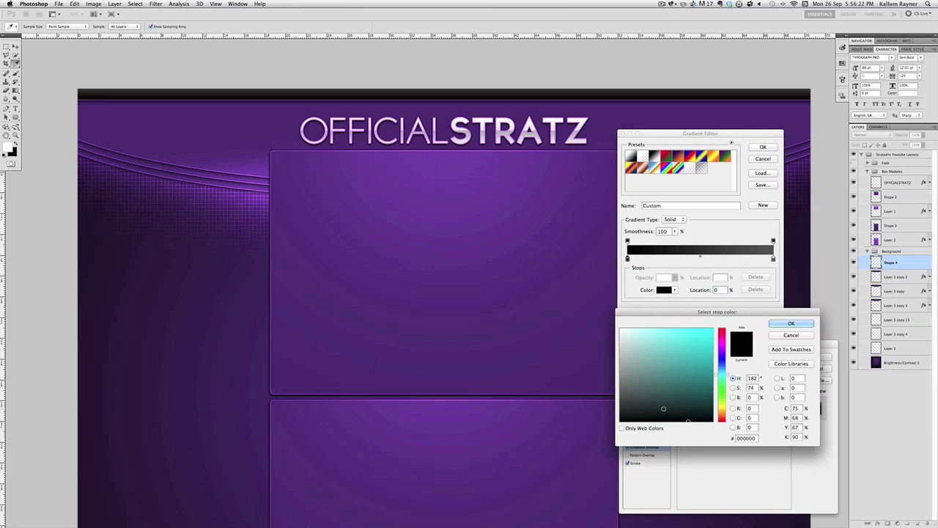
left_click_drag(664, 409, 606, 415)
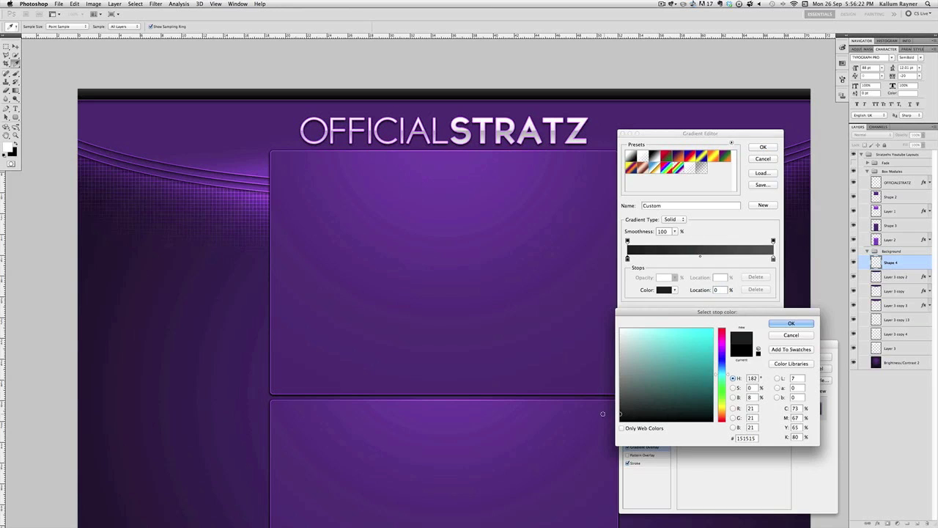
left_click(785, 323)
left_click(755, 146)
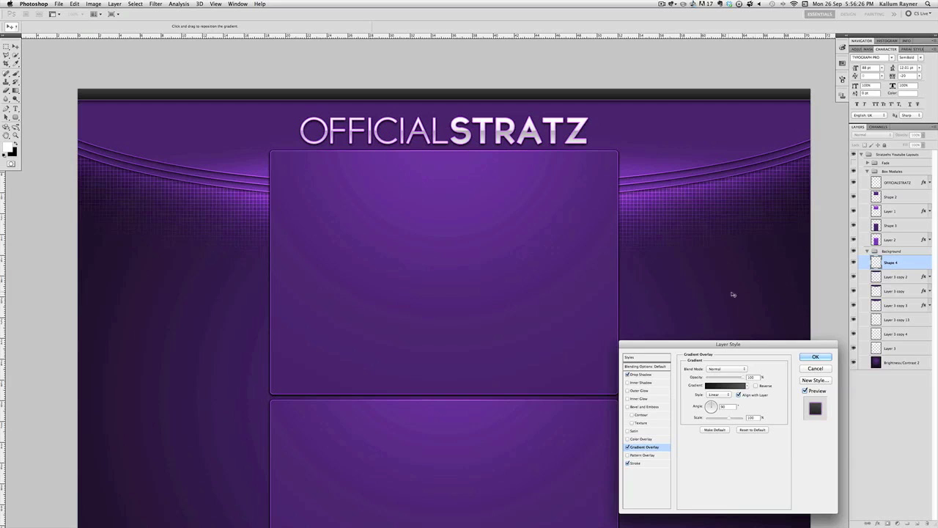
- Apply the bar's new effects and move the OFFICIALSTRATZ title up about 8 px
left_click(814, 357)
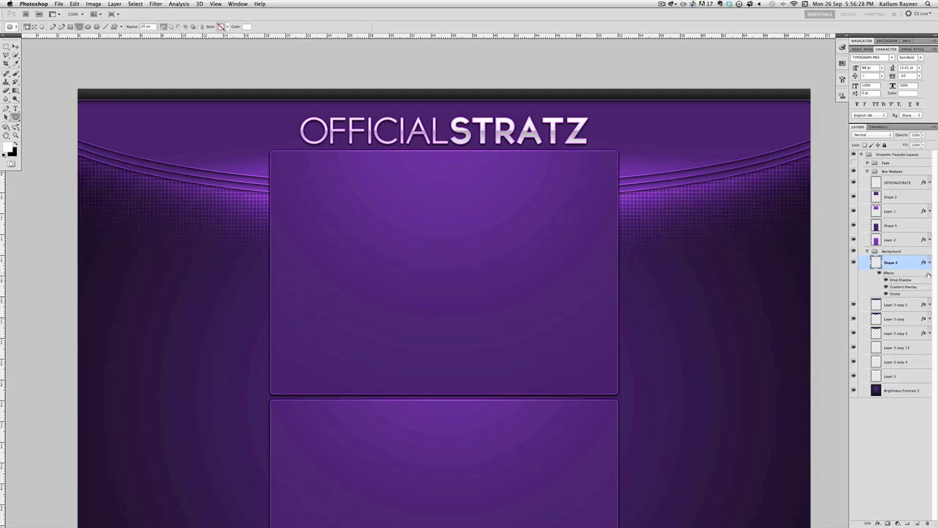
left_click(900, 182)
left_click(15, 46)
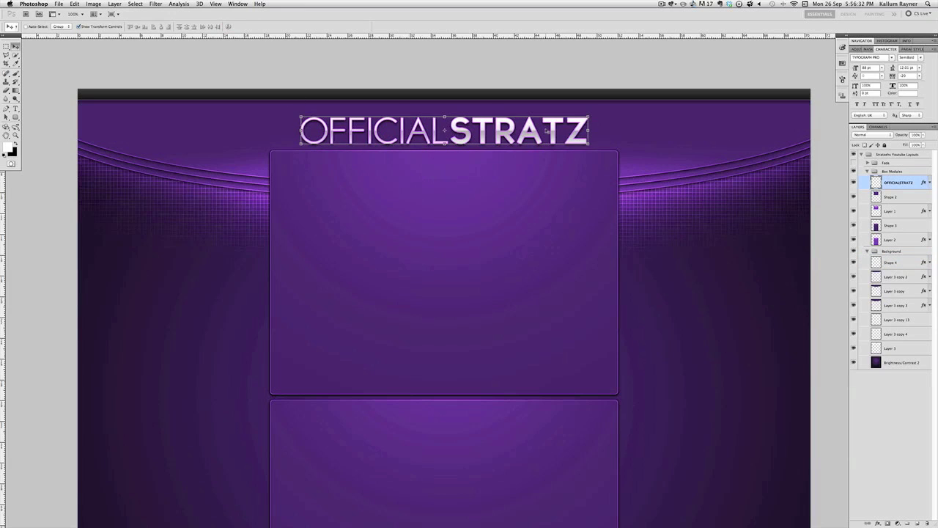
left_click_drag(547, 131, 547, 130)
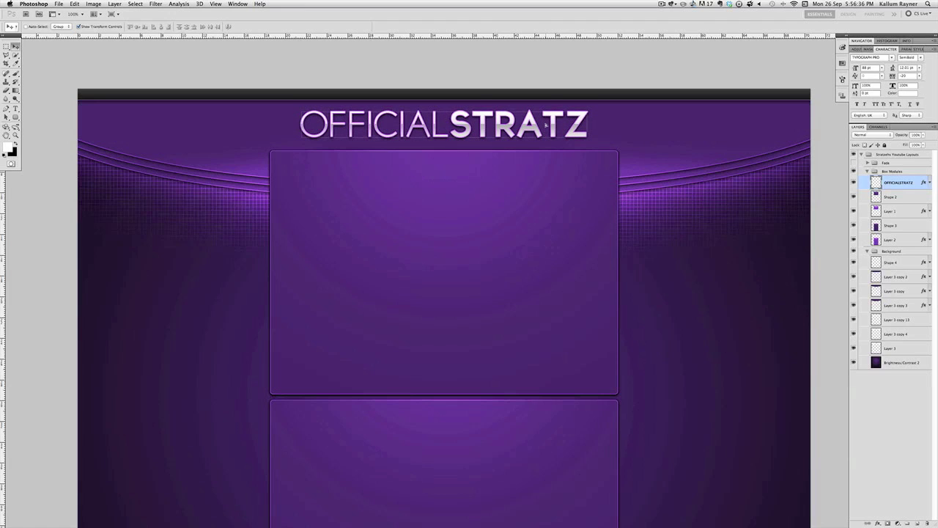
left_click(880, 438)
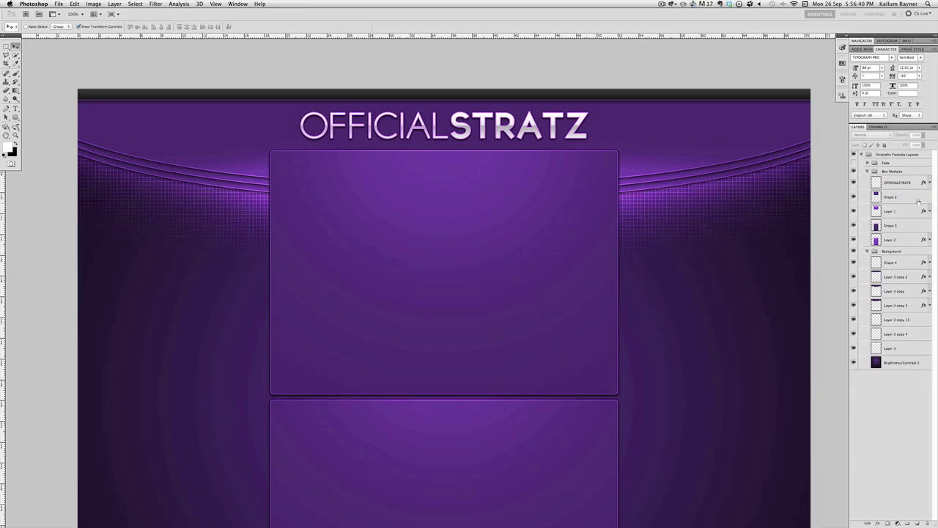
left_click(907, 263)
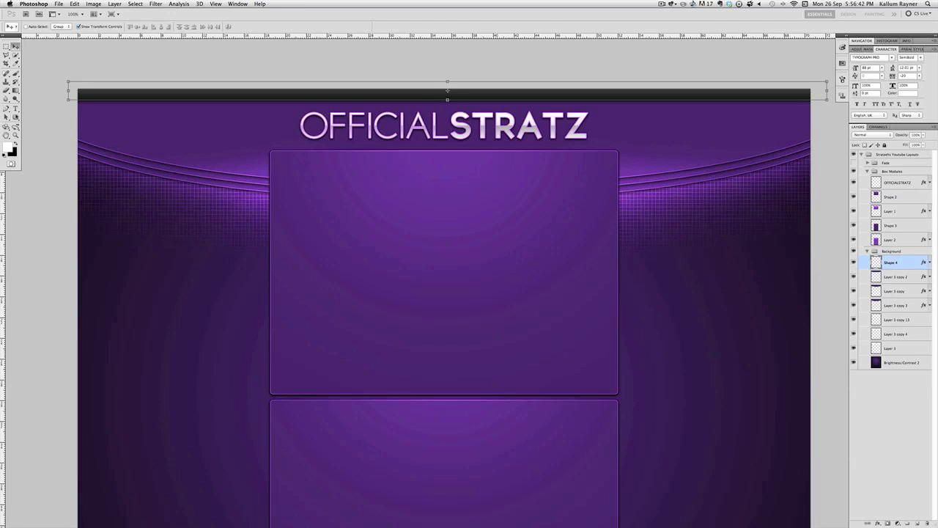
- Create a LINK 1 text label in the top bar, resize it from 30 pt to 20 pt, and position it left of centre
left_click(15, 108)
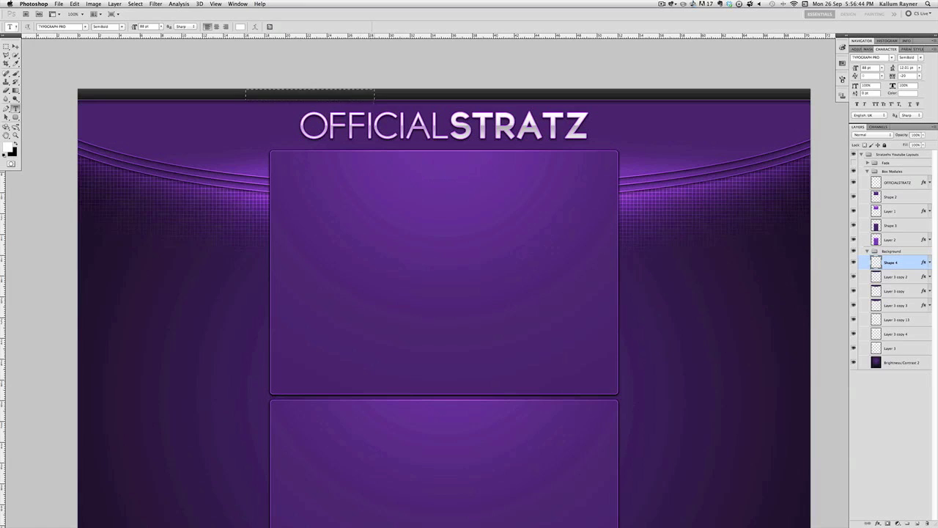
left_click_drag(374, 97, 387, 111)
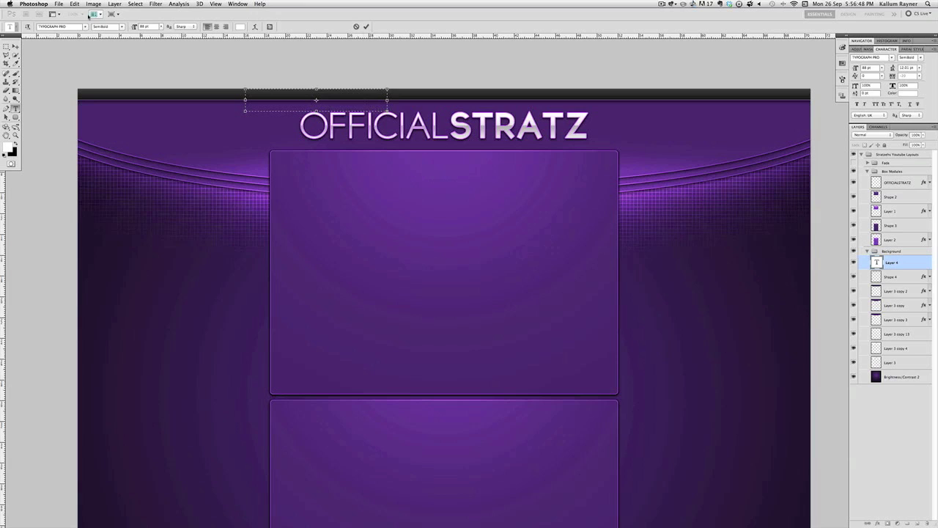
left_click(147, 27)
key("Return")
type("LINK 1")
key("super+a")
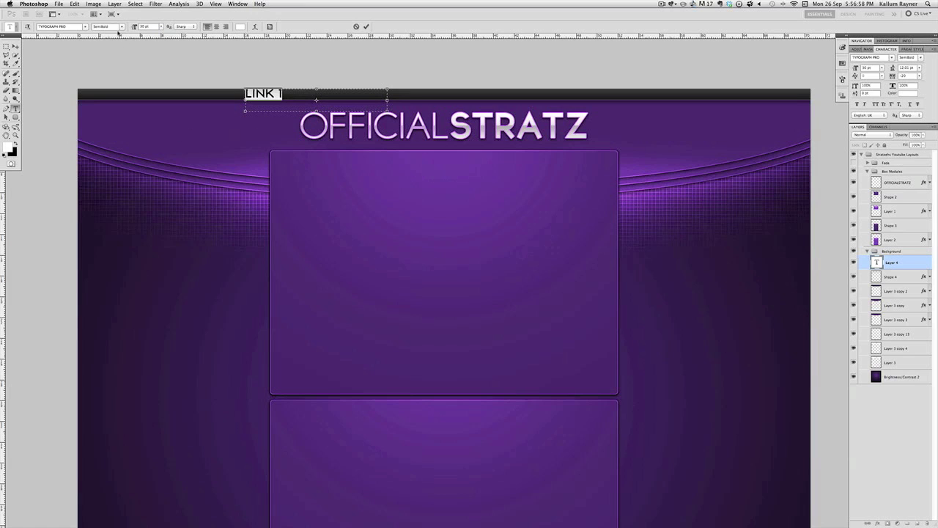
left_click(143, 27)
type("20")
key("Return")
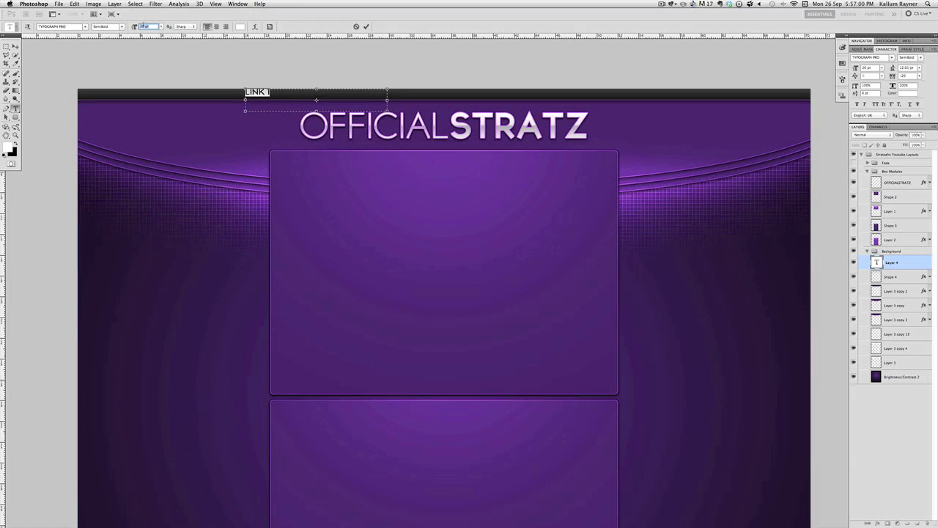
left_click_drag(335, 203, 359, 203)
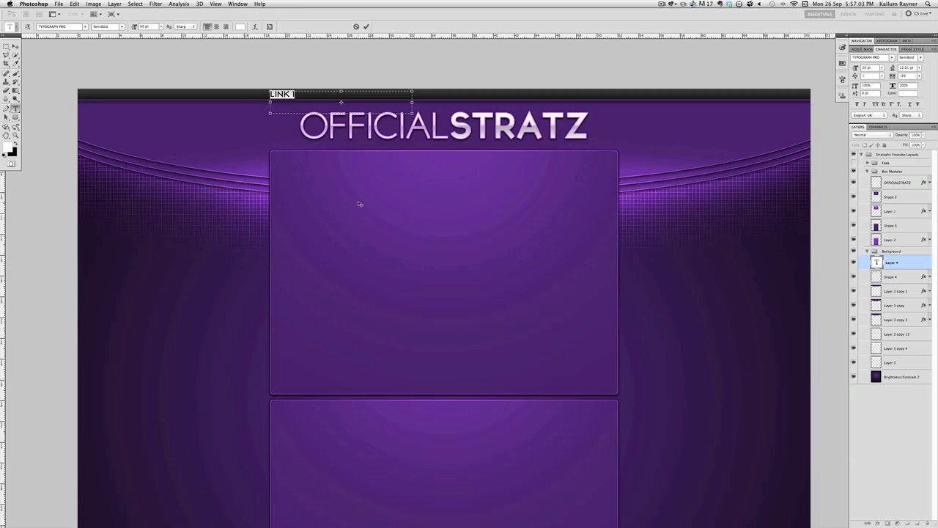
left_click(15, 46)
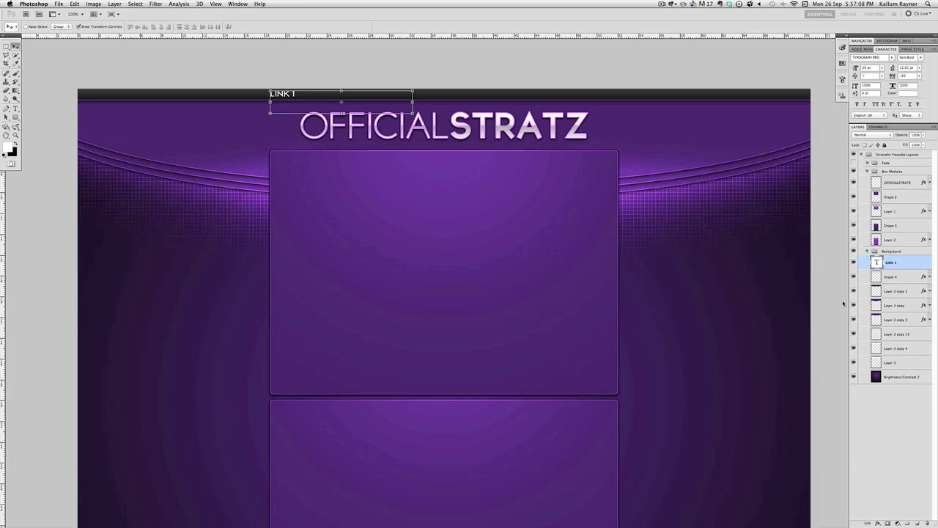
- Duplicate the LINK 1 label and shift the copies right to form links two through five
key("super+j")
key("super+j")
key("super+j")
key("super+j")
key("super+j")
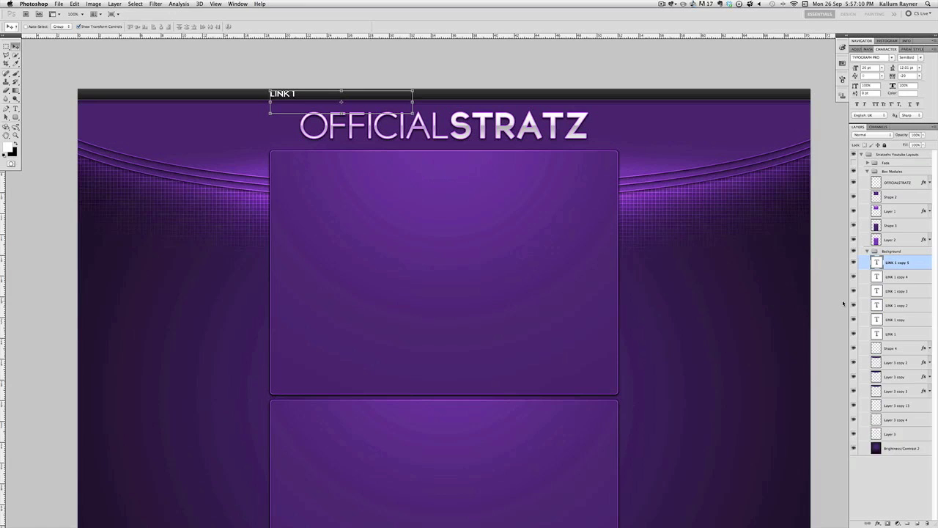
left_click(891, 315, "shift")
key("shift+Right")
key("shift+Right")
key("shift+Right")
key("shift+Right")
key("shift+Right")
key("shift+Right")
key("shift+Right")
key("shift+Right")
key("shift+Right")
key("shift+Right")
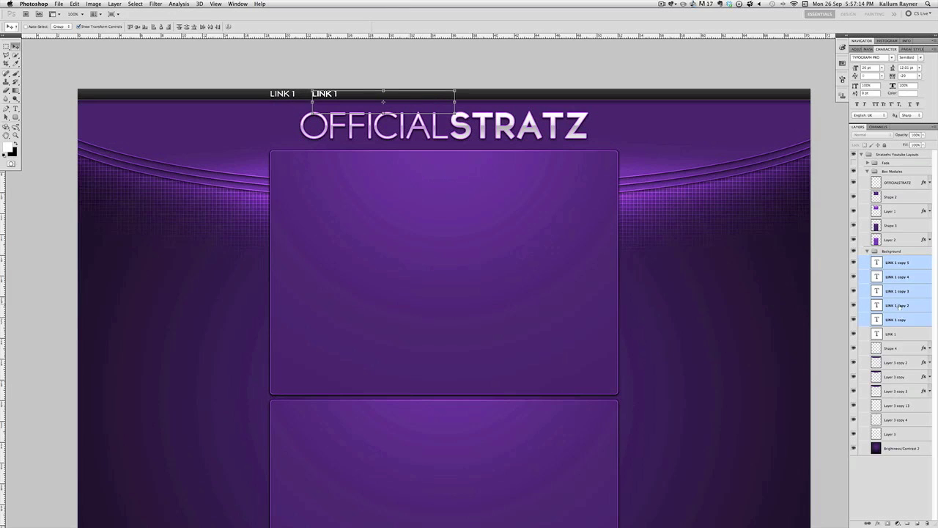
left_click(896, 320, "super")
key("shift+Right")
key("shift+Right")
key("shift+Right")
key("shift+Right")
key("shift+Right")
key("shift+Right")
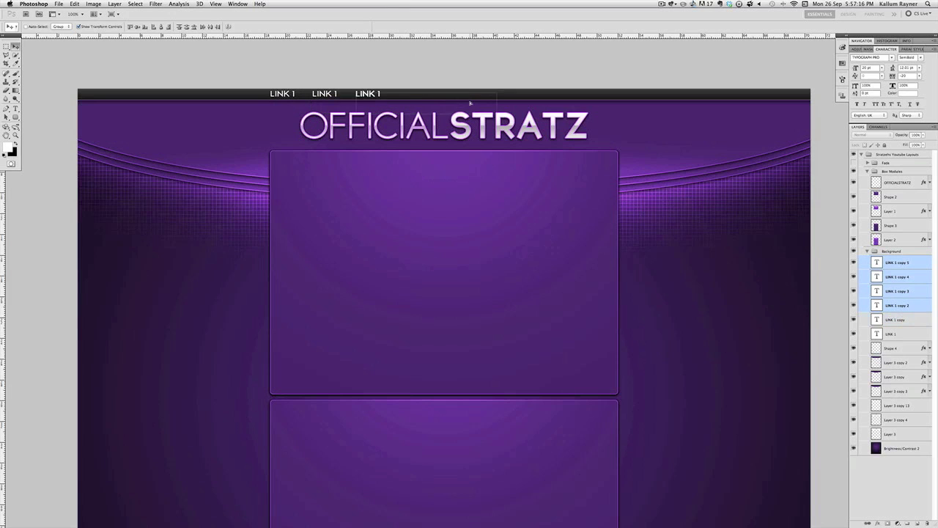
left_click(920, 311, "super")
key("shift+Right")
key("shift+Right")
key("shift+Right")
key("shift+Right")
key("shift+Right")
key("shift+Right")
left_click(907, 292, "super")
key("shift+Right")
key("shift+Right")
key("shift+Right")
key("shift+Right")
key("shift+Right")
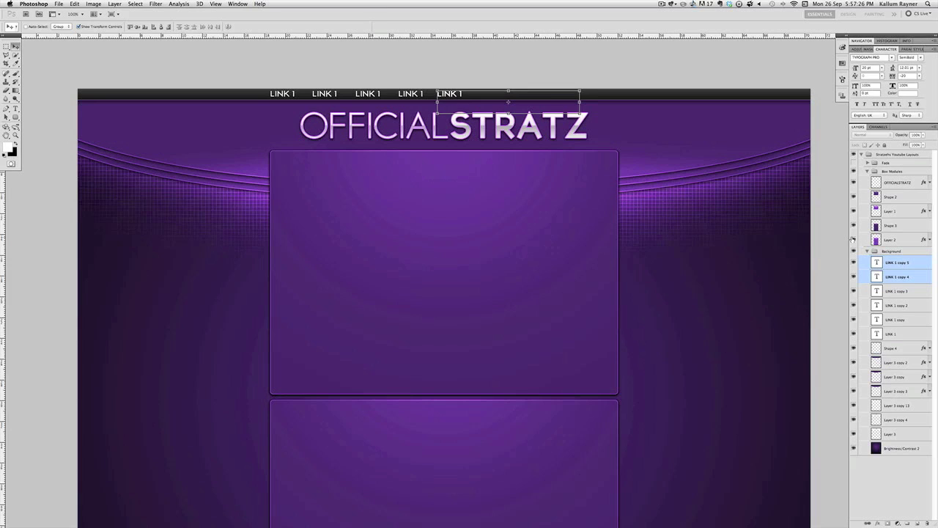
left_click(903, 277, "super")
- Place the sixth, seventh and eighth LINK 1 copies, then centre the eight-label row on the bar
left_click_drag(552, 110, 590, 109)
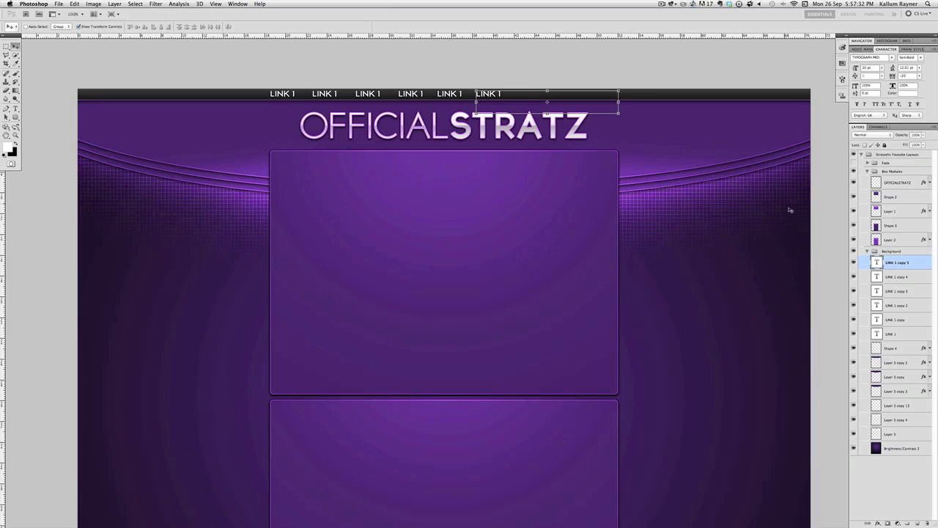
key("super+j")
key("super+j")
left_click_drag(535, 111, 644, 100)
left_click(899, 276)
left_click(900, 262)
left_click(902, 364, "shift")
left_click_drag(649, 105, 665, 104)
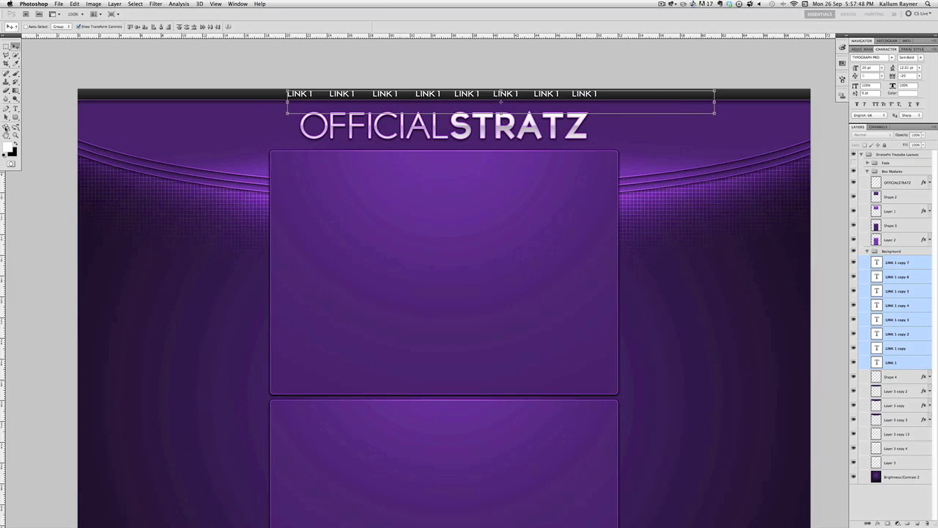
left_click(15, 109)
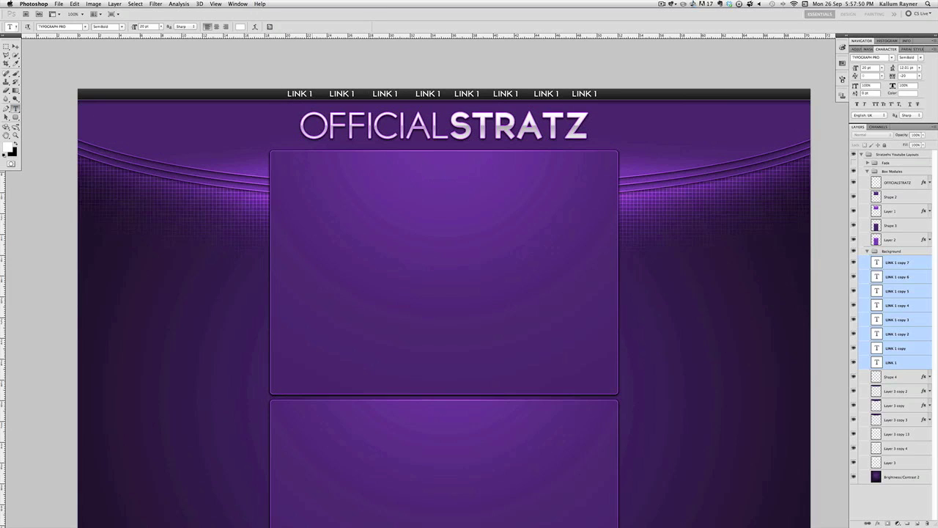
- Renumber the second to fifth labels as LINK 2, LINK 3, LINK 4 and LINK 5
left_click(354, 94)
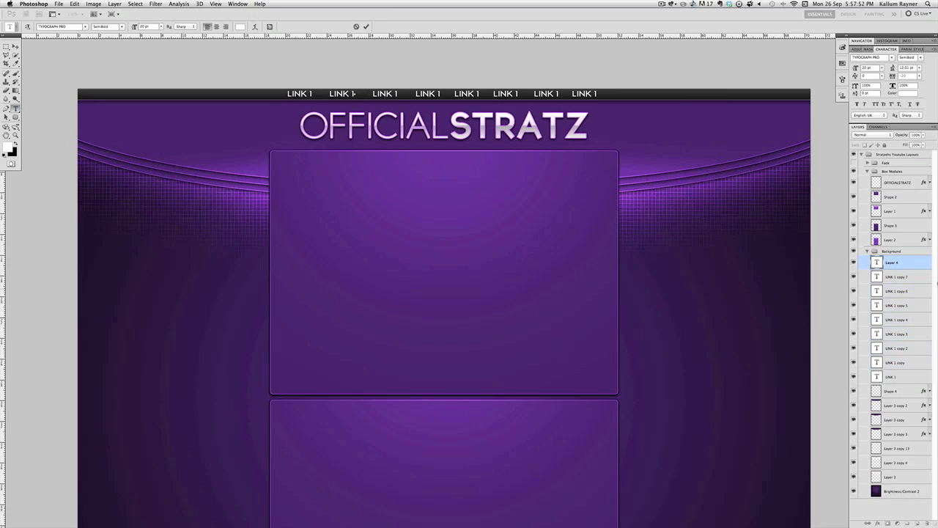
left_click(912, 273)
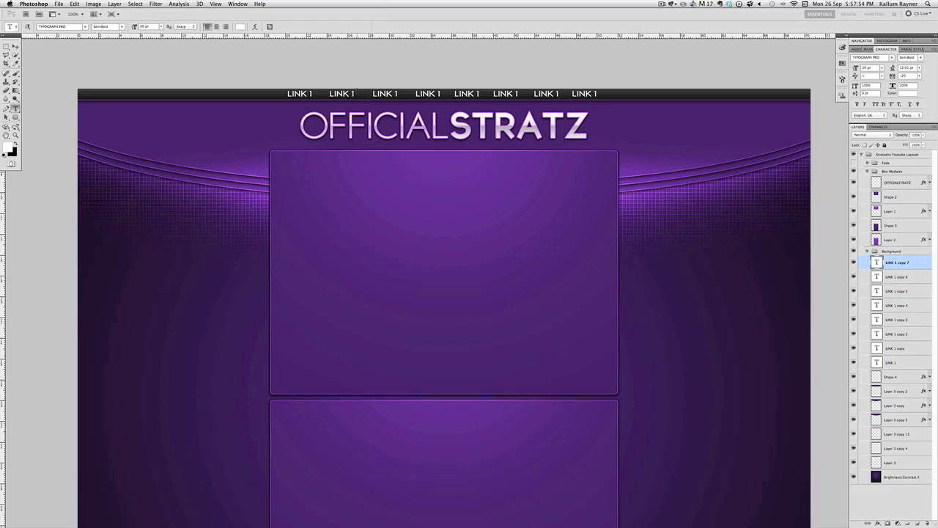
left_click(351, 93)
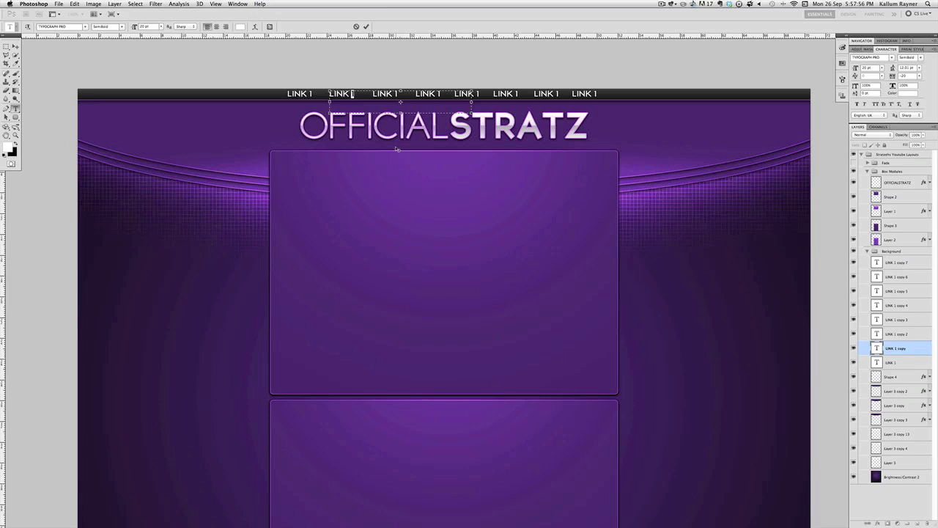
type("2")
left_click(891, 333)
left_click(390, 93)
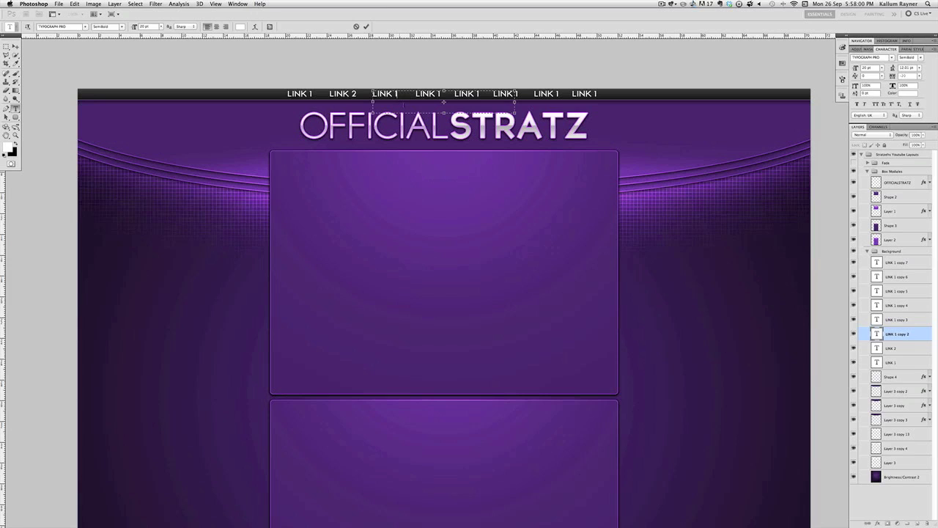
left_click(894, 320)
left_click(557, 93)
type("4")
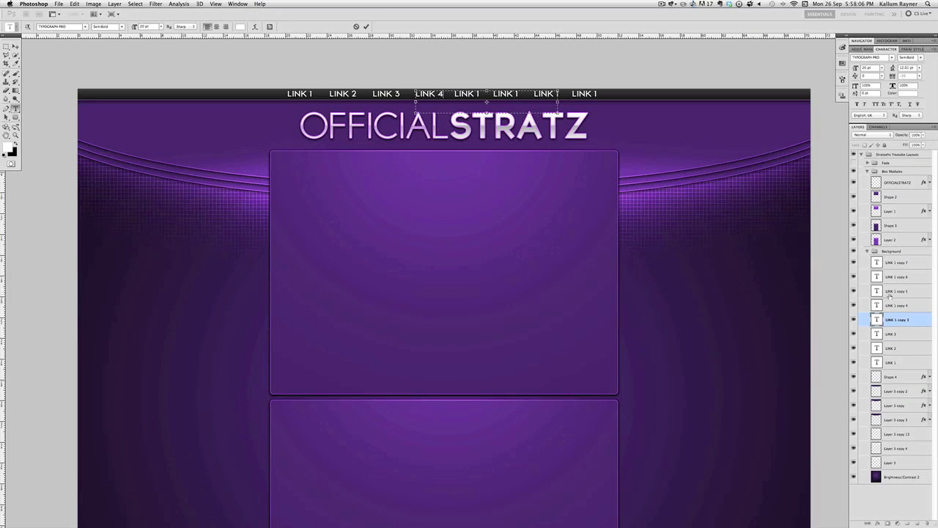
left_click(895, 305)
left_click(506, 94)
type("5")
left_click(895, 291)
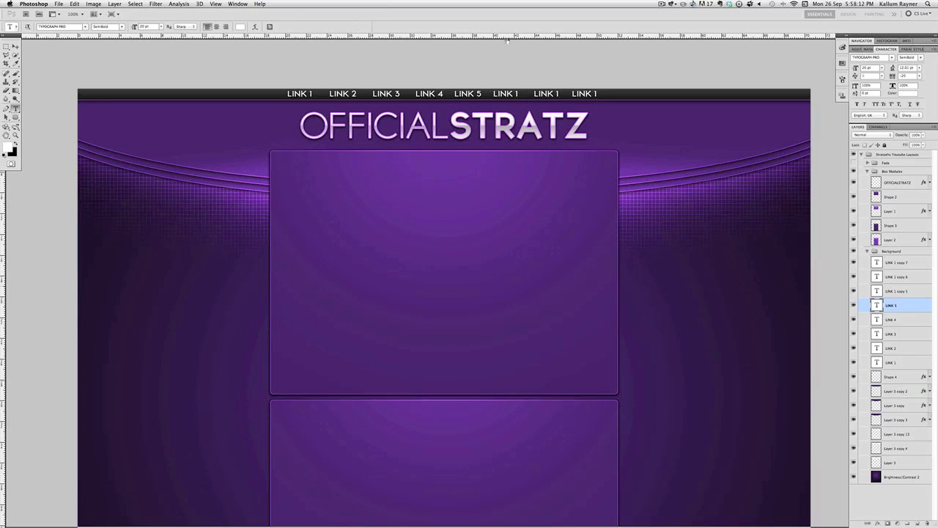
- Renumber the remaining labels as LINK 6, LINK 7 and LINK 8
left_click(517, 94)
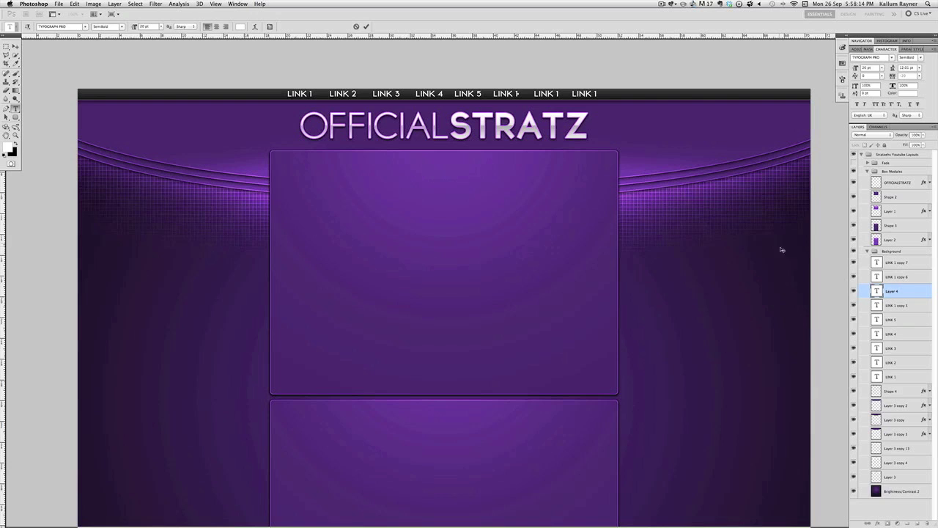
left_click(906, 291)
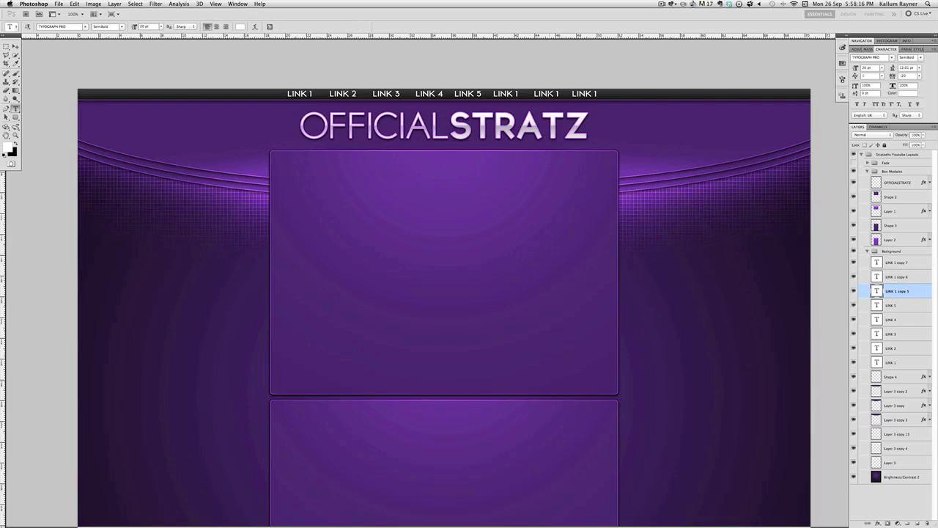
left_click(517, 94)
key("BackSpace")
type("6")
left_click(560, 93)
left_click(585, 94)
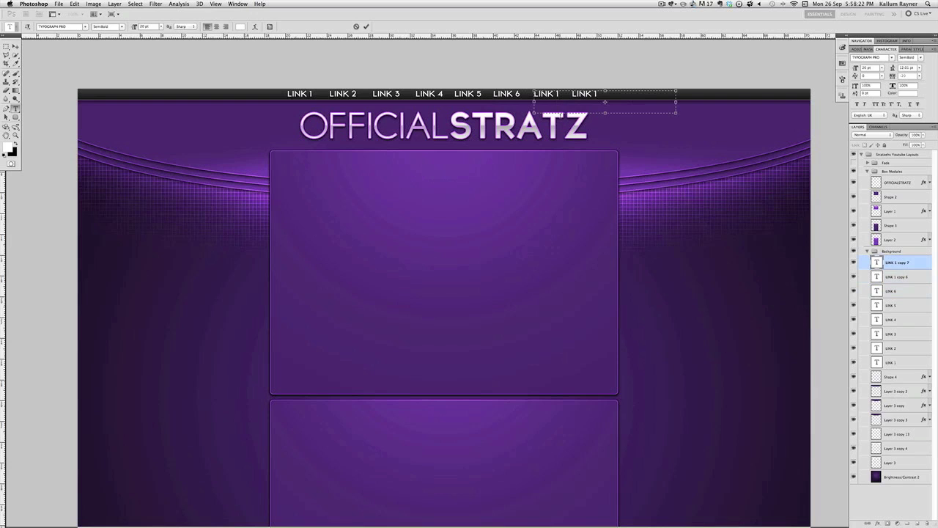
left_click(914, 278)
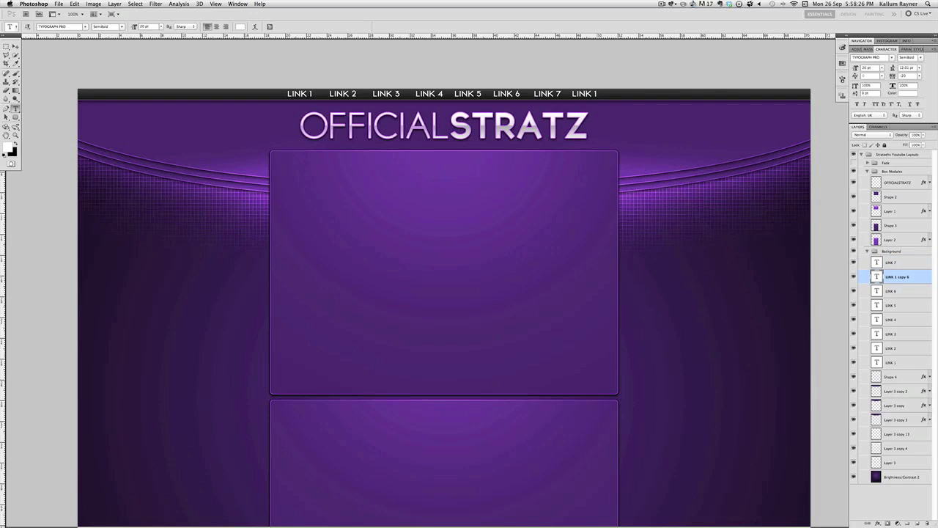
left_click(584, 93)
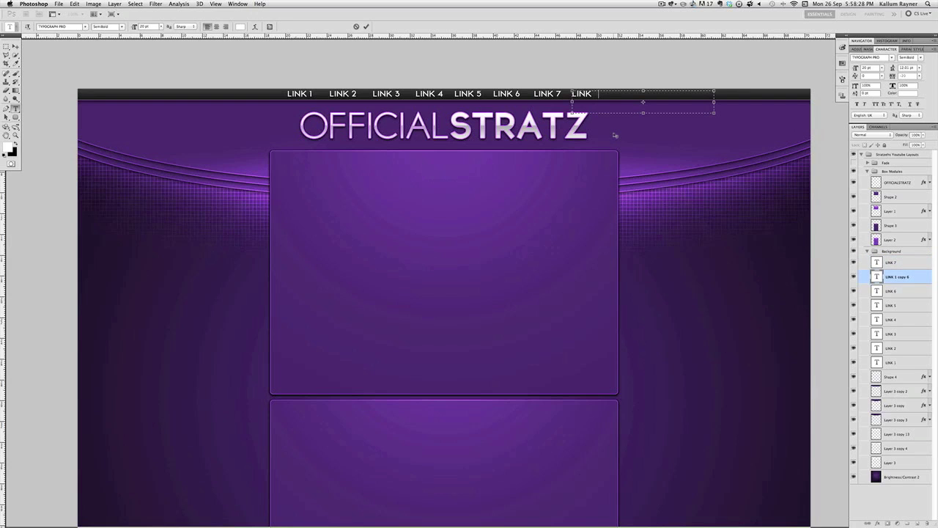
left_click(823, 490)
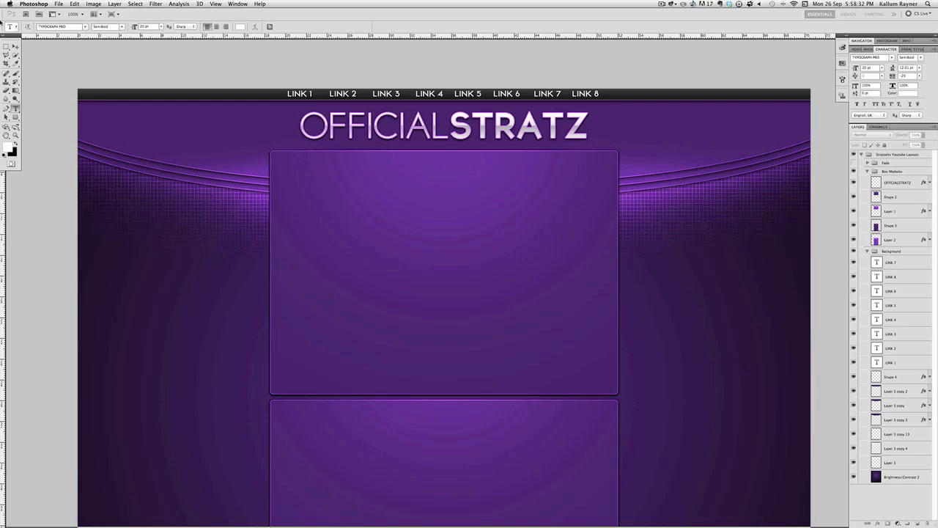
- Merge the eight LINK text layers, from LINK 1 to LINK 7, into one layer named LINK 7
key("v")
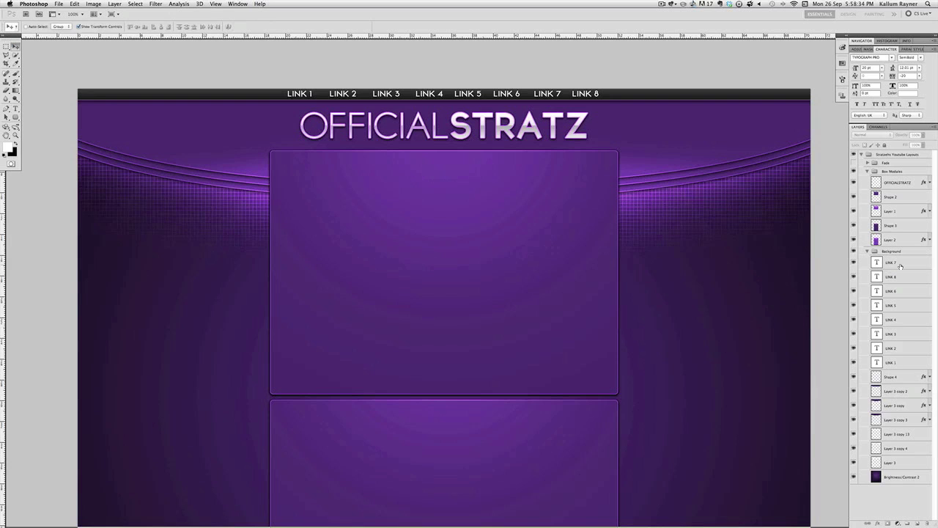
left_click(905, 262)
left_click(891, 362, "shift")
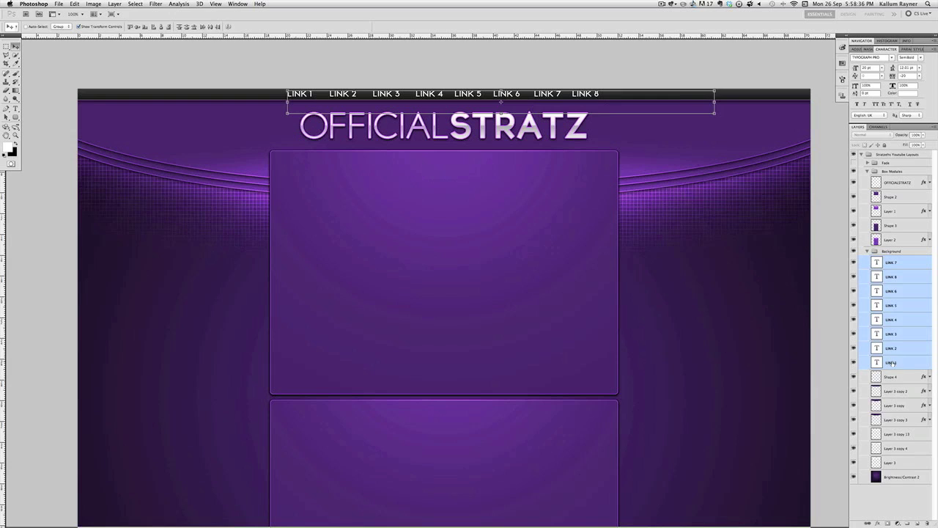
key("super+e")
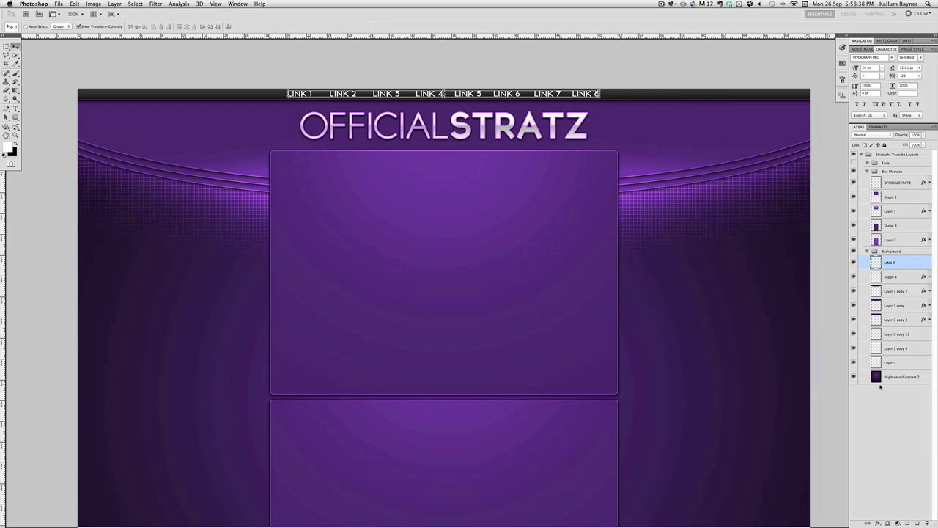
key("super+a")
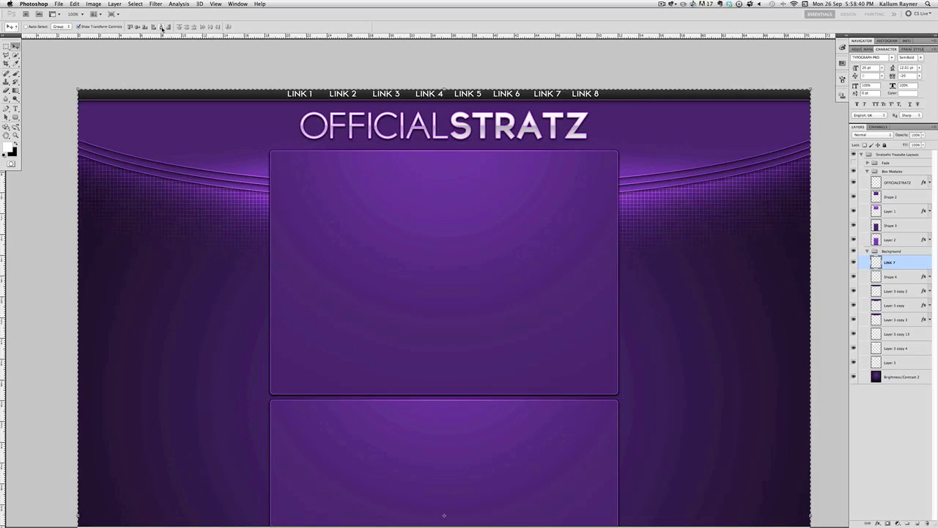
key("super+d")
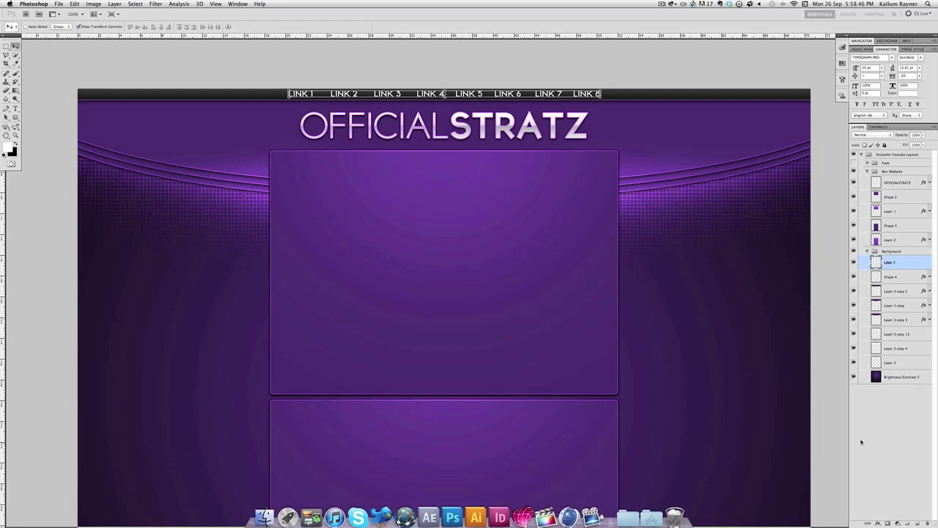
right_click(911, 277)
left_click(889, 479)
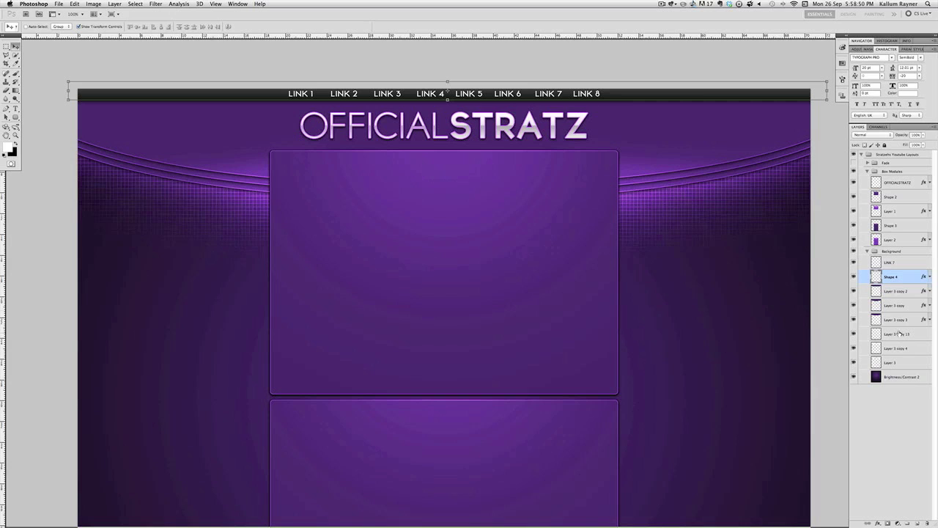
left_click(900, 183)
- Paste the OFFICIALSTRATZ layer style onto the LINK 7 layer and adjust its stroke size
right_click(900, 183)
left_click(898, 306)
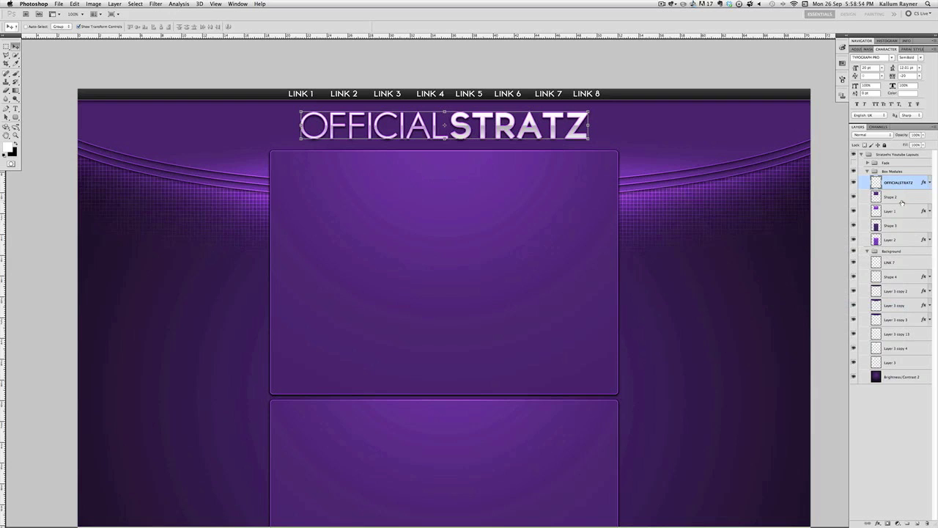
left_click(895, 265)
right_click(896, 265)
left_click(854, 399)
double_click(927, 262)
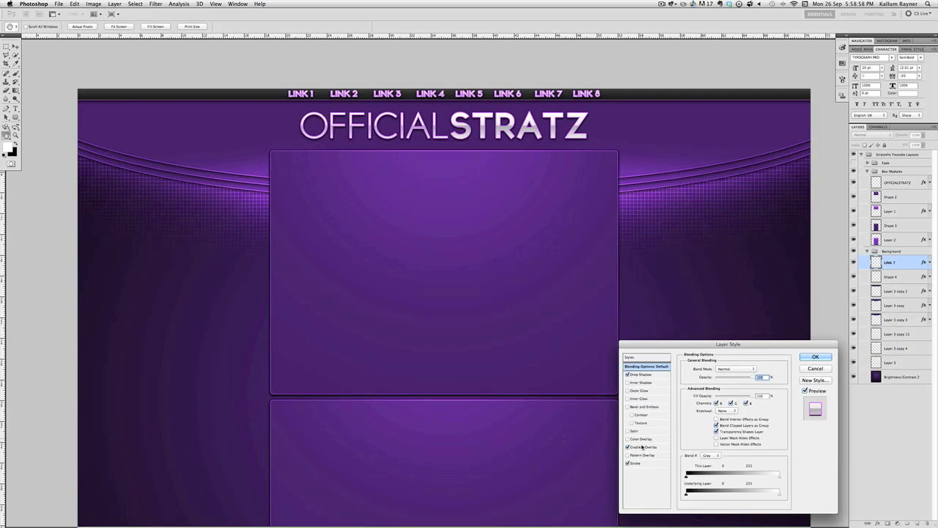
left_click(643, 463)
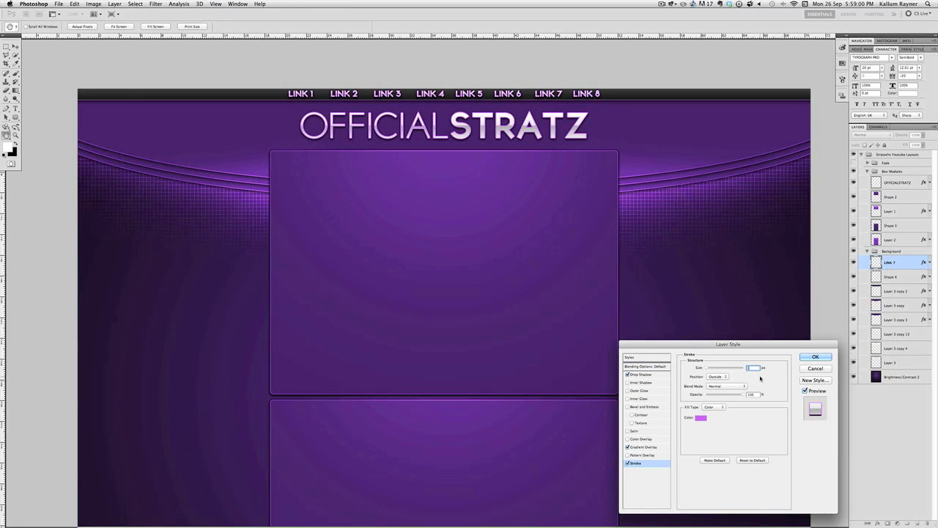
left_click(814, 357)
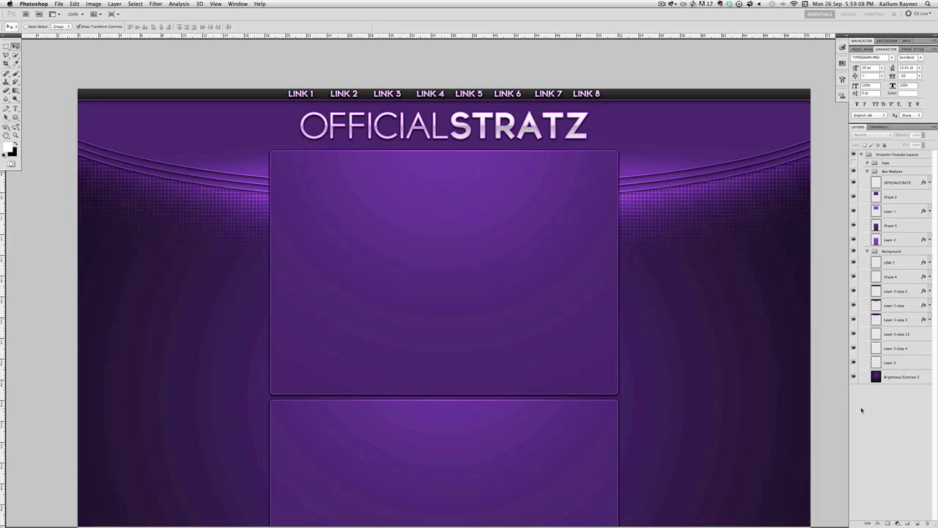
scroll(690, 382, "down", 2)
scroll(690, 383, "up", 3)
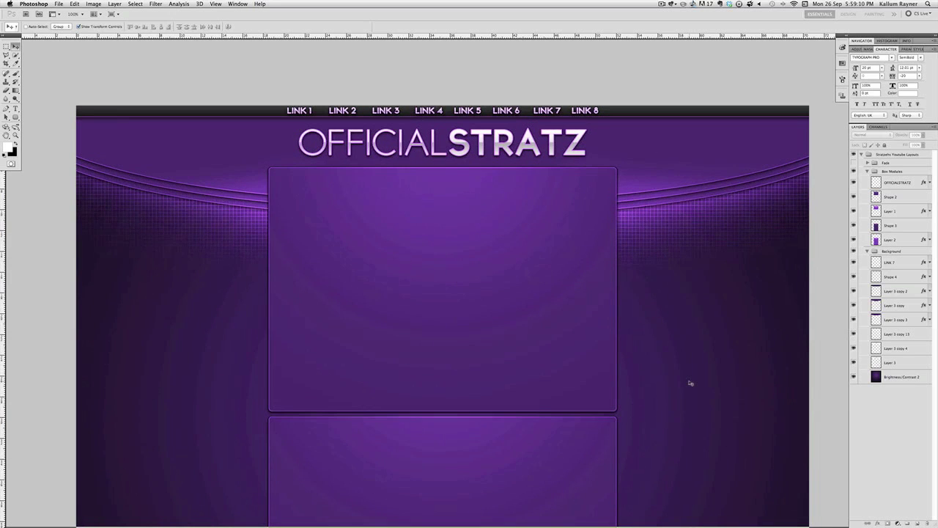
scroll(690, 383, "right", 1)
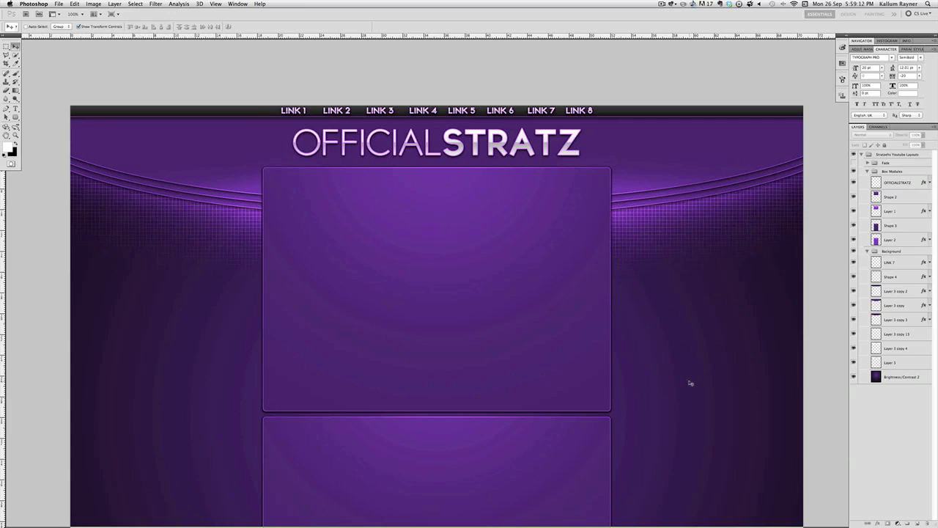
scroll(690, 383, "left", 1)
scroll(690, 383, "down", 1)
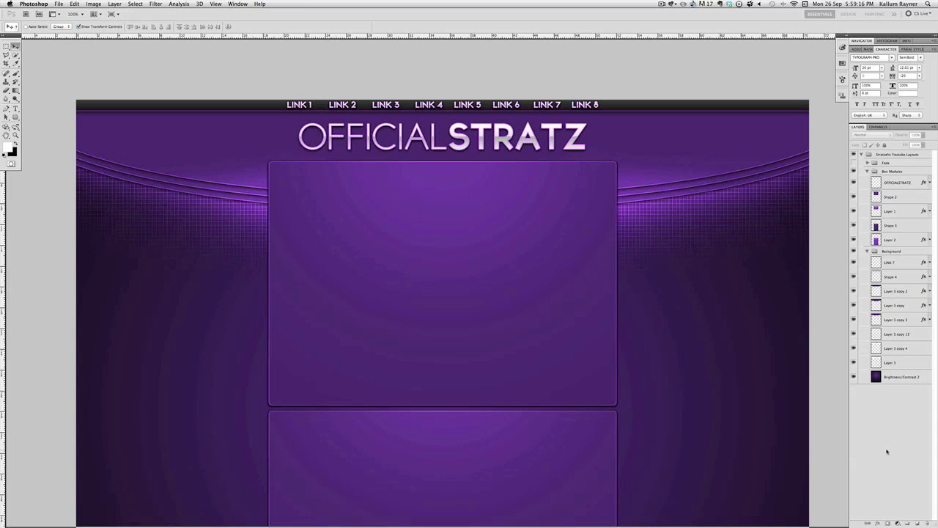
scroll(723, 316, "left", 2)
scroll(725, 316, "right", 1)
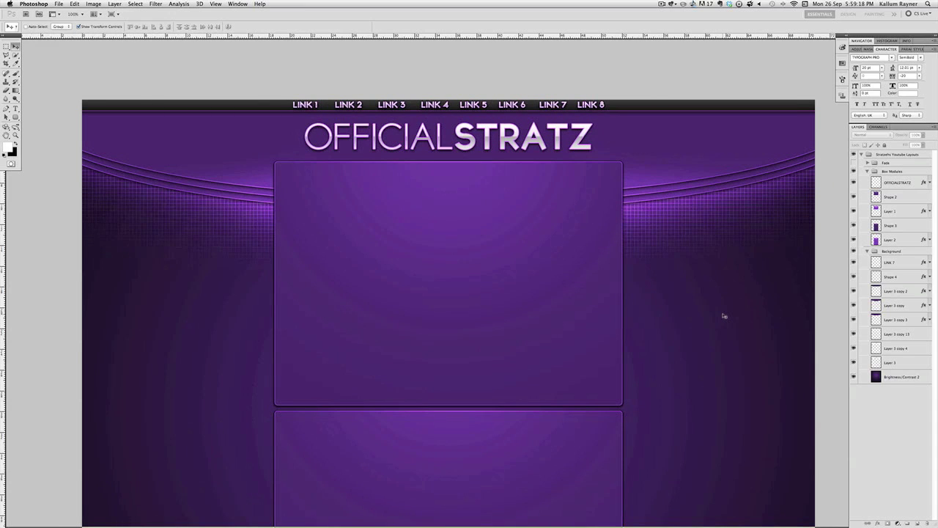
scroll(724, 316, "right", 1)
scroll(724, 316, "left", 2)
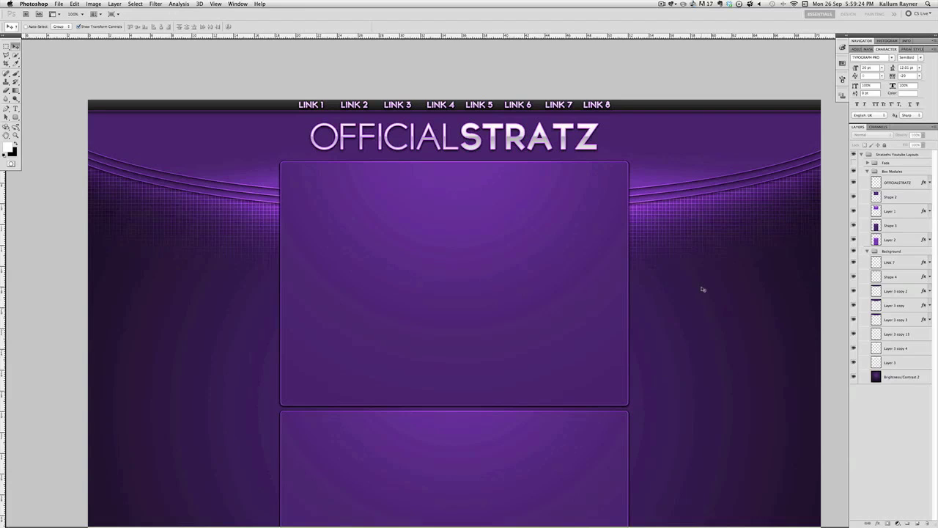
left_click(903, 363)
left_click(908, 181)
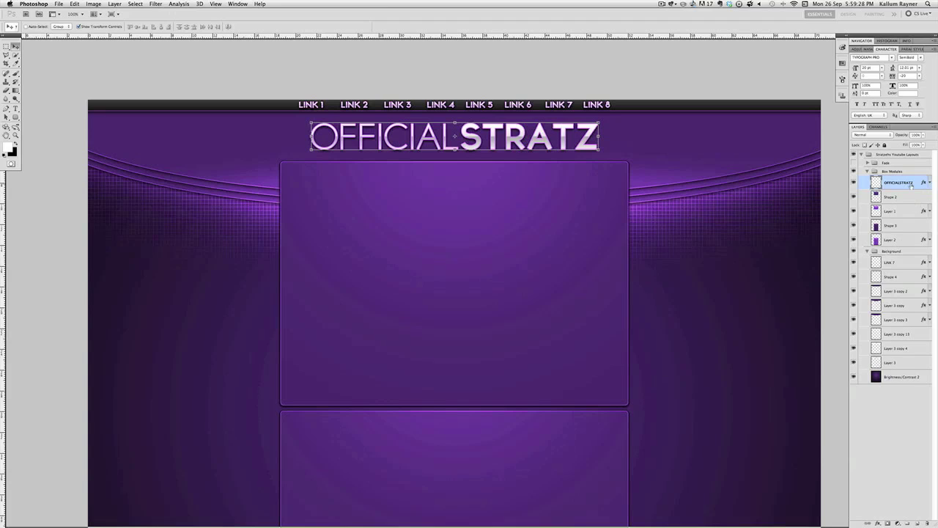
- Duplicate the OFFICIALSTRATZ title and clear all effects from the original layer
key("super+j")
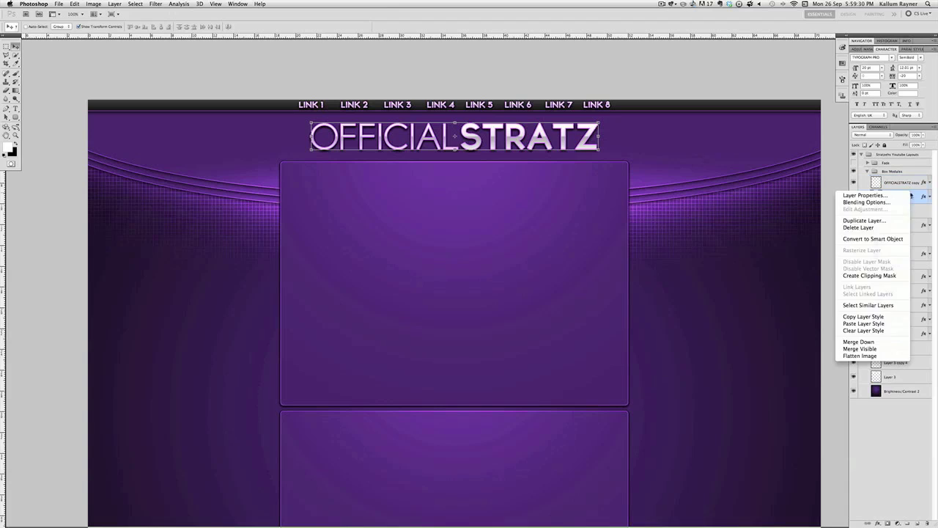
right_click(911, 195)
left_click(865, 332)
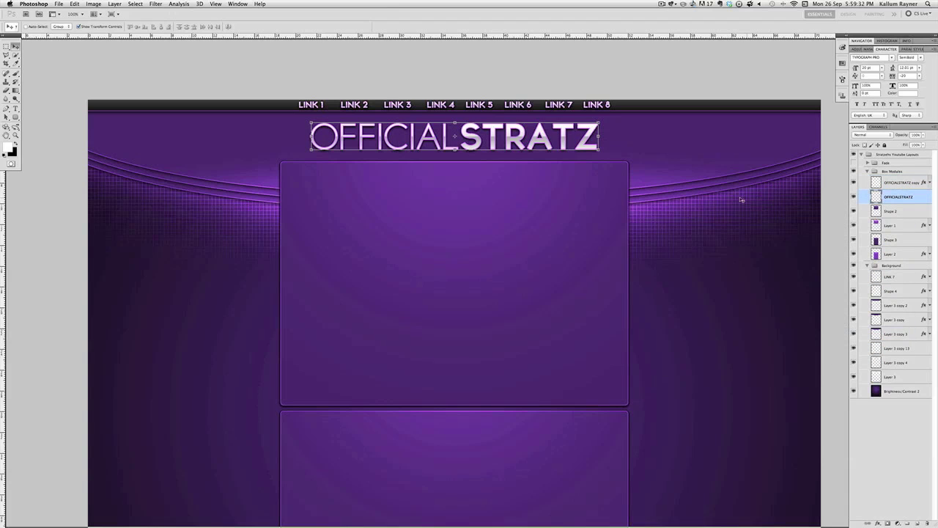
left_click_drag(570, 143, 569, 181)
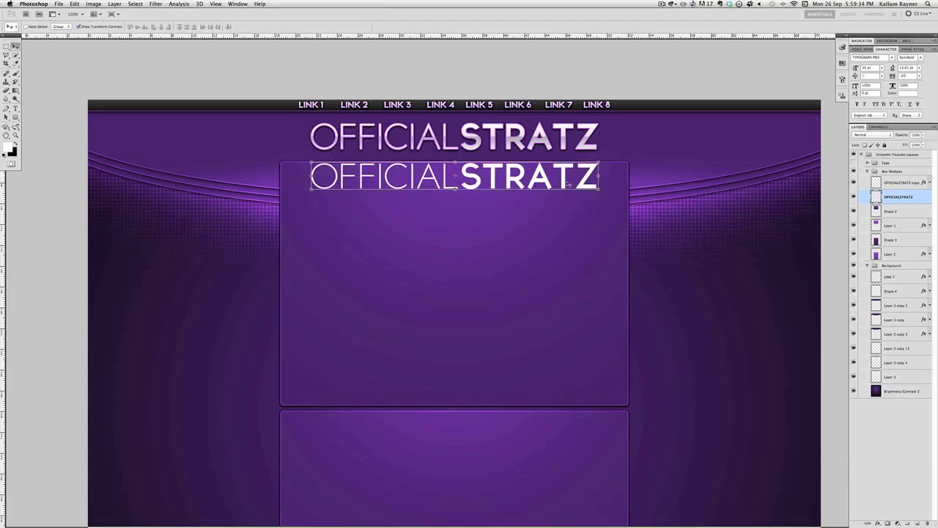
key("super+z")
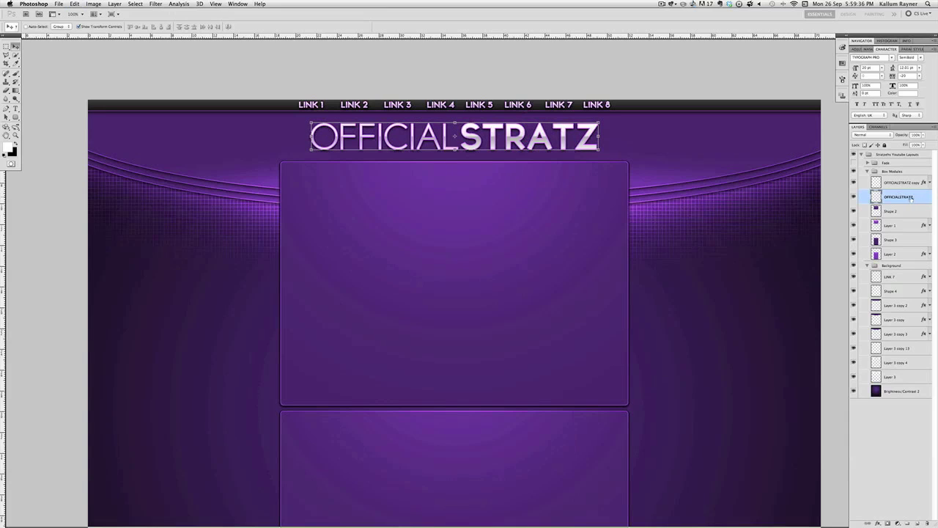
- Apply a 90°, 225 px Motion Blur to the title and move it below Layer 2
left_click(135, 4)
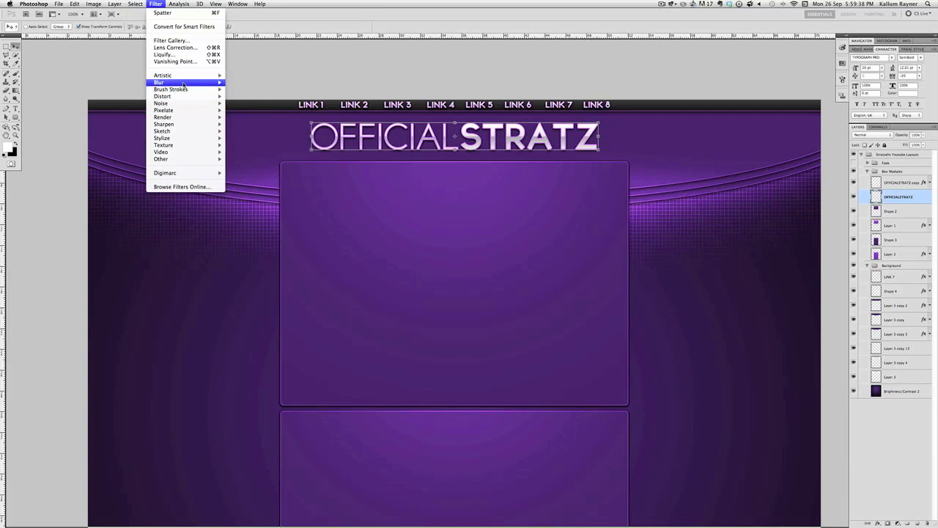
mouse_move(185, 82)
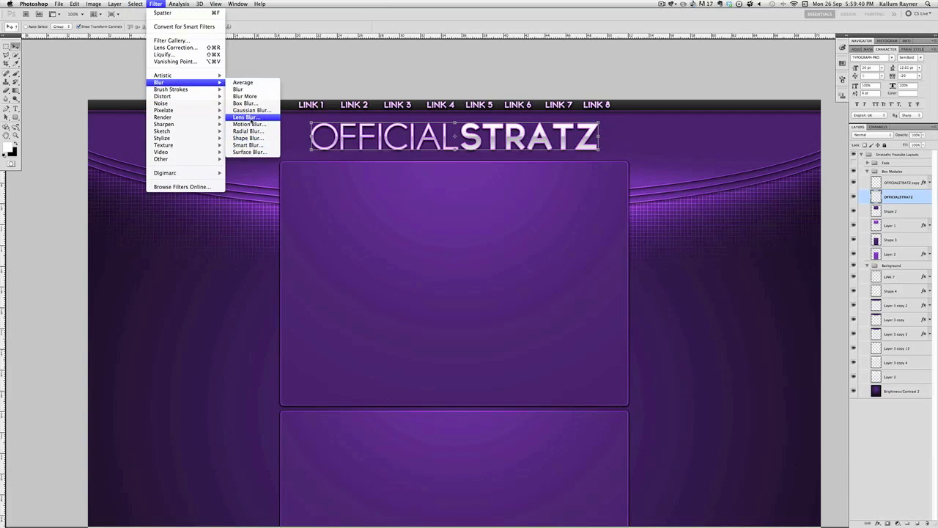
left_click(249, 124)
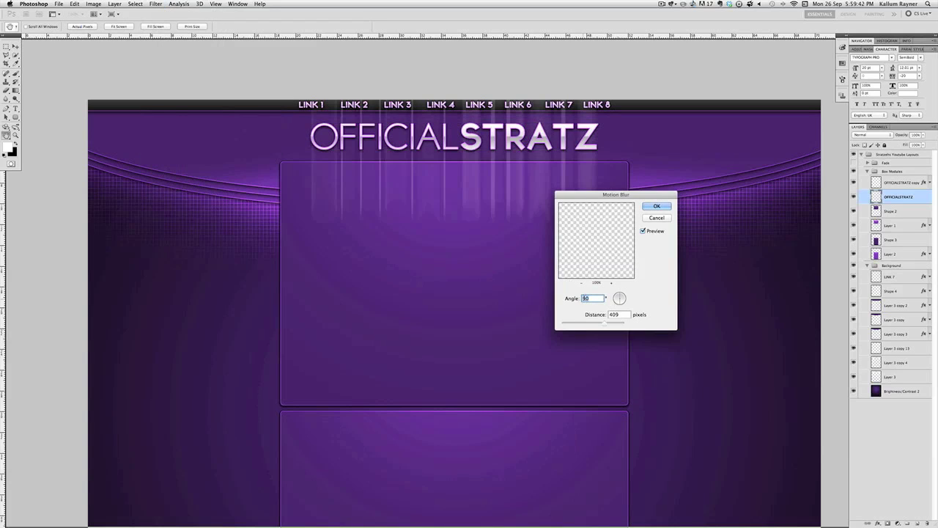
mouse_move(610, 324)
left_mouse_down()
mouse_move(585, 324)
mouse_move(609, 326)
left_mouse_up()
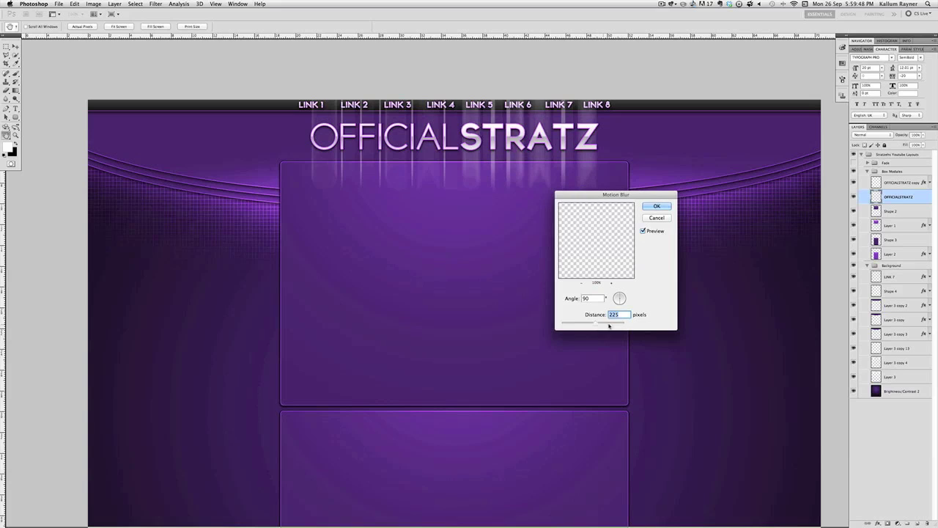
left_click(657, 206)
left_click_drag(908, 198, 907, 260)
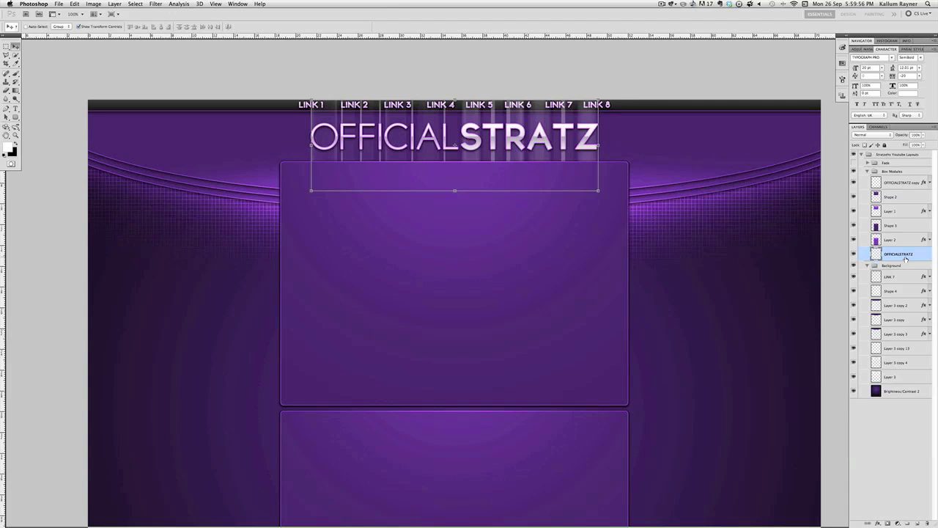
- Move the streak layer into the Background group, set it to Overlay, and duplicate it
mouse_move(906, 260)
left_mouse_down()
mouse_move(906, 399)
mouse_move(890, 286)
left_mouse_up()
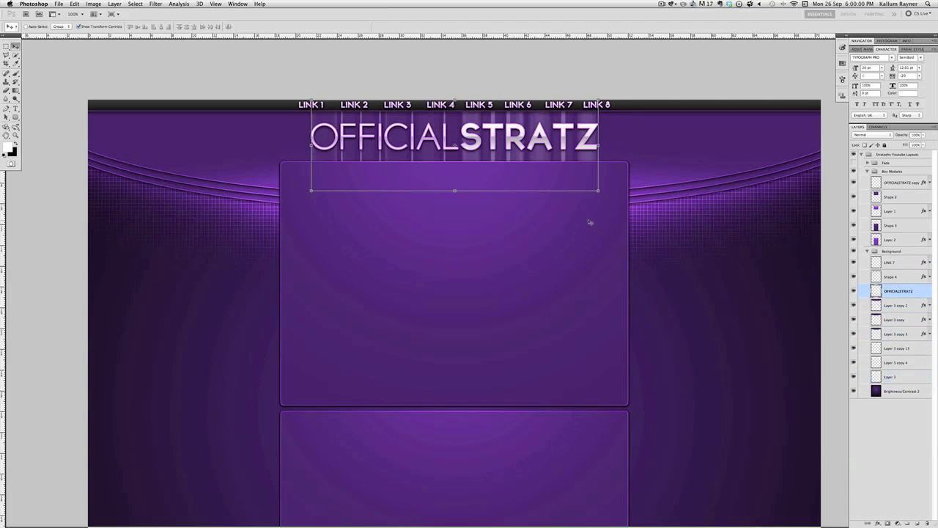
left_click(872, 135)
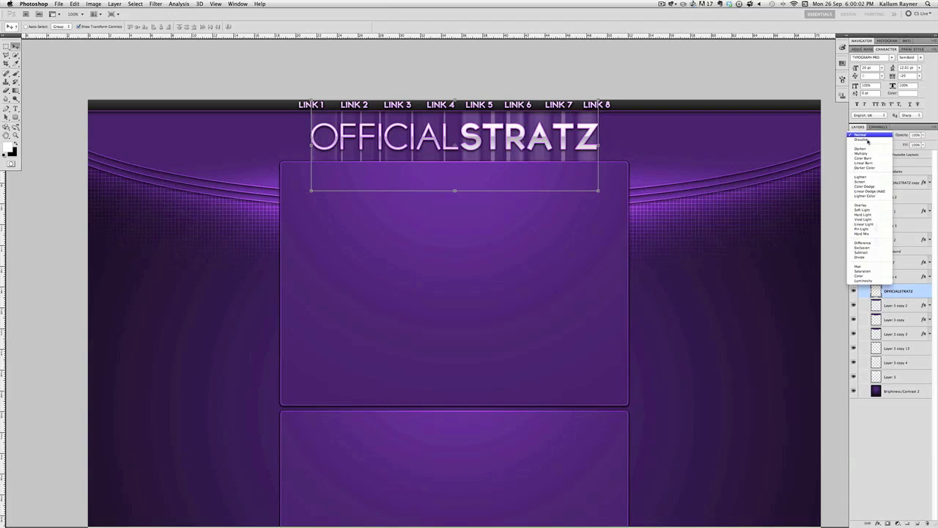
left_click(862, 210)
left_click(898, 455)
left_click(906, 291)
key("super+j")
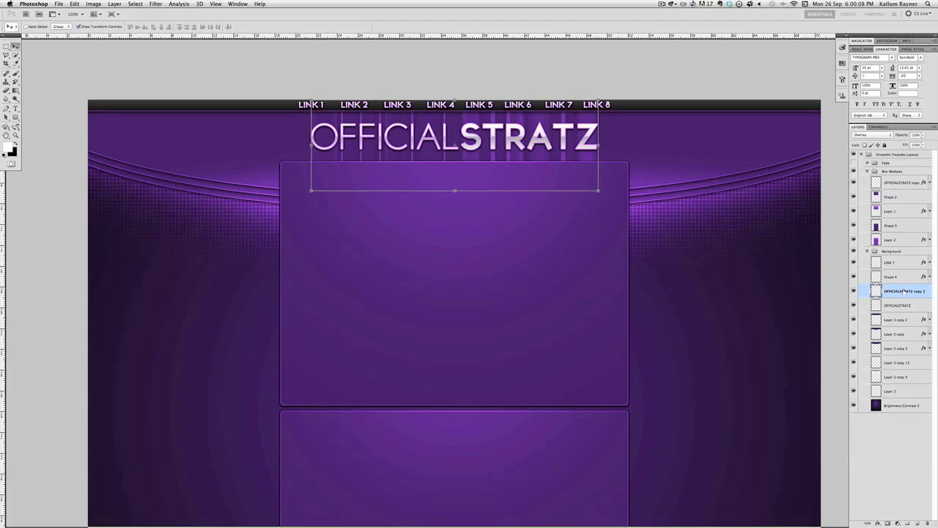
left_click(907, 450)
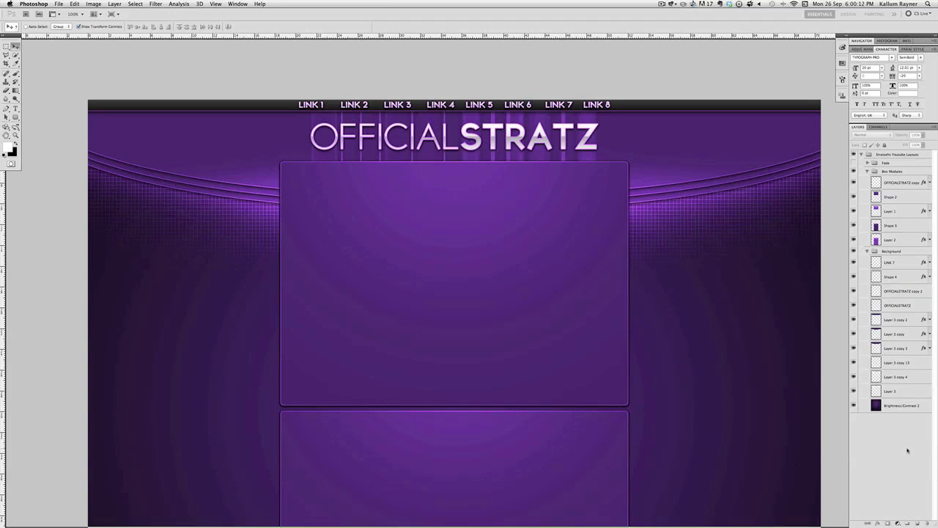
- Duplicate OFFICIALSTRATZ copy, move it between the central boxes and scale it to about 42.5%
scroll(752, 291, "down", 2)
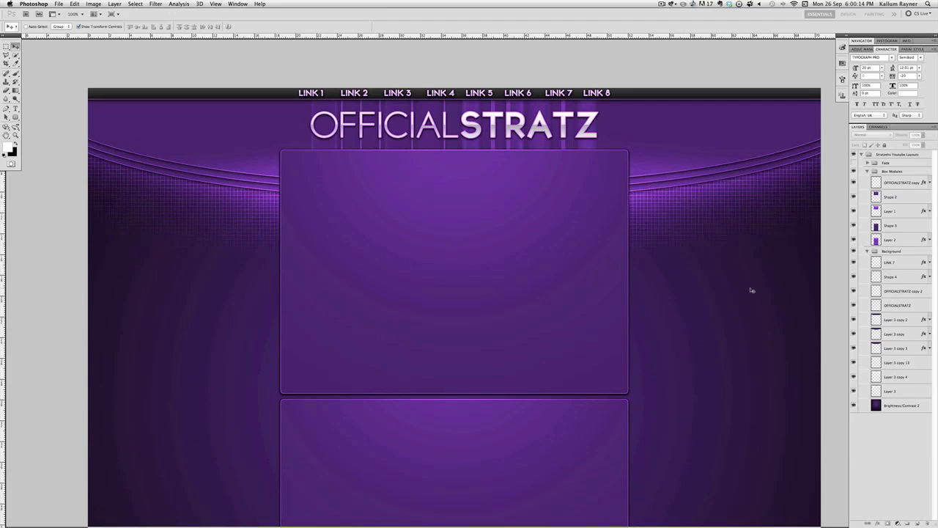
scroll(753, 291, "up", 1)
scroll(752, 290, "down", 3)
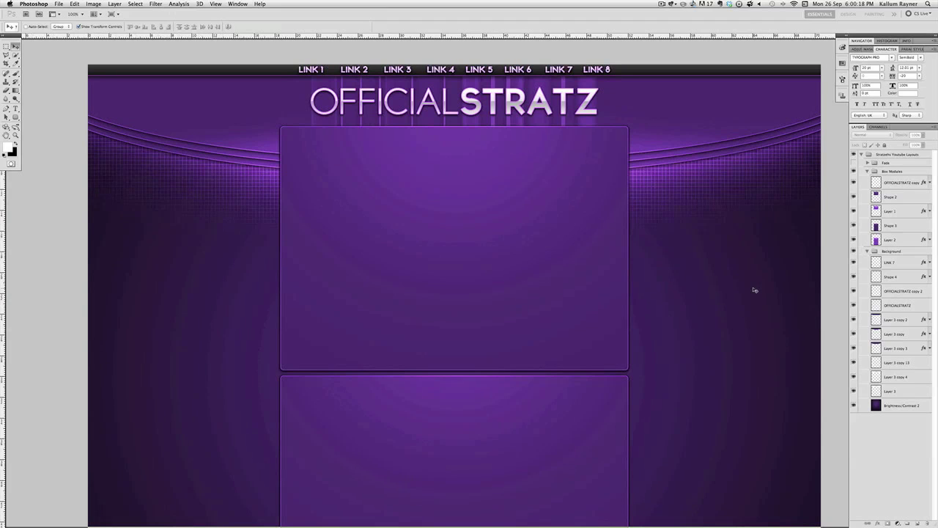
scroll(755, 288, "up", 1)
left_click(898, 184)
key("super+j")
left_click_drag(557, 102, 501, 376)
key("super+t")
key("Return")
- Add an adjusted Stroke effect to the small title through its layer style settings
right_click(907, 183)
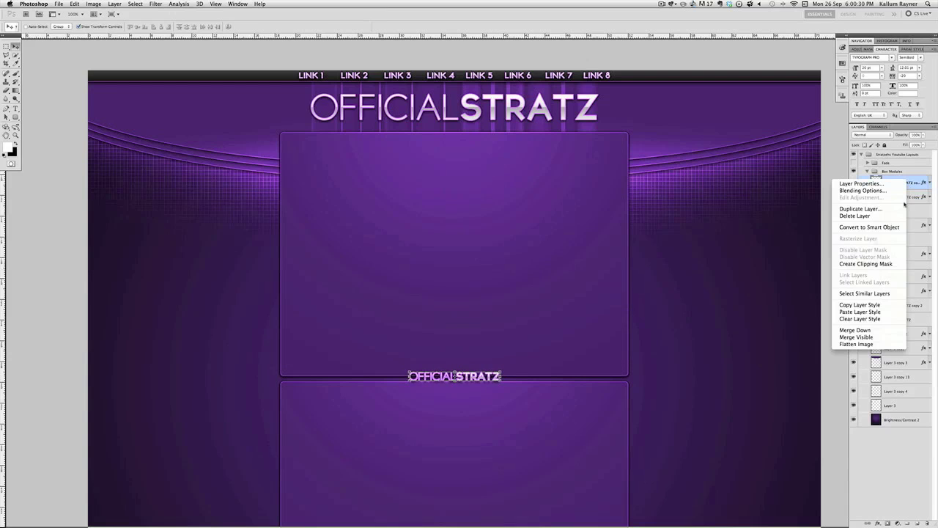
left_click(863, 190)
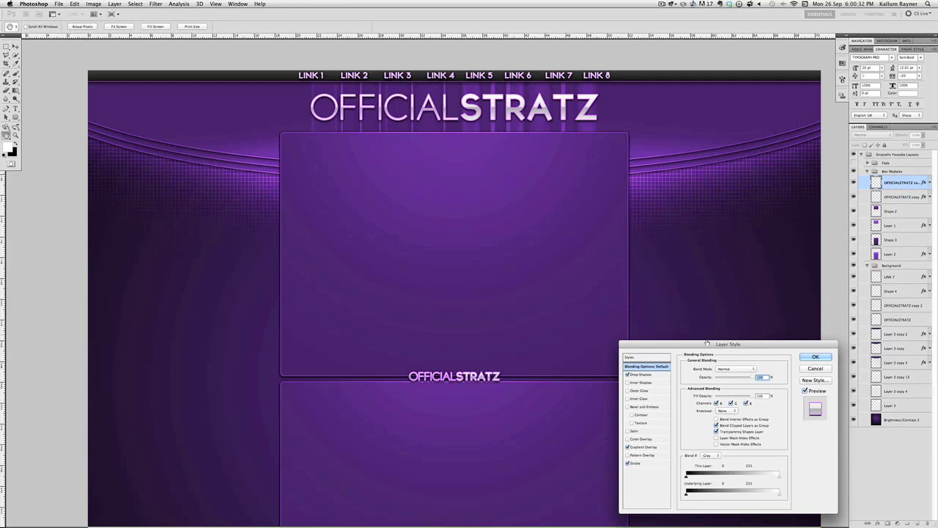
left_click(643, 463)
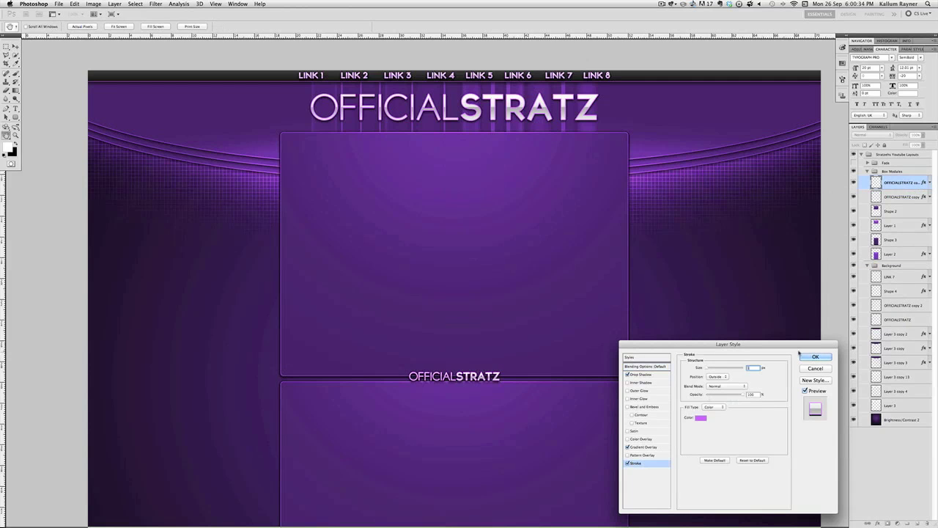
key("Return")
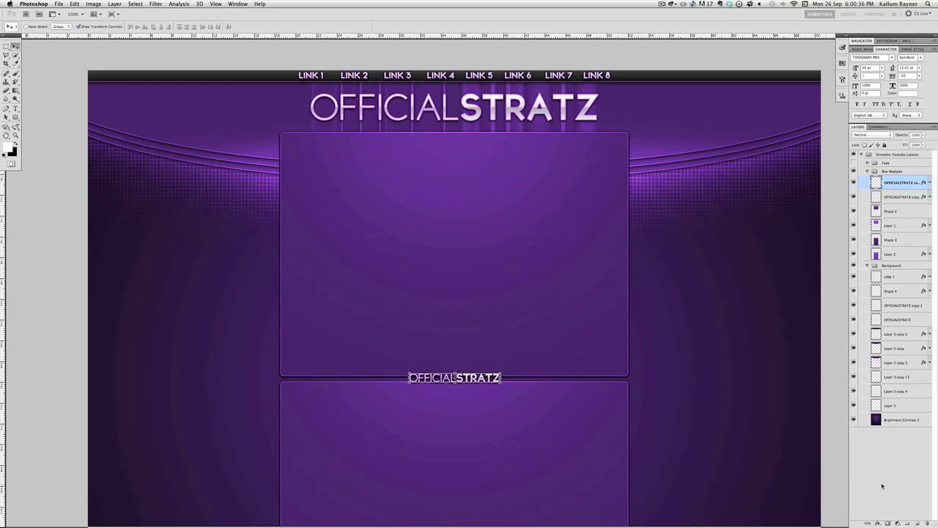
scroll(631, 404, "down", 1)
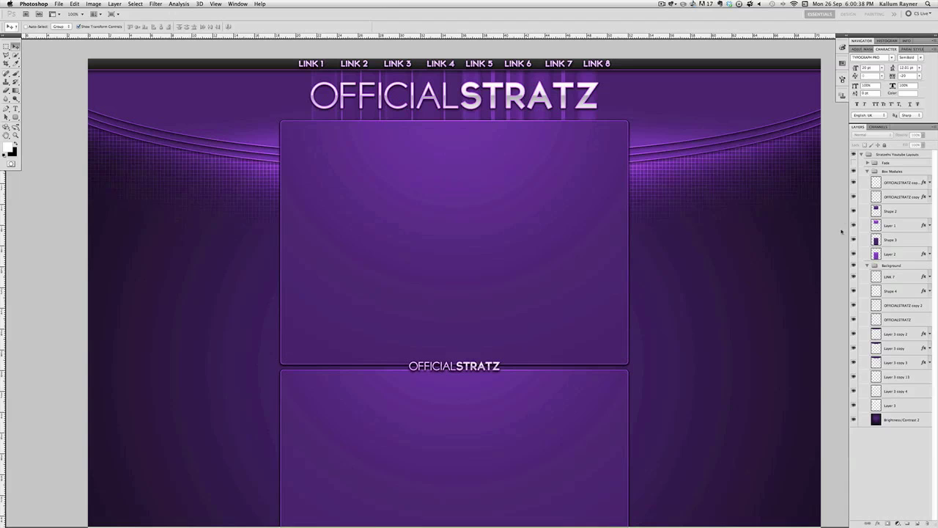
scroll(466, 294, "up", 1)
scroll(466, 294, "down", 1)
scroll(466, 294, "down", 1)
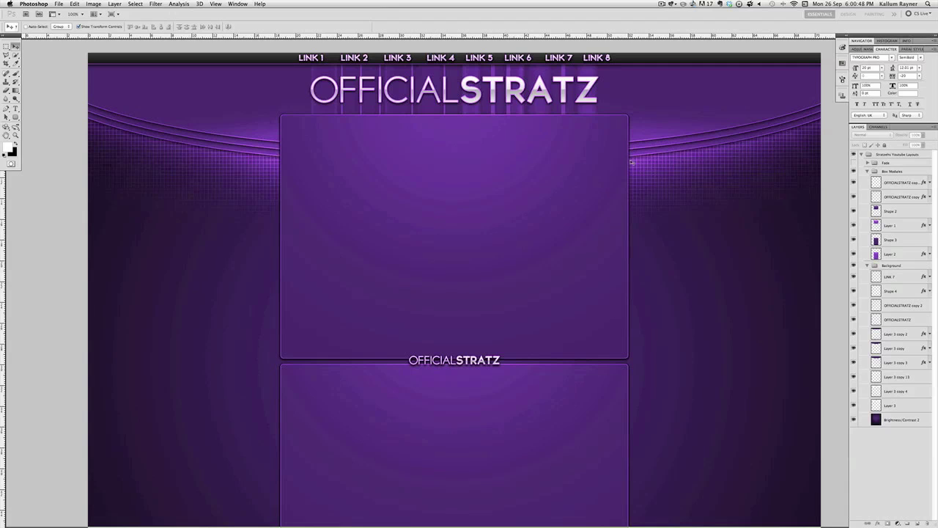
scroll(632, 163, "up", 3)
scroll(632, 163, "down", 2)
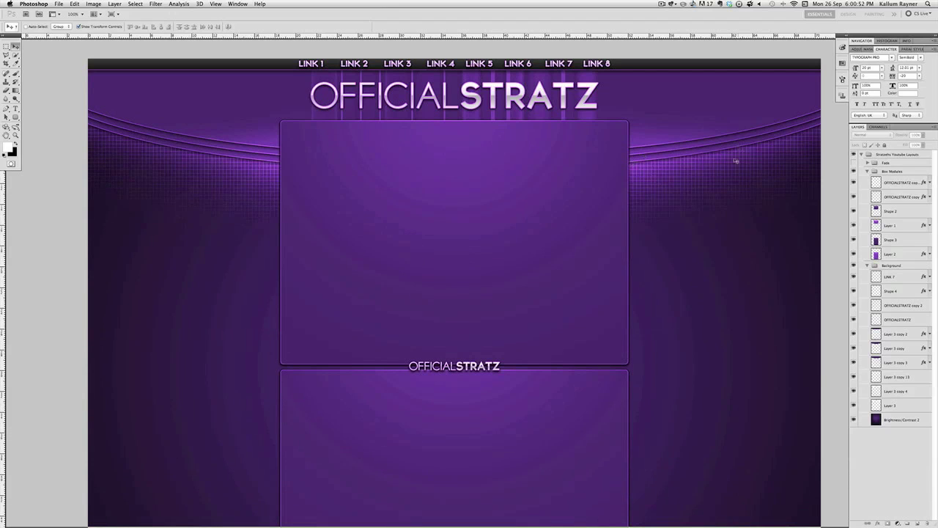
scroll(668, 335, "down", 5)
scroll(668, 335, "right", 1)
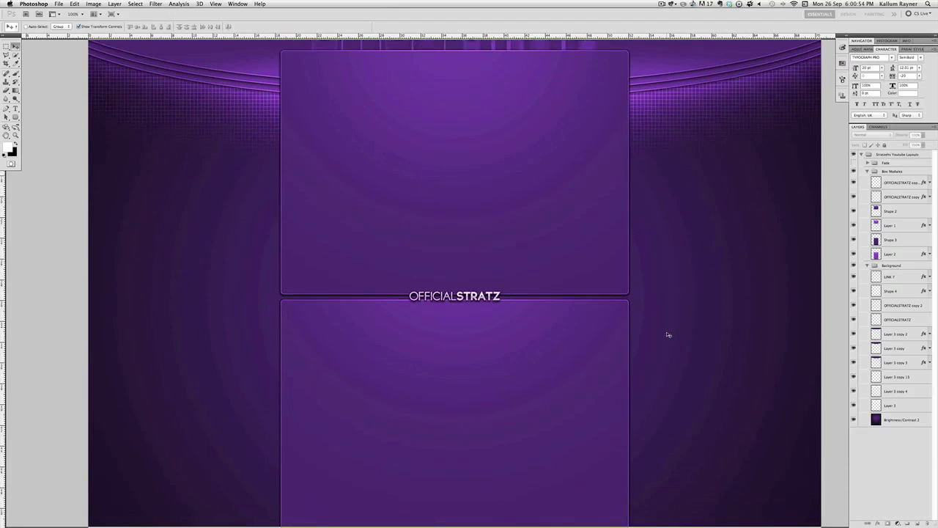
scroll(668, 335, "up", 4)
scroll(668, 335, "up", 2)
scroll(667, 335, "left", 1)
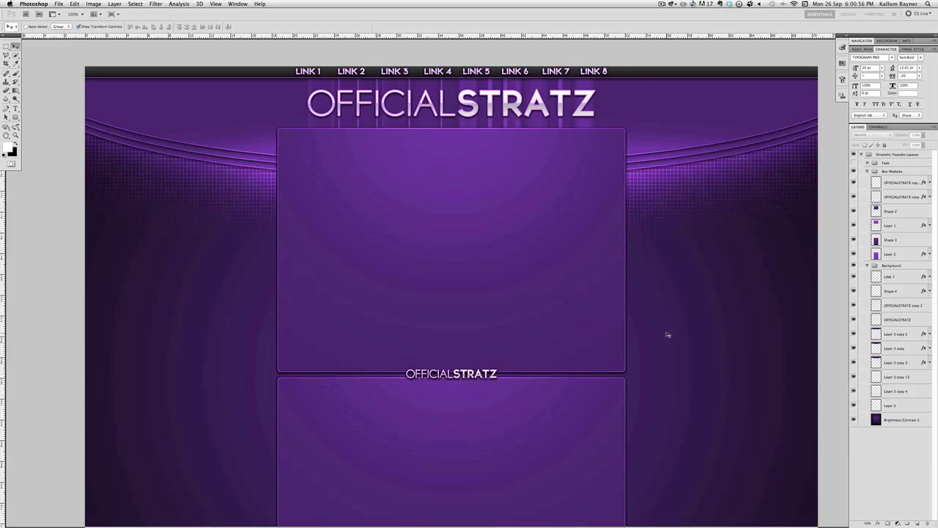
scroll(450, 151, "down", 1)
scroll(451, 151, "right", 1)
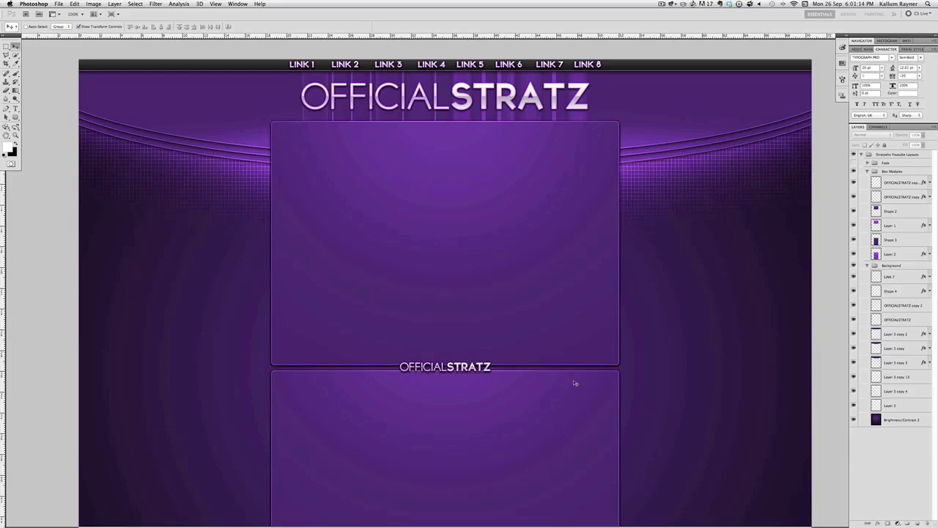
scroll(698, 360, "right", 2)
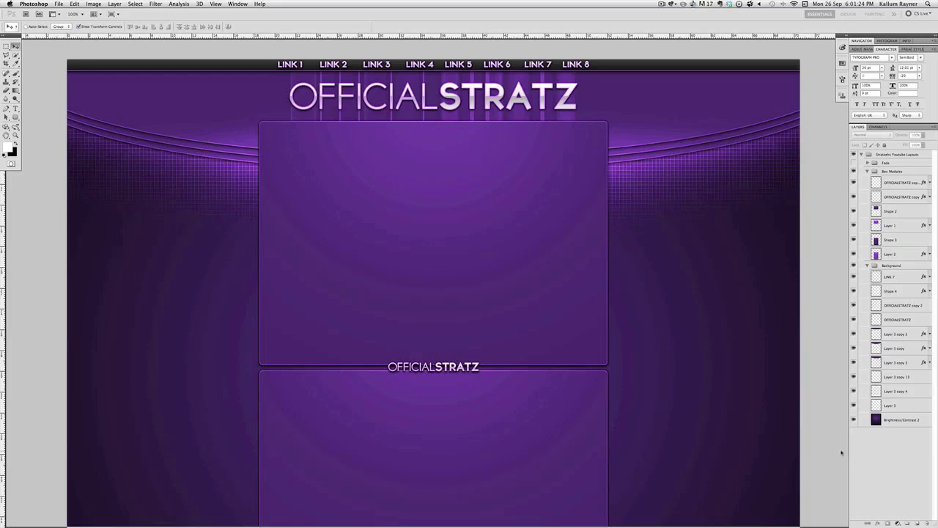
scroll(697, 388, "down", 2)
scroll(666, 373, "left", 1)
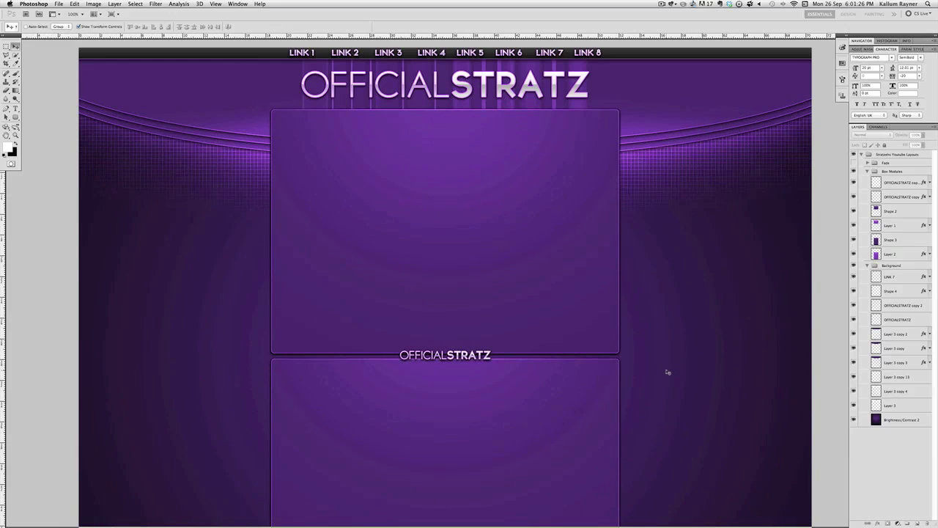
scroll(652, 282, "right", 2)
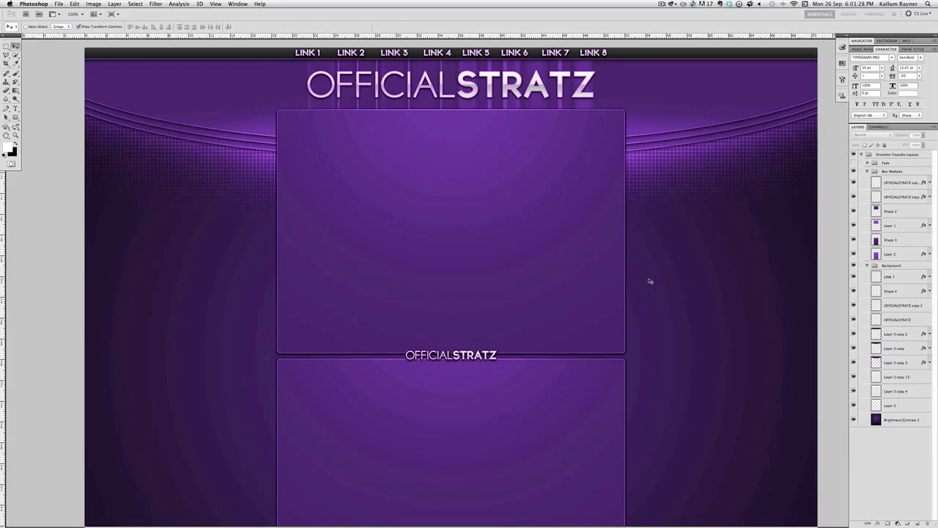
scroll(654, 280, "up", 1)
scroll(655, 280, "left", 1)
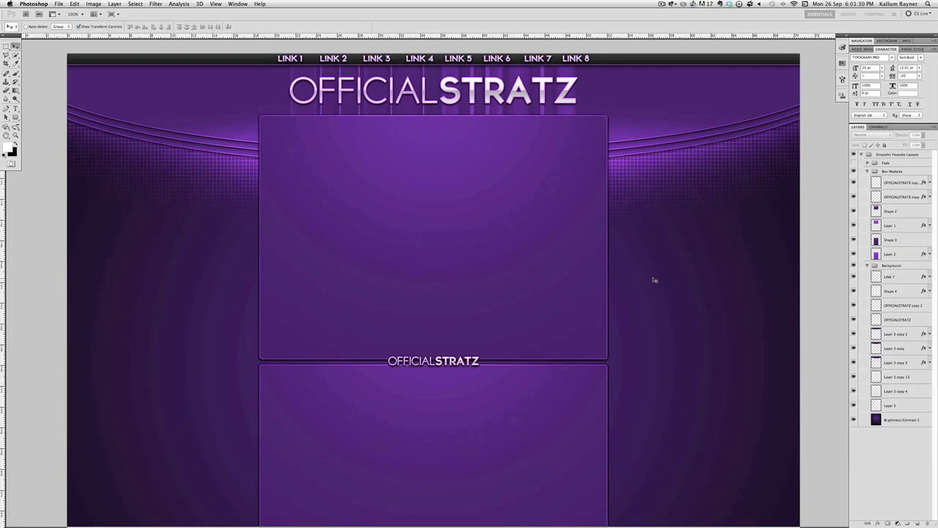
scroll(655, 280, "left", 1)
scroll(654, 280, "right", 2)
scroll(654, 280, "left", 2)
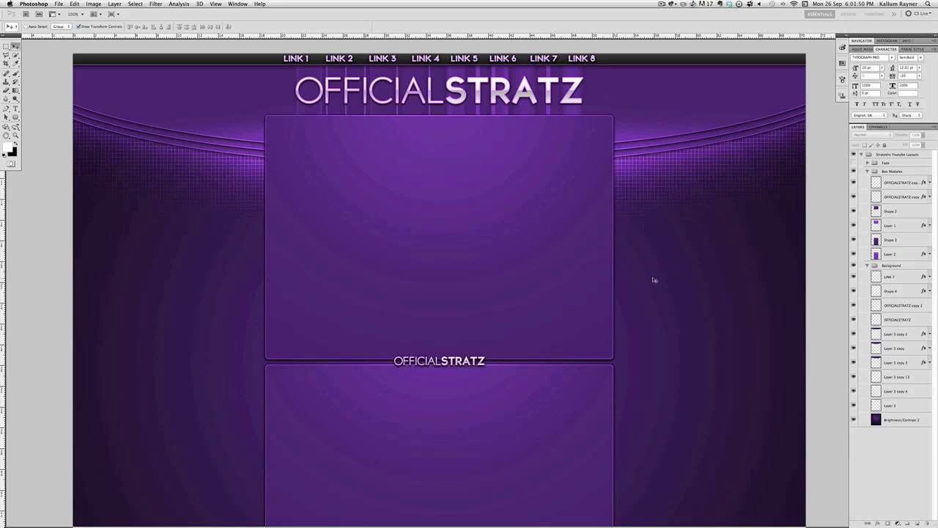
scroll(777, 434, "up", 1)
scroll(777, 434, "down", 1)
scroll(778, 433, "right", 1)
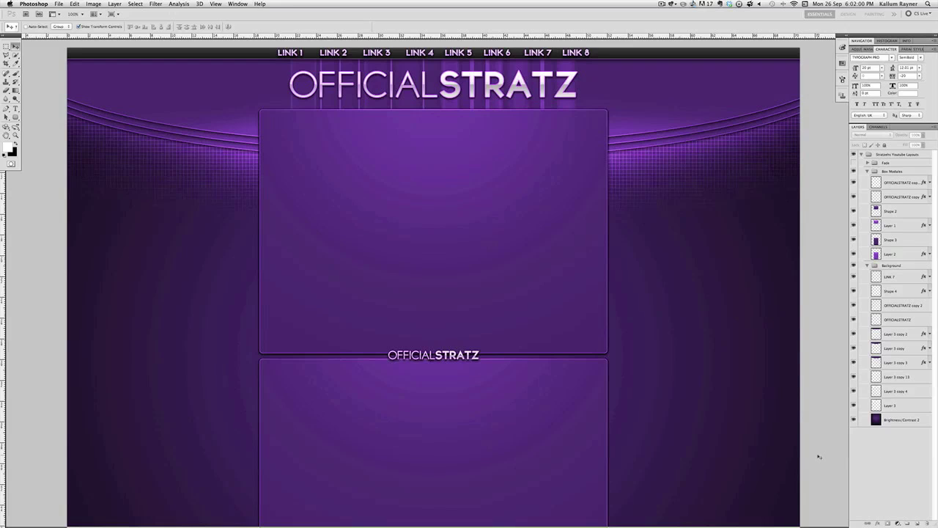
scroll(811, 463, "left", 1)
scroll(812, 465, "left", 1)
scroll(813, 466, "up", 1)
scroll(813, 466, "down", 1)
scroll(813, 465, "up", 3)
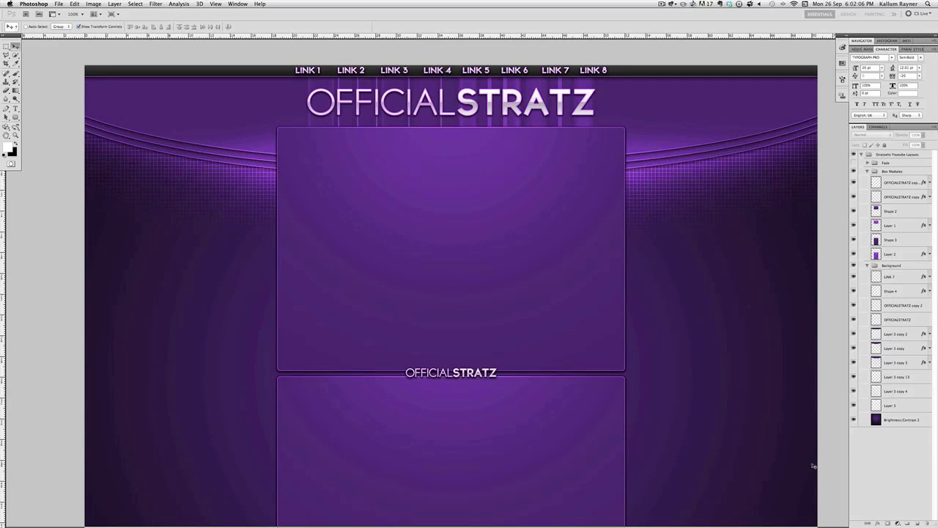
scroll(813, 466, "left", 3)
scroll(813, 466, "right", 2)
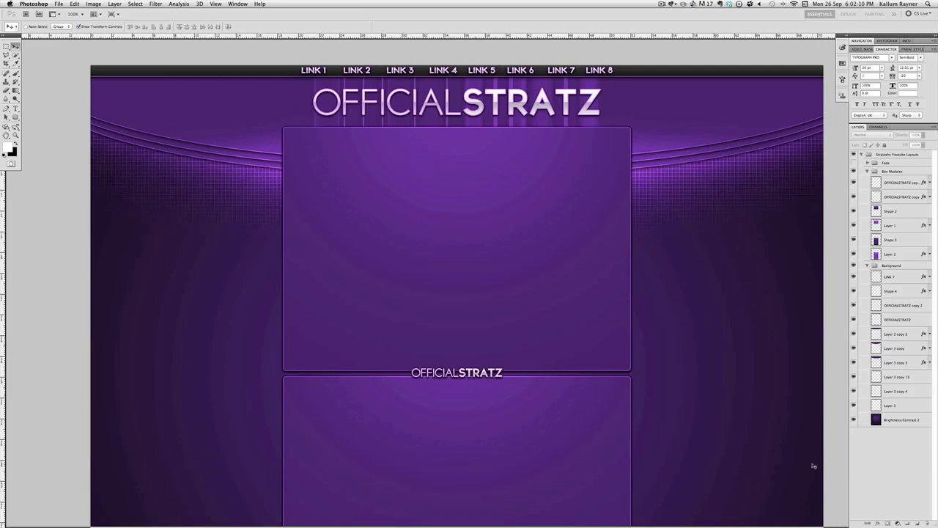
scroll(813, 466, "down", 1)
scroll(813, 466, "right", 1)
scroll(813, 465, "right", 2)
scroll(813, 465, "left", 1)
scroll(813, 465, "right", 1)
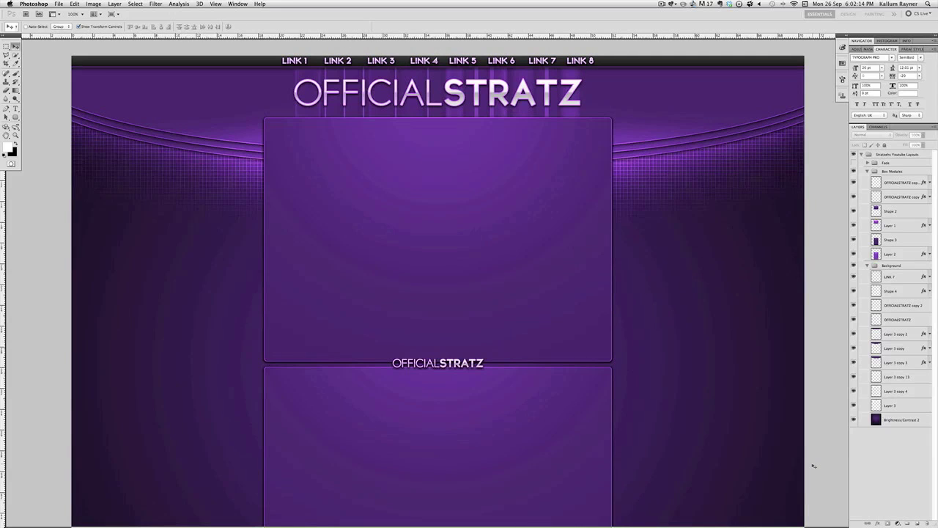